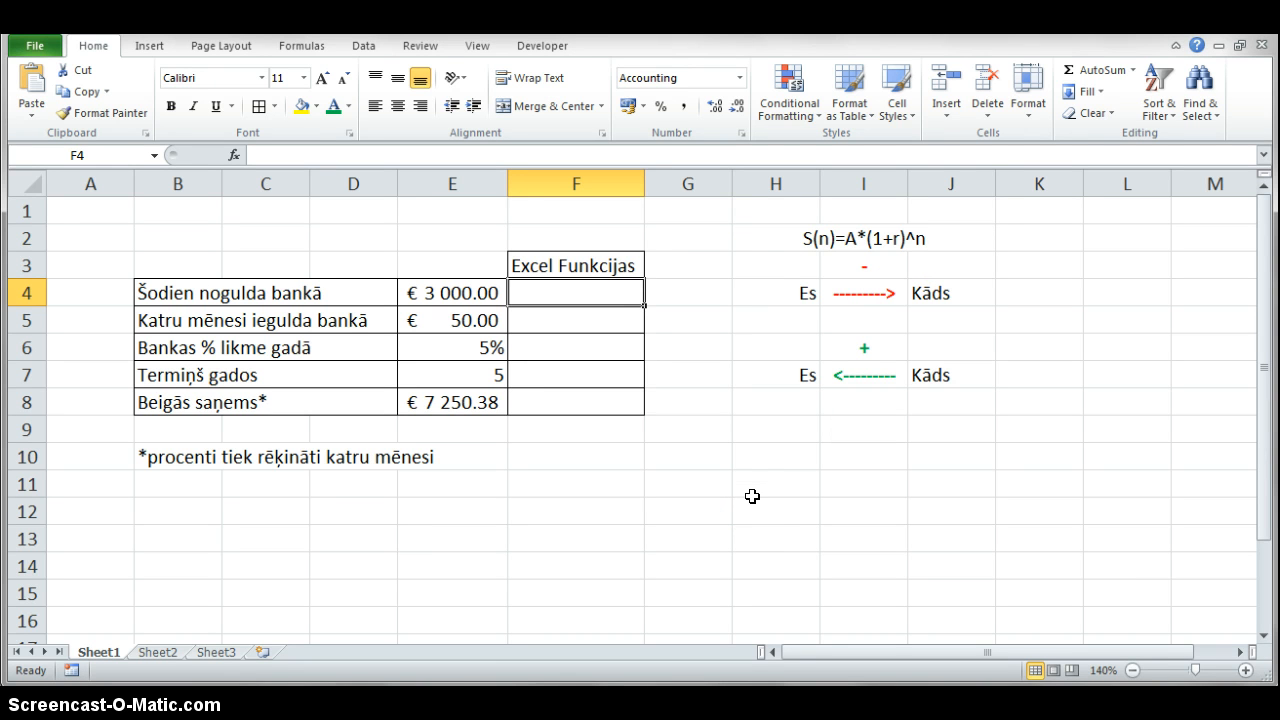
Examine the cash-flow sign diagram in H4:J7, comparing the outgoing and incoming payment directions between Es and Kāds.
left_click(779, 287)
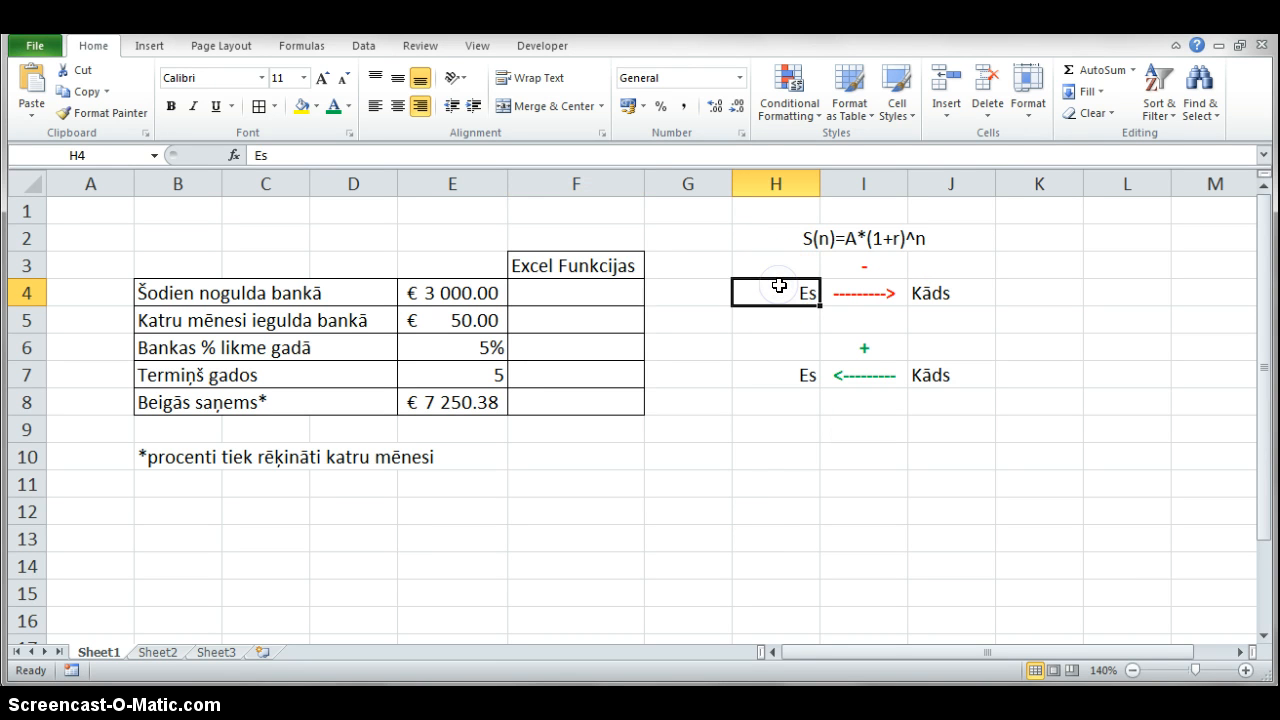
key("Right")
key("Right")
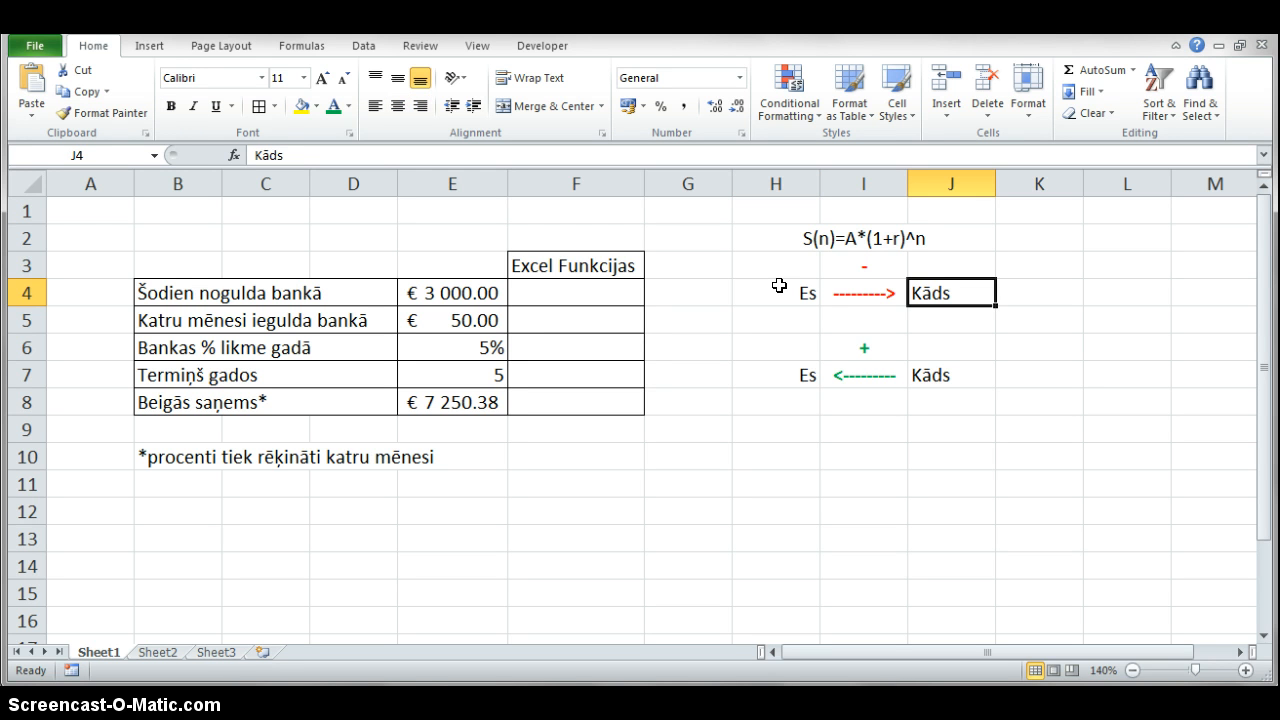
key("Down")
key("Down")
key("Down")
key("Left")
key("Left")
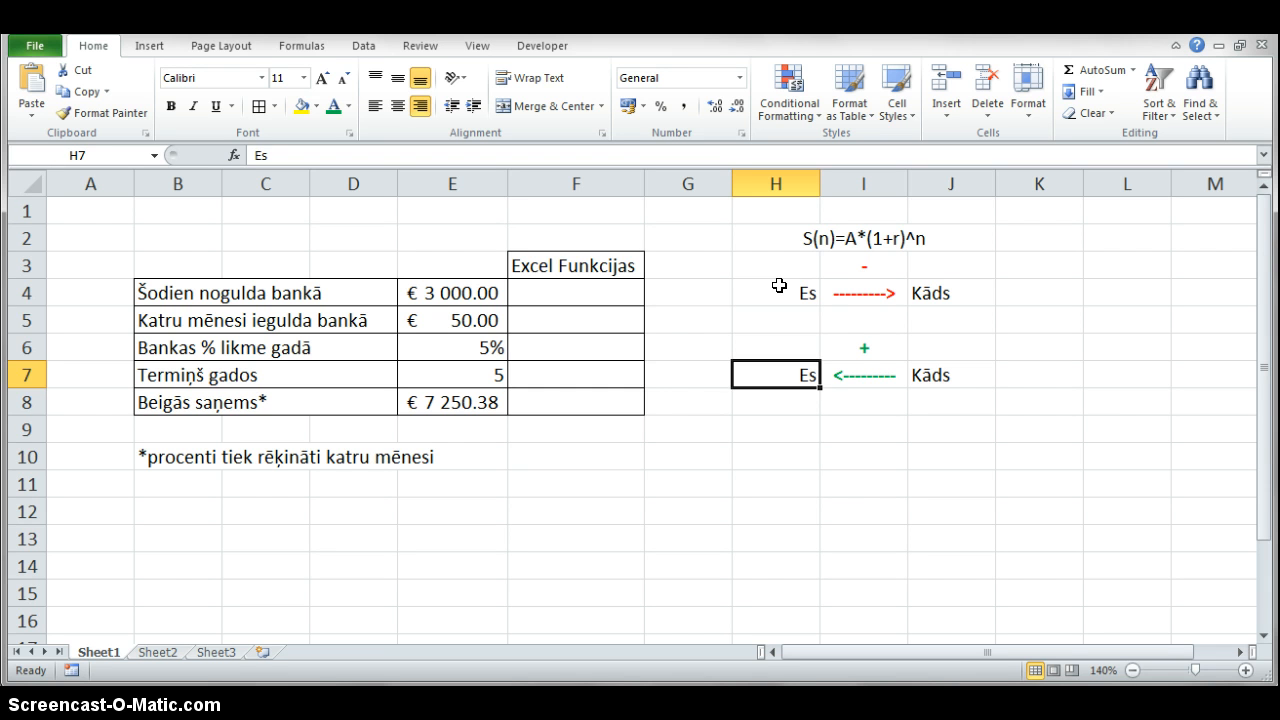
key("Up")
key("Up")
key("Up")
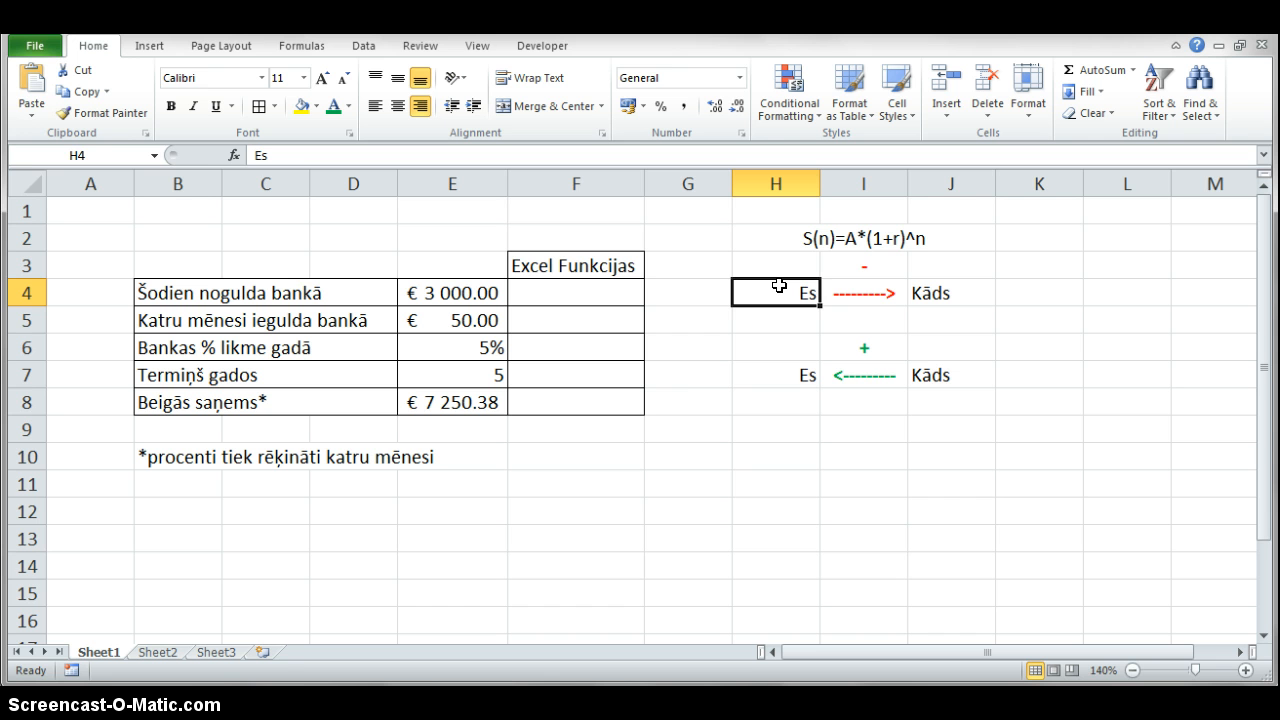
key("Down")
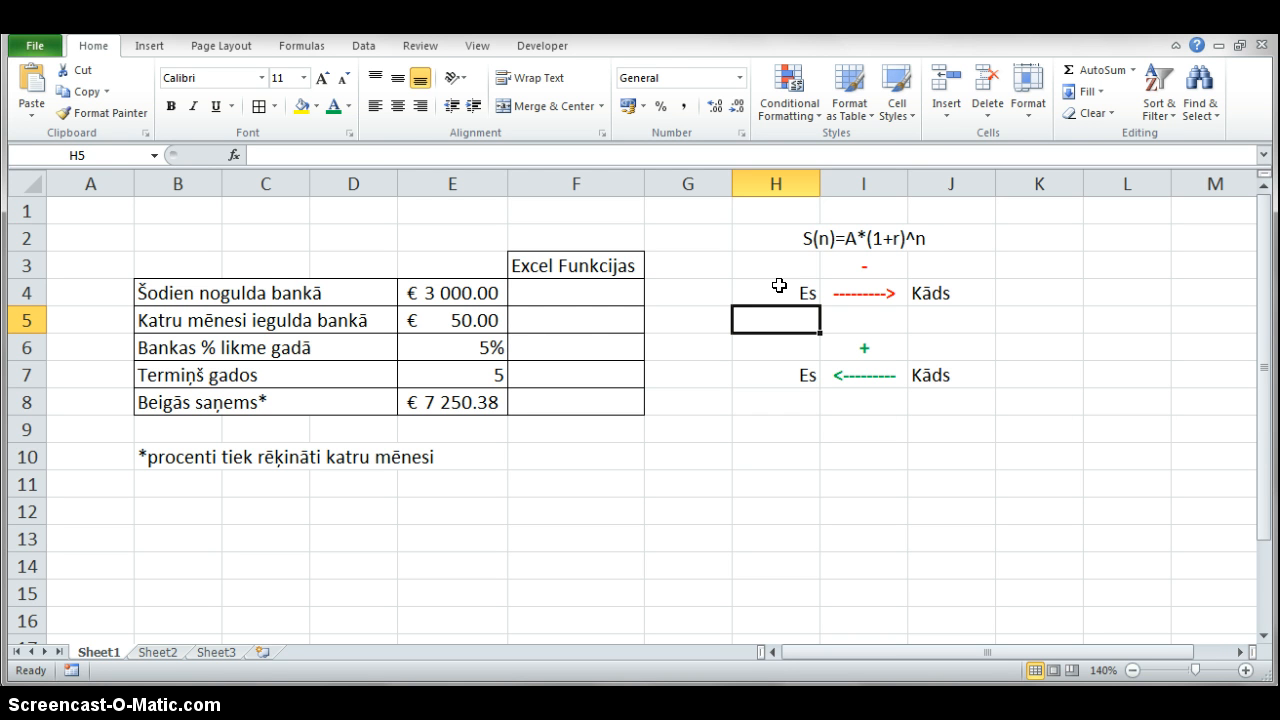
Review the savings table's values in column E and the matching Excel Funkcijas cells from F4 to F8.
key("Left")
key("Left")
key("Left")
key("Left")
key("Up")
key("Up")
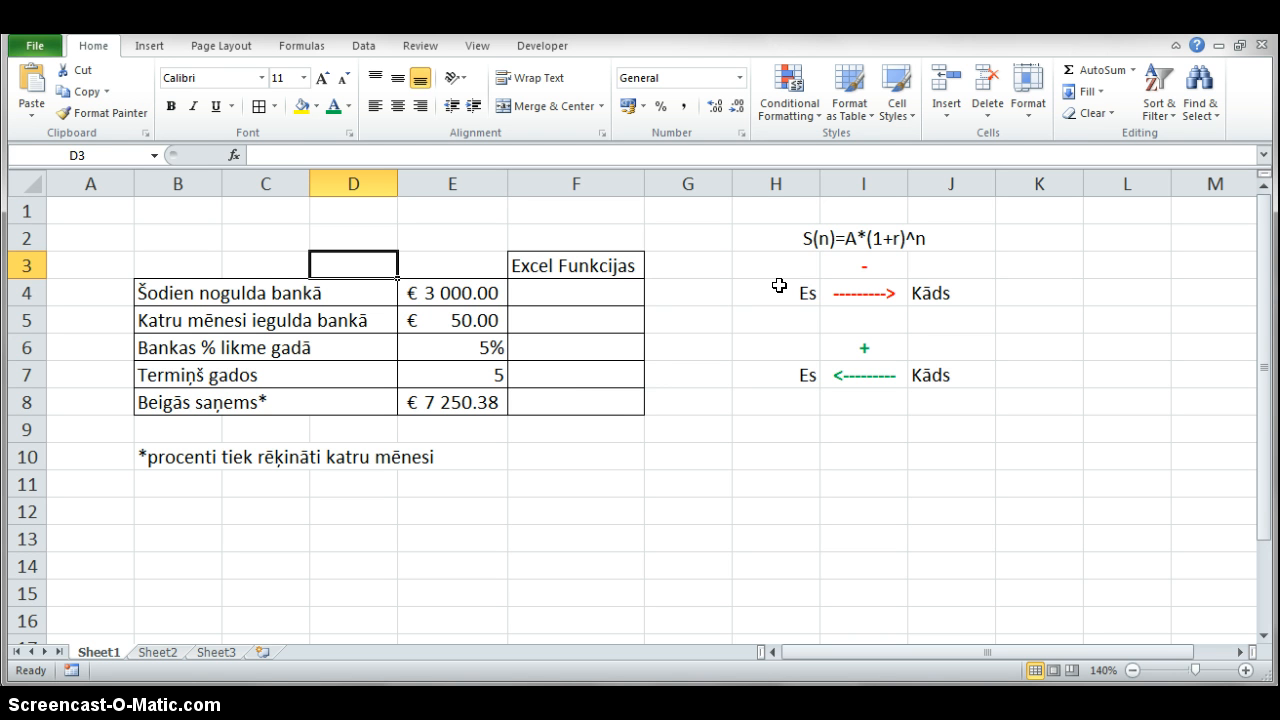
key("Right")
key("Right")
key("Right")
key("Down")
key("Left")
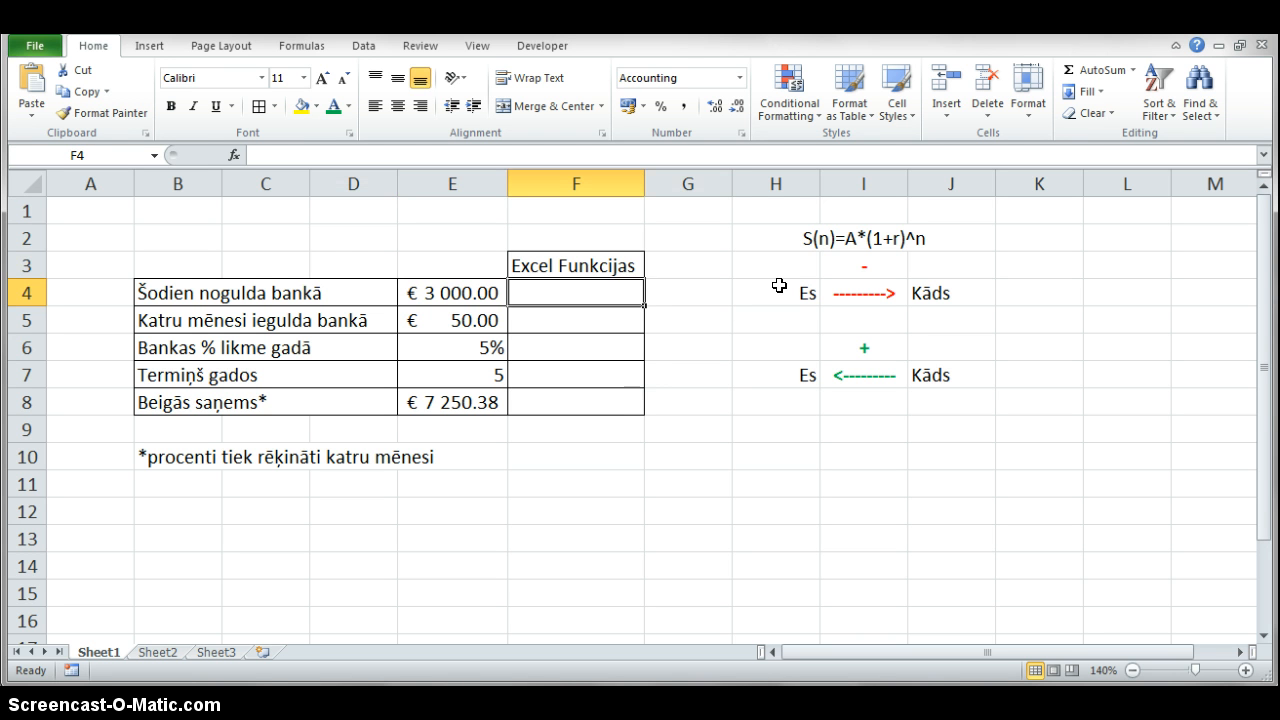
key("Left")
key("Down")
key("Down")
key("Down")
key("Down")
key("Right")
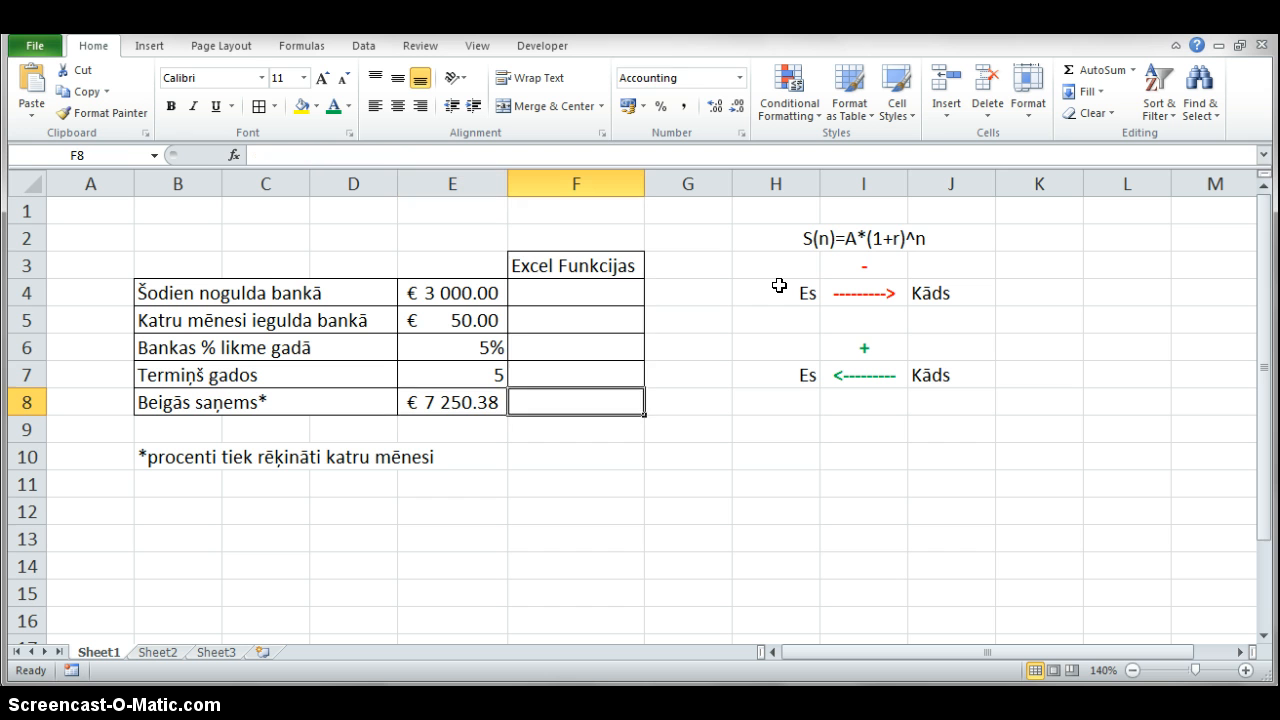
Start a PV formula in F4 with the yearly bank rate in E6 as the rate argument.
key("Up")
key("Up")
key("Up")
key("Up")
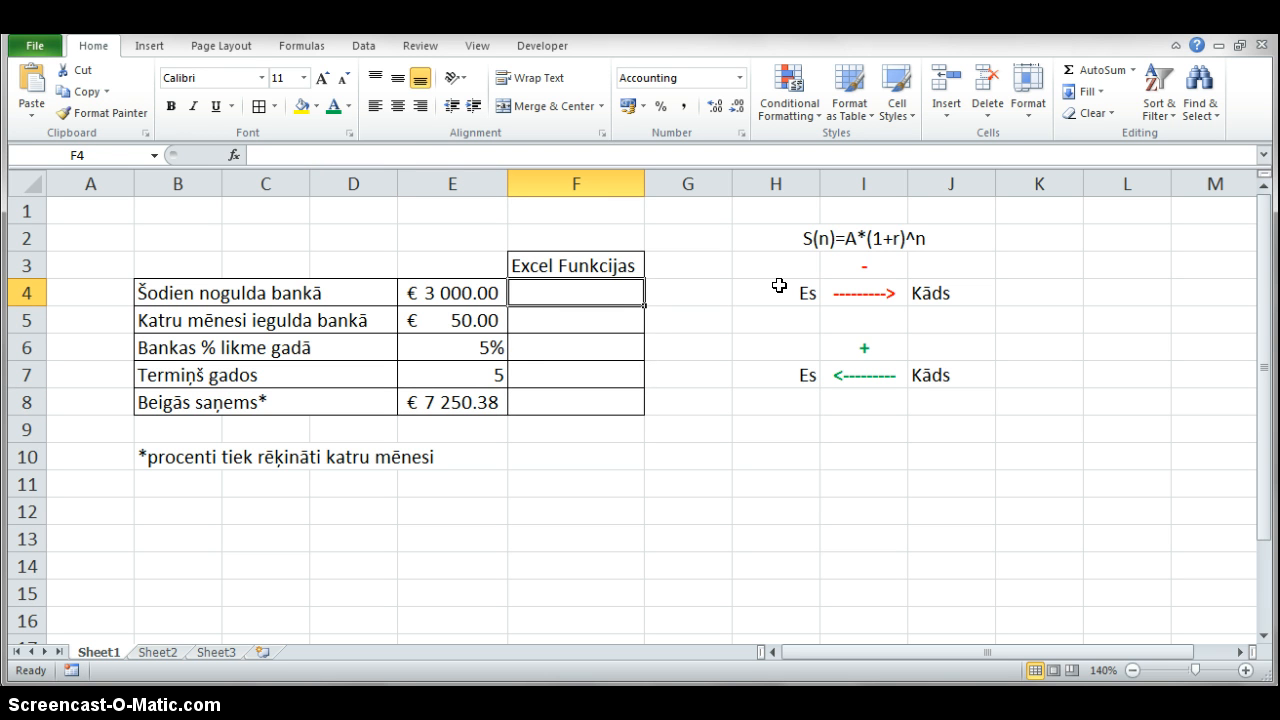
type("=")
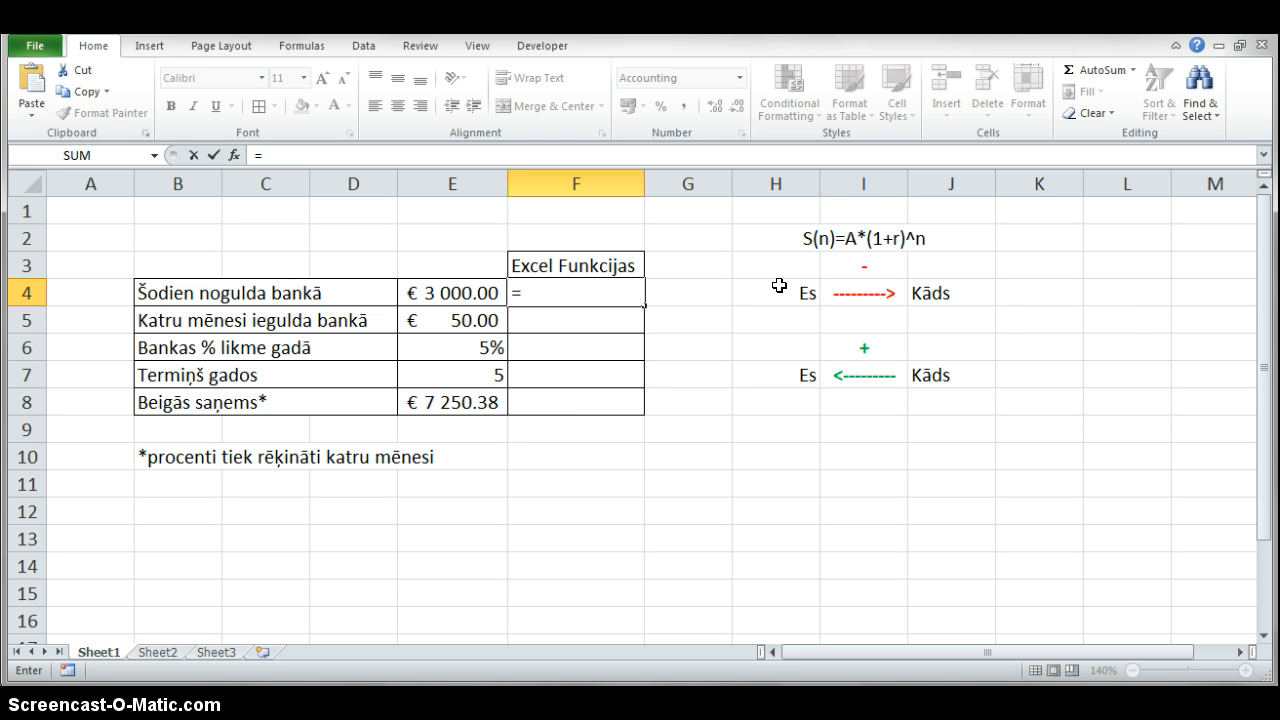
type("pv")
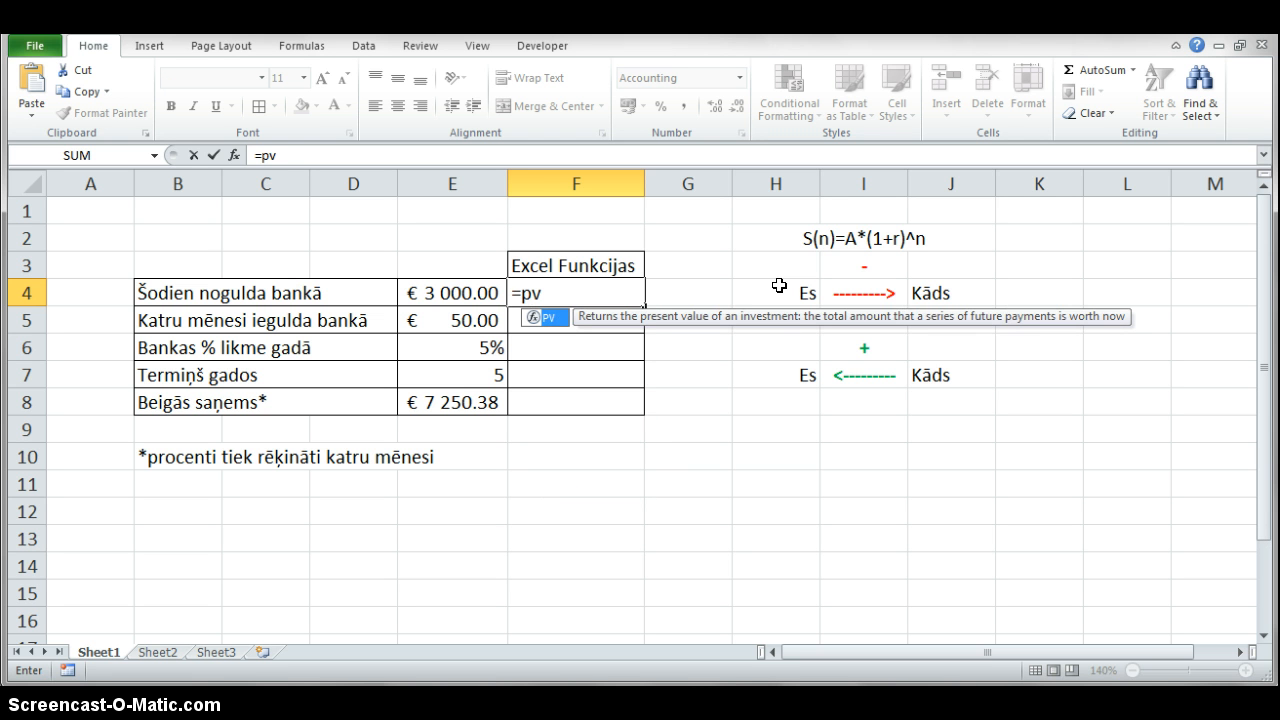
key("Tab")
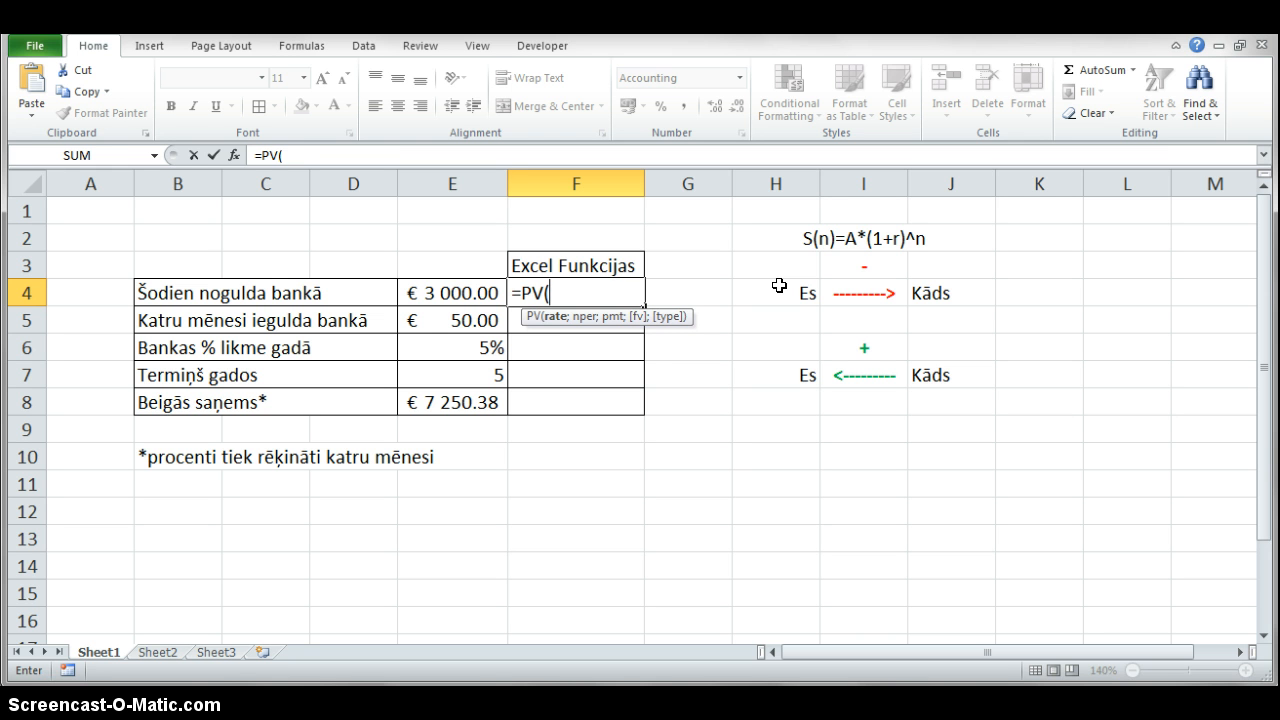
key("Left")
key("Down")
key("Down")
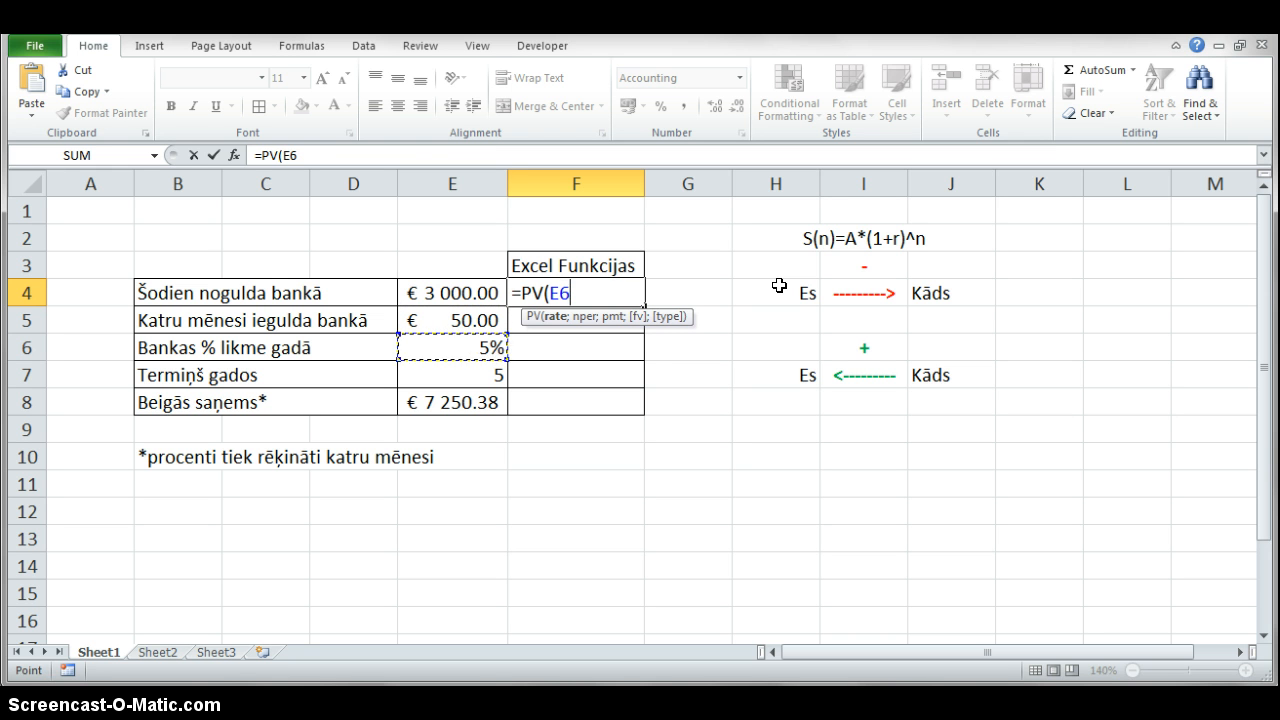
Add the term in E7 as the number of periods and the monthly deposit in E5 as the payment.
type(";")
key("Left")
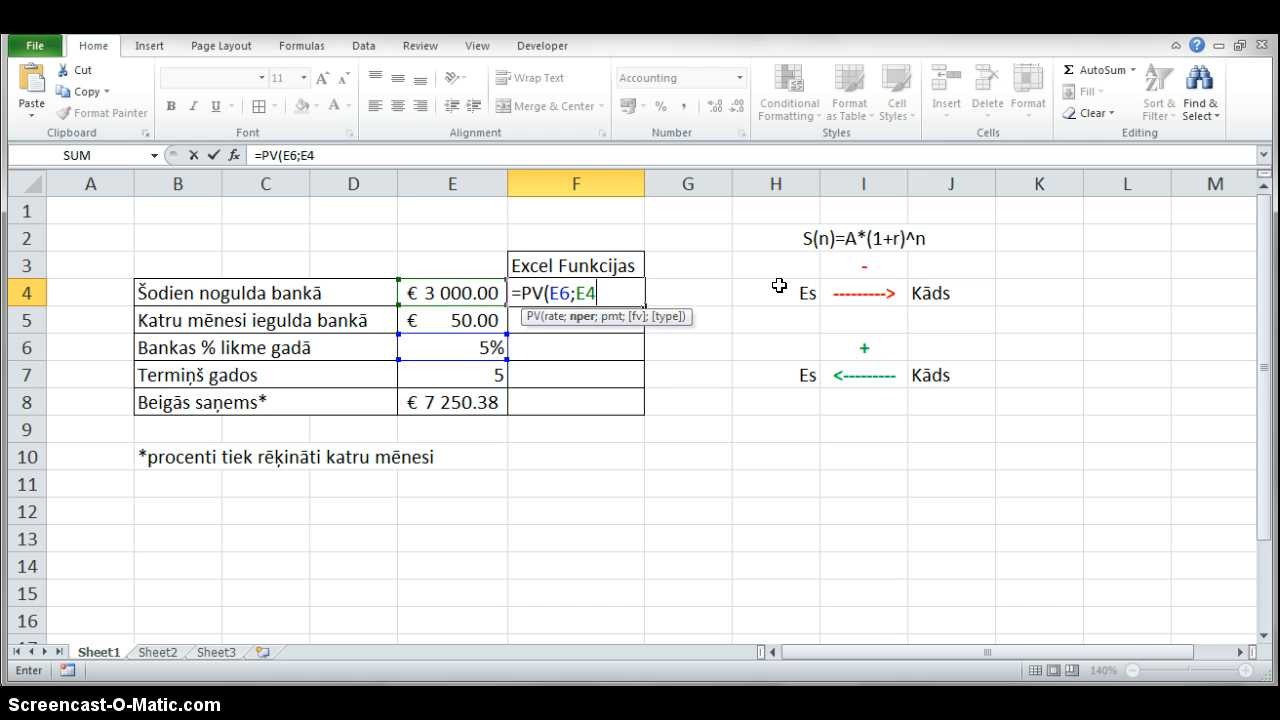
key("Down")
key("Down")
key("Down")
type(";")
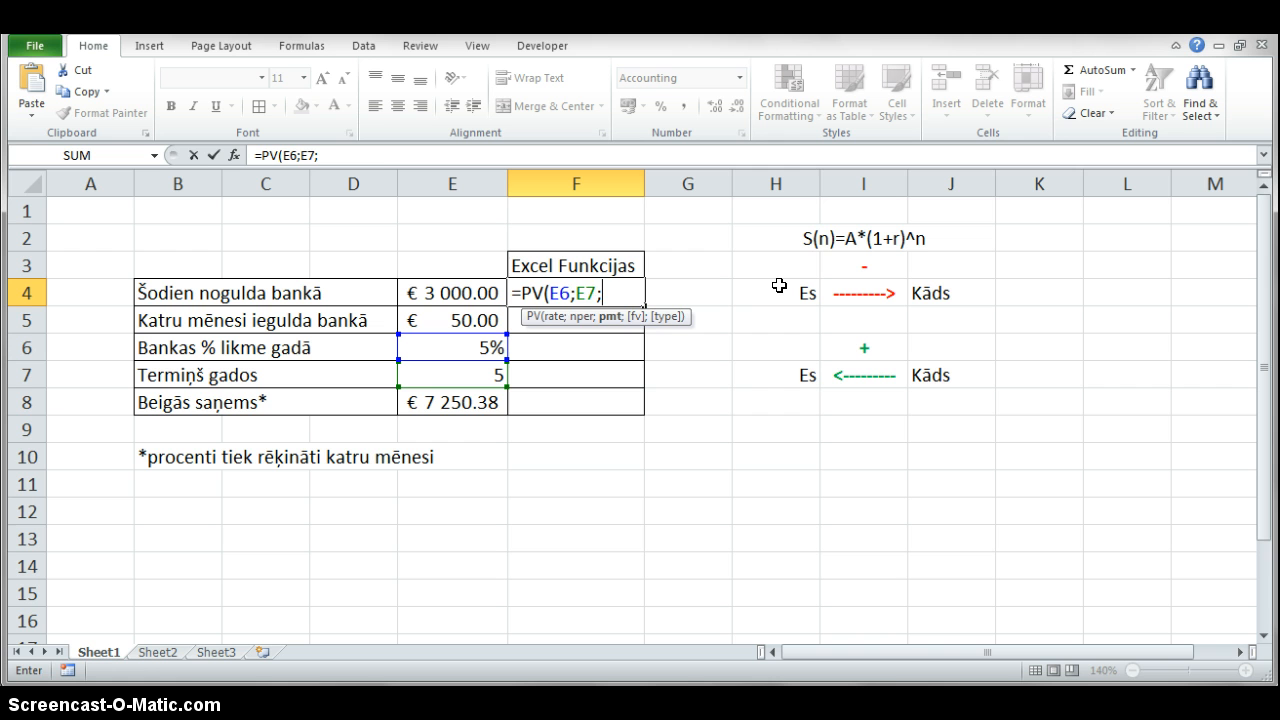
key("Left")
key("Down")
type(";")
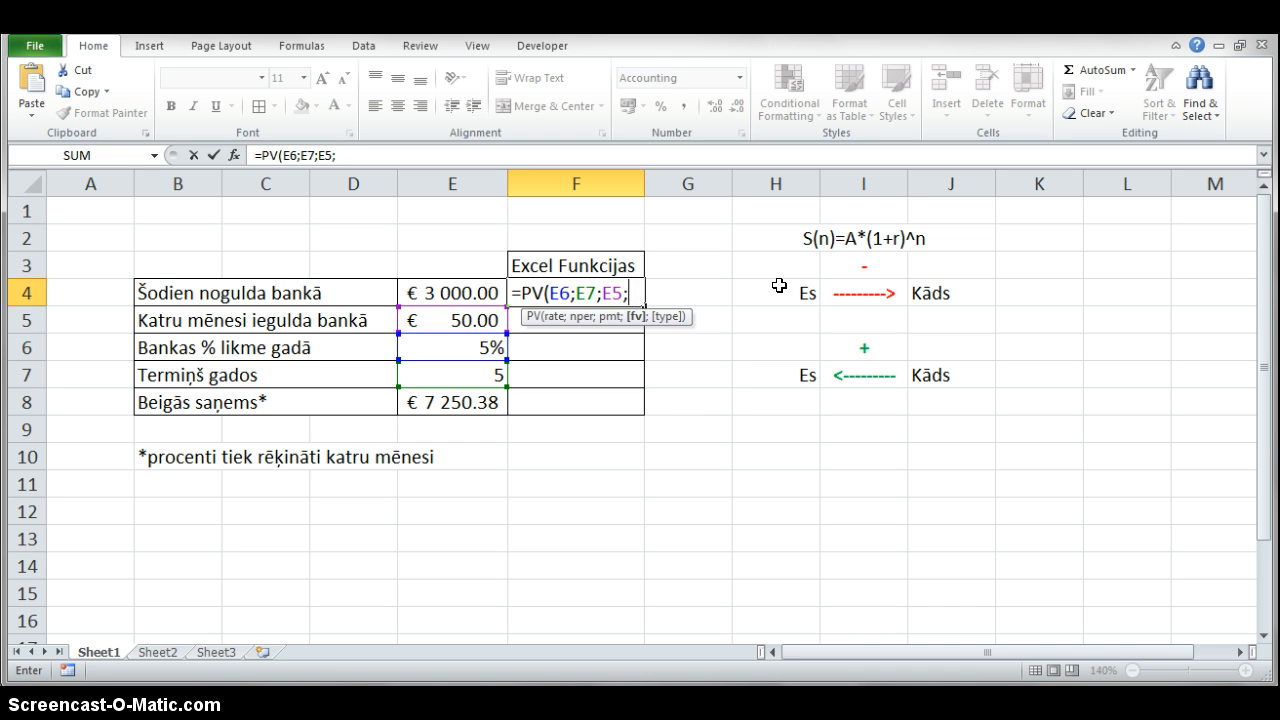
Add the final amount in E8 as the future value and complete F4 as =PV(E6;E7;E5;E8).
key("Left")
key("Down")
key("Down")
key("Down")
key("Down")
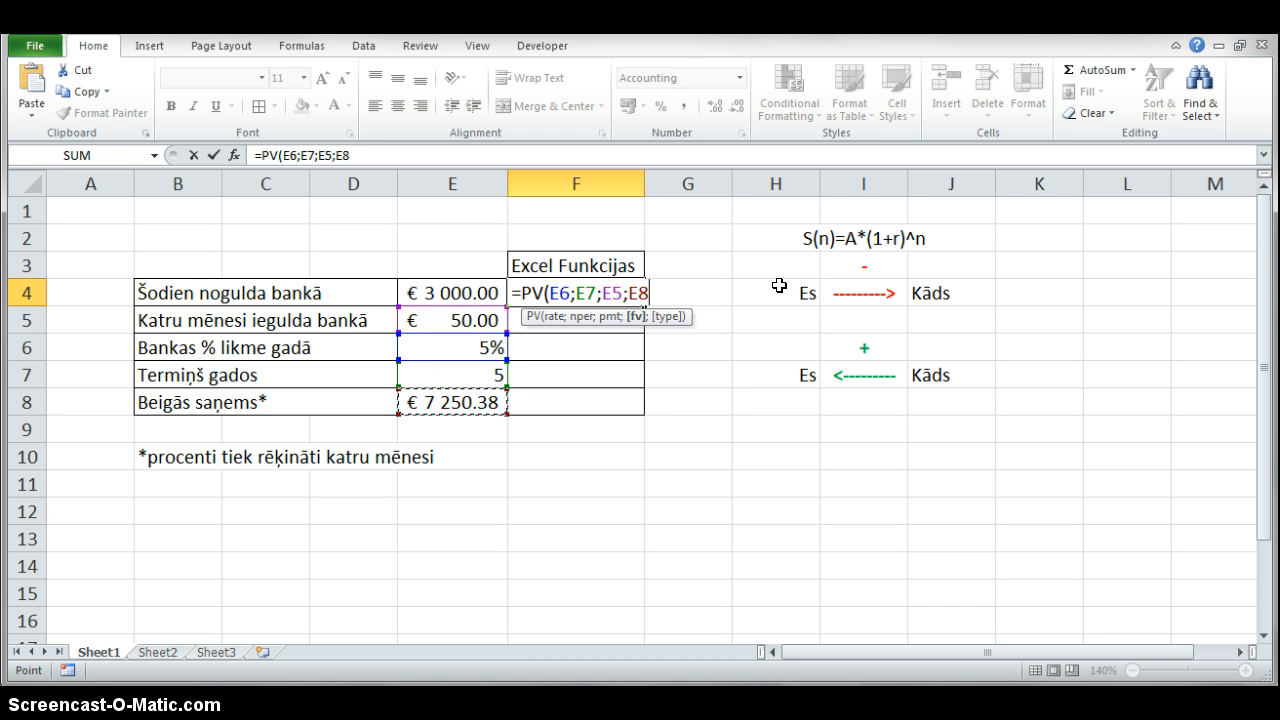
type(")")
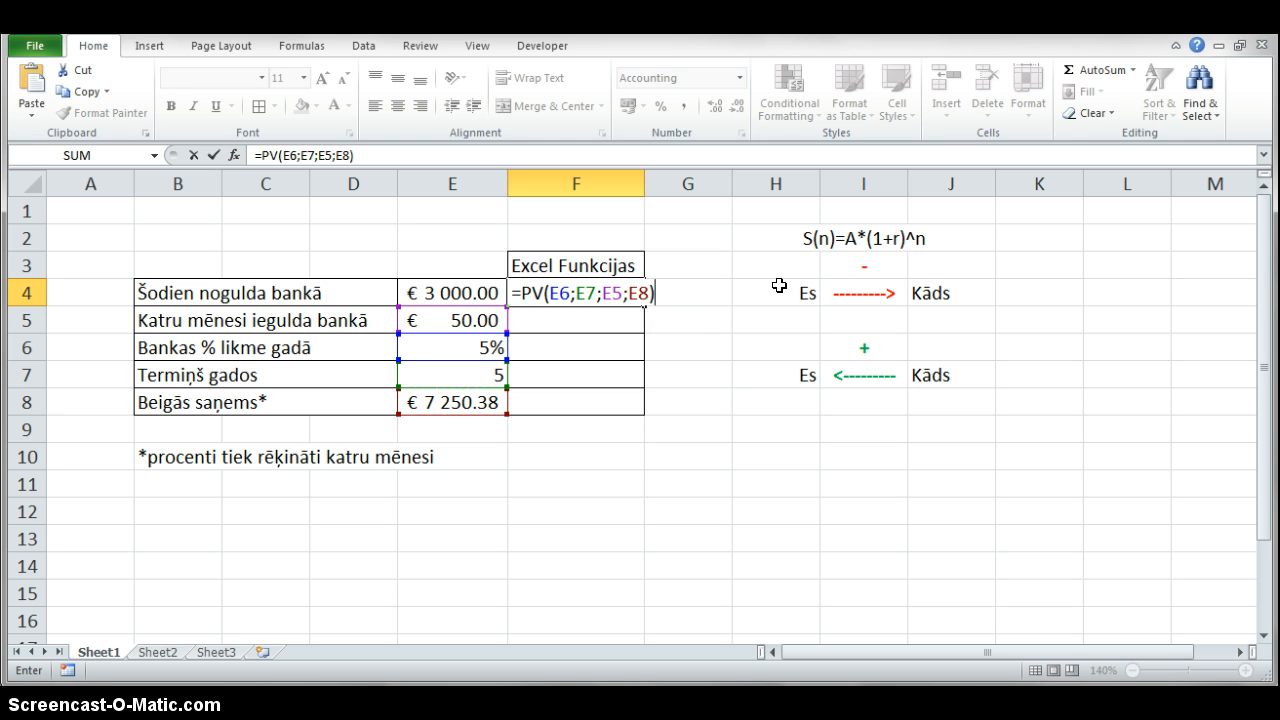
key("Return")
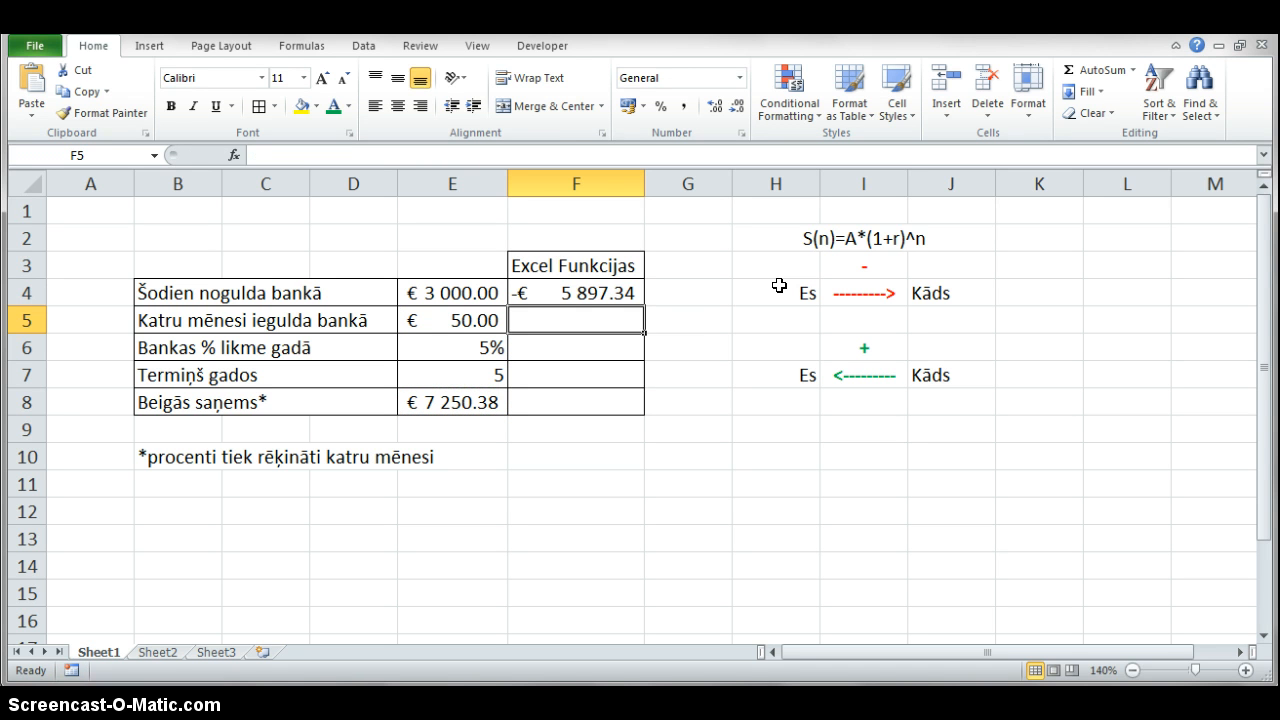
Check the arguments of the PV formula in F4 and make the payment negative, giving =PV(E6;E7;-E5;E8).
key("Up")
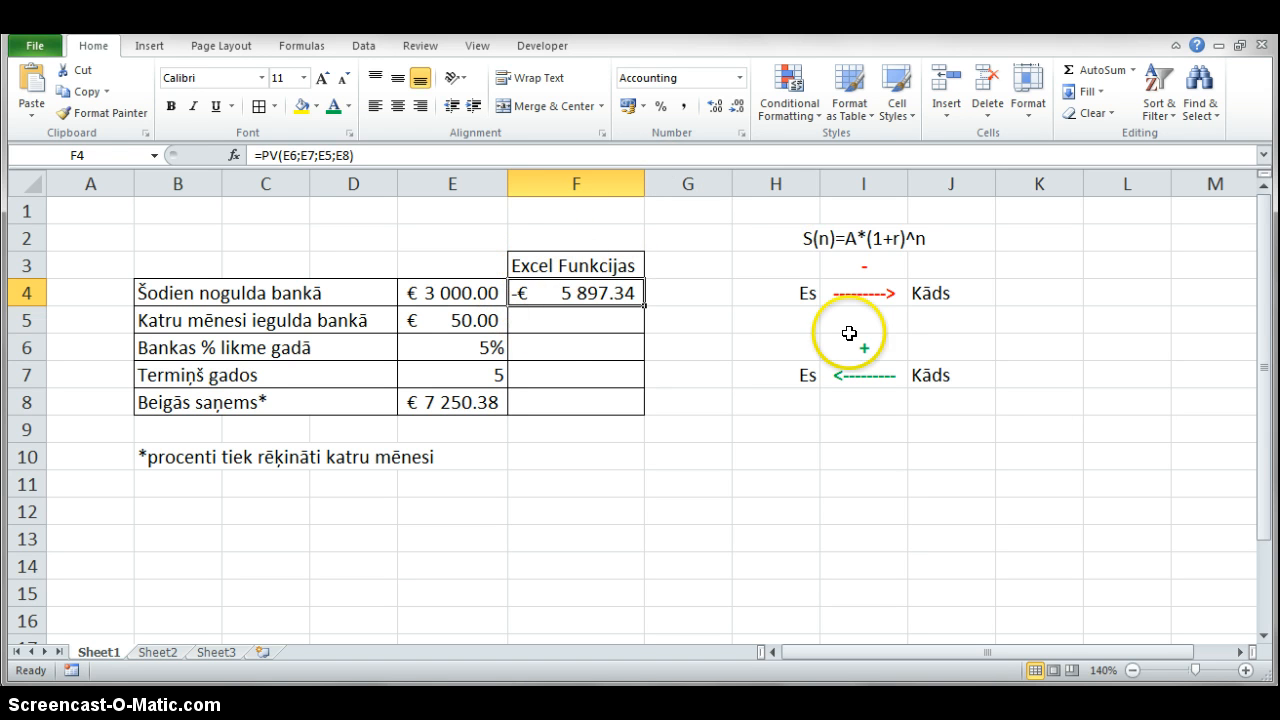
key("F2")
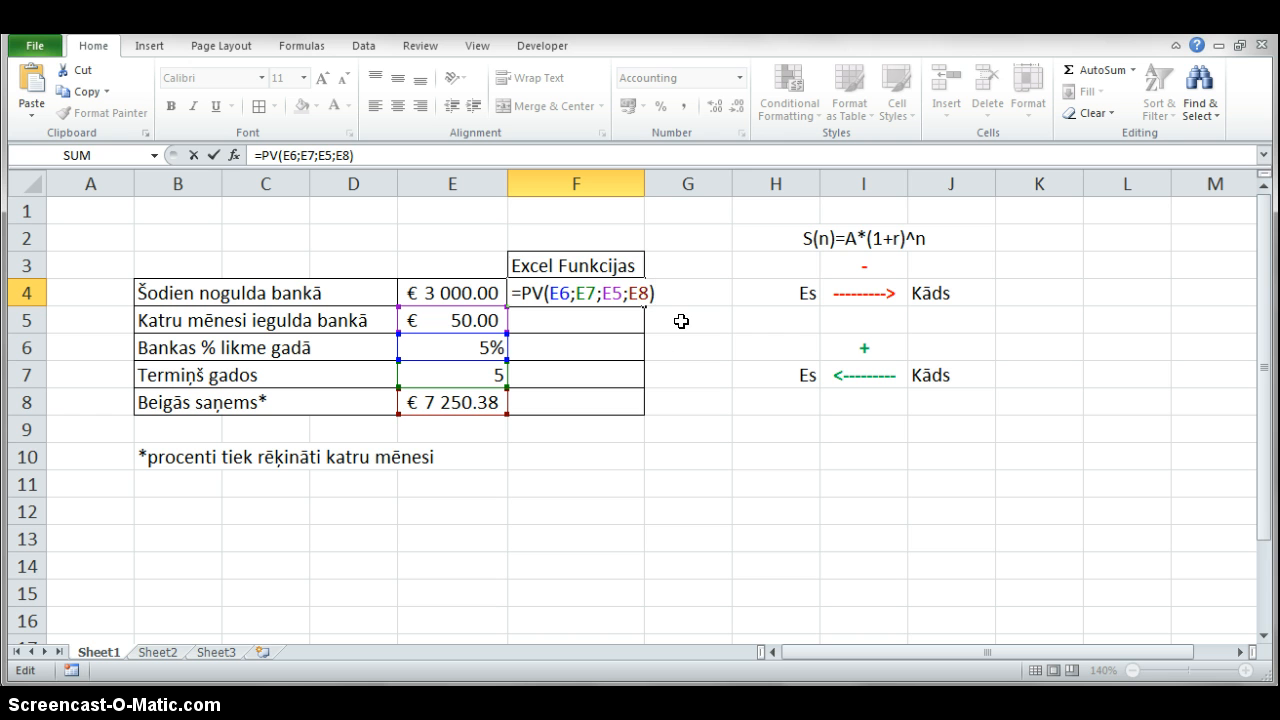
left_click(591, 294)
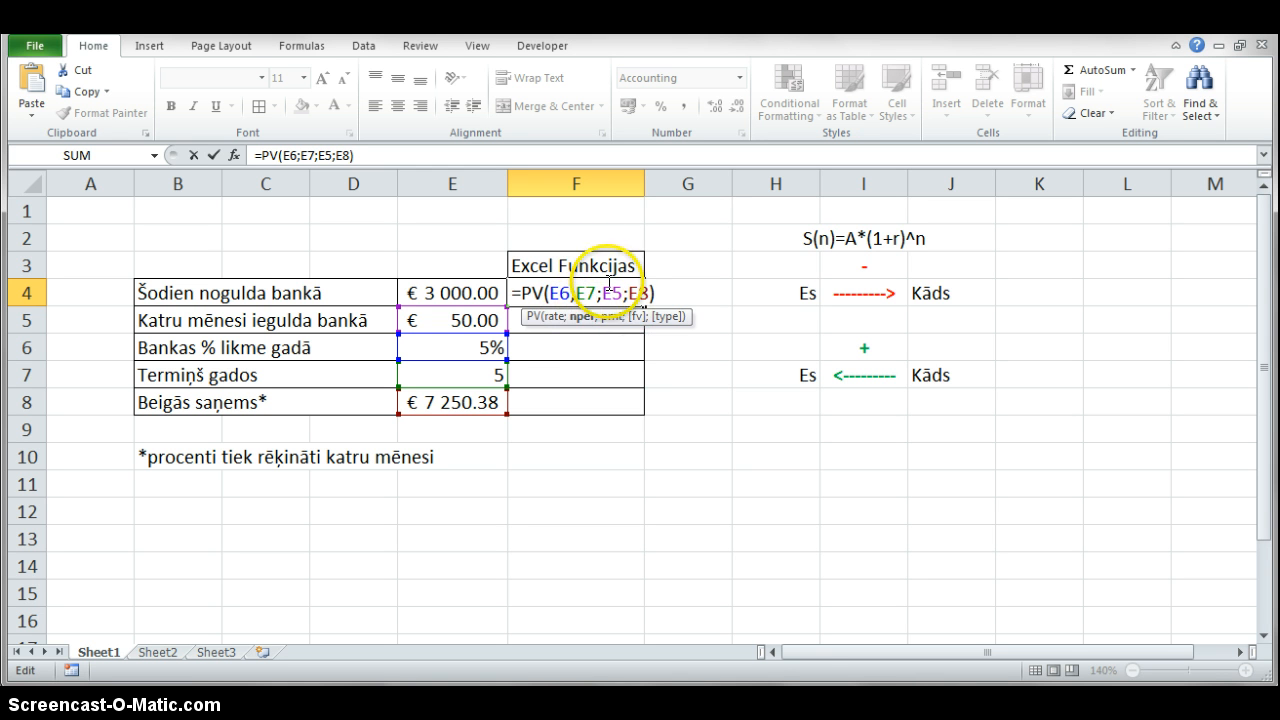
left_click(609, 288)
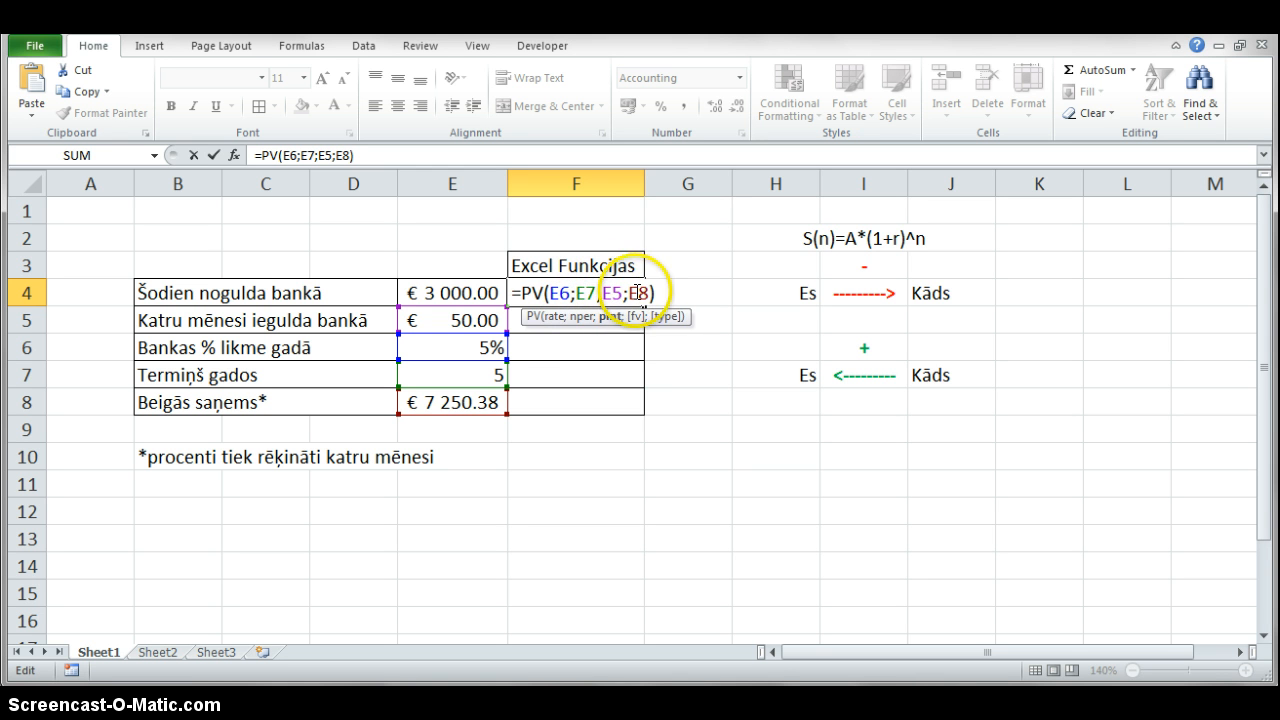
left_click(637, 292)
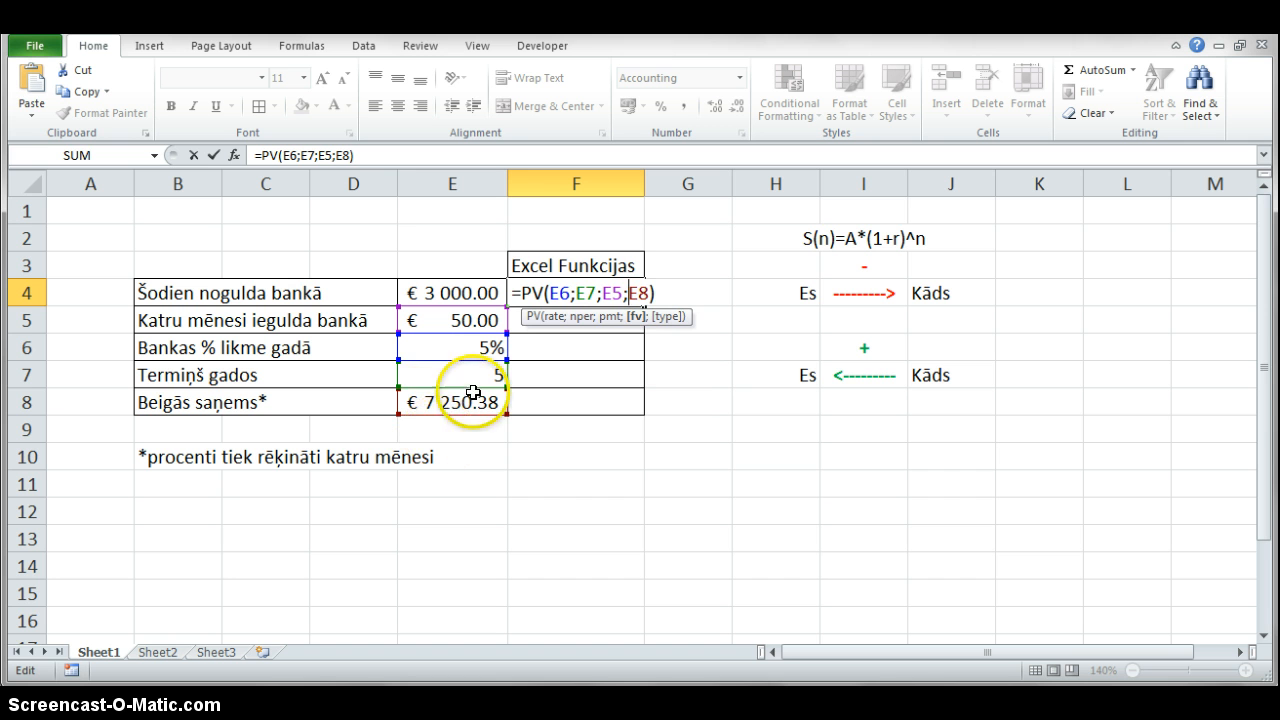
left_click(603, 292)
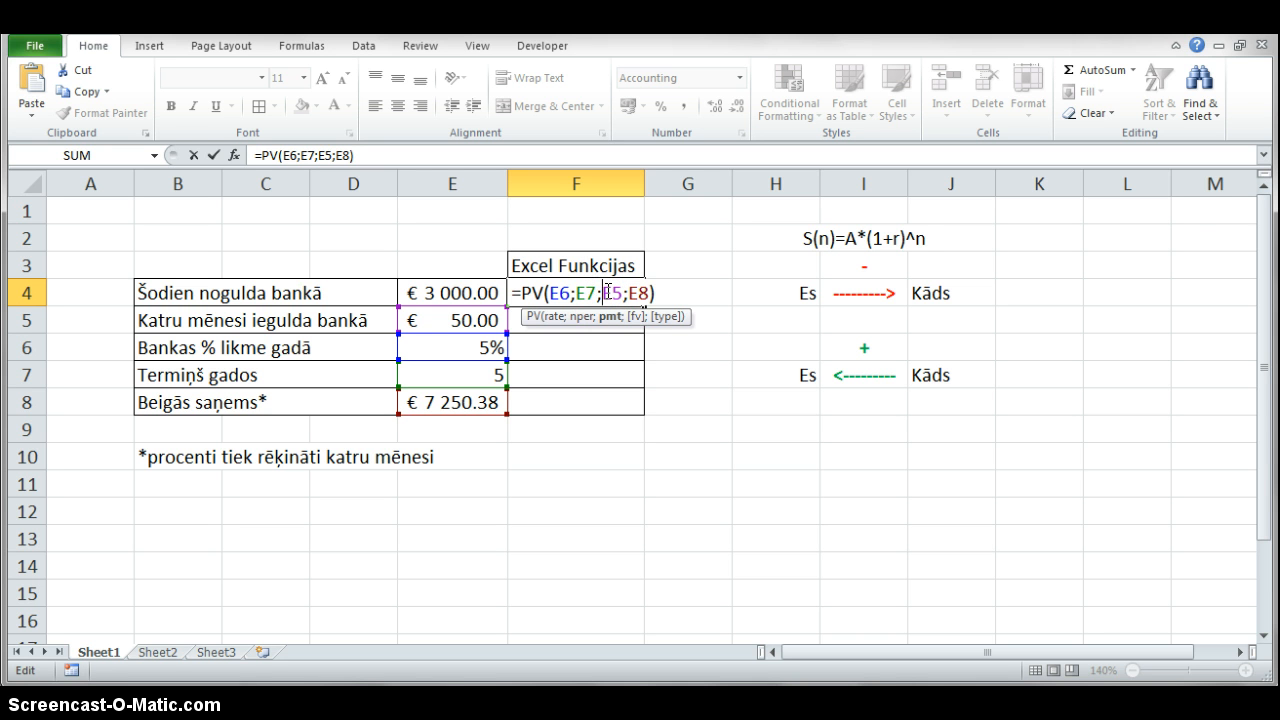
left_click(606, 292)
type("-")
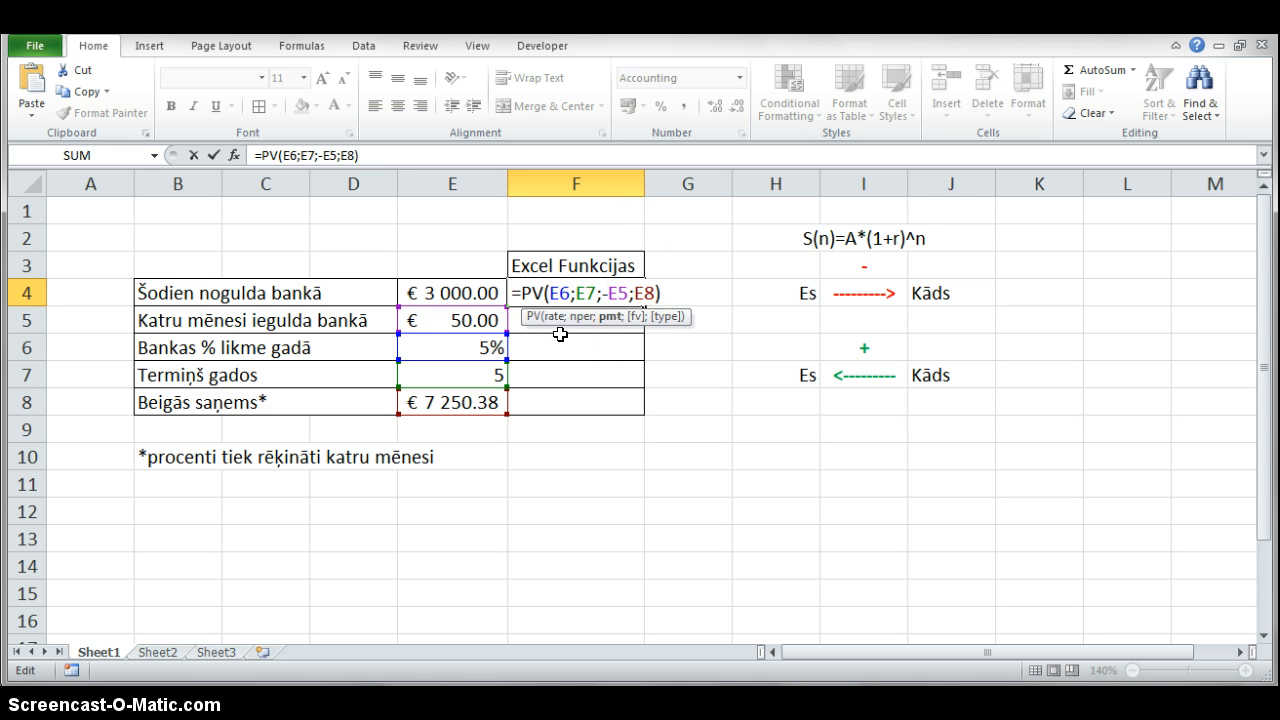
key("Return")
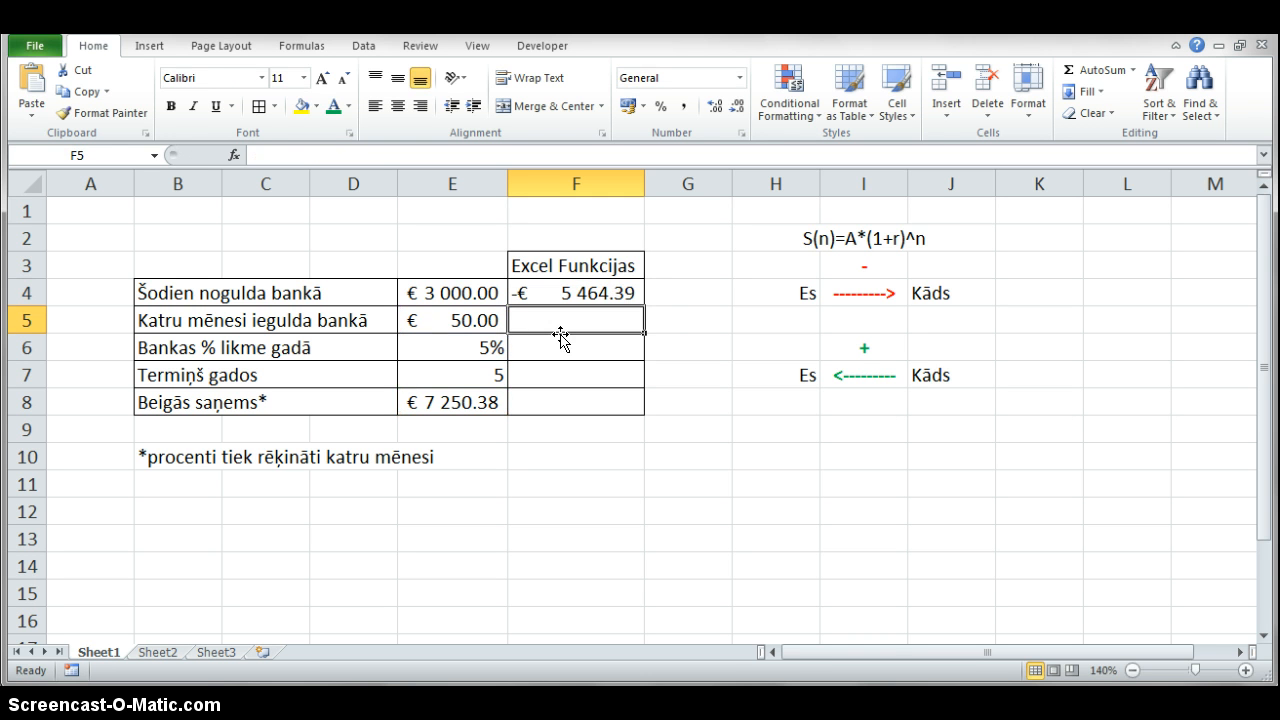
Multiply the payment argument in F4 by 12 to make it yearly, giving =PV(E6;E7;-E5*12;E8).
key("Up")
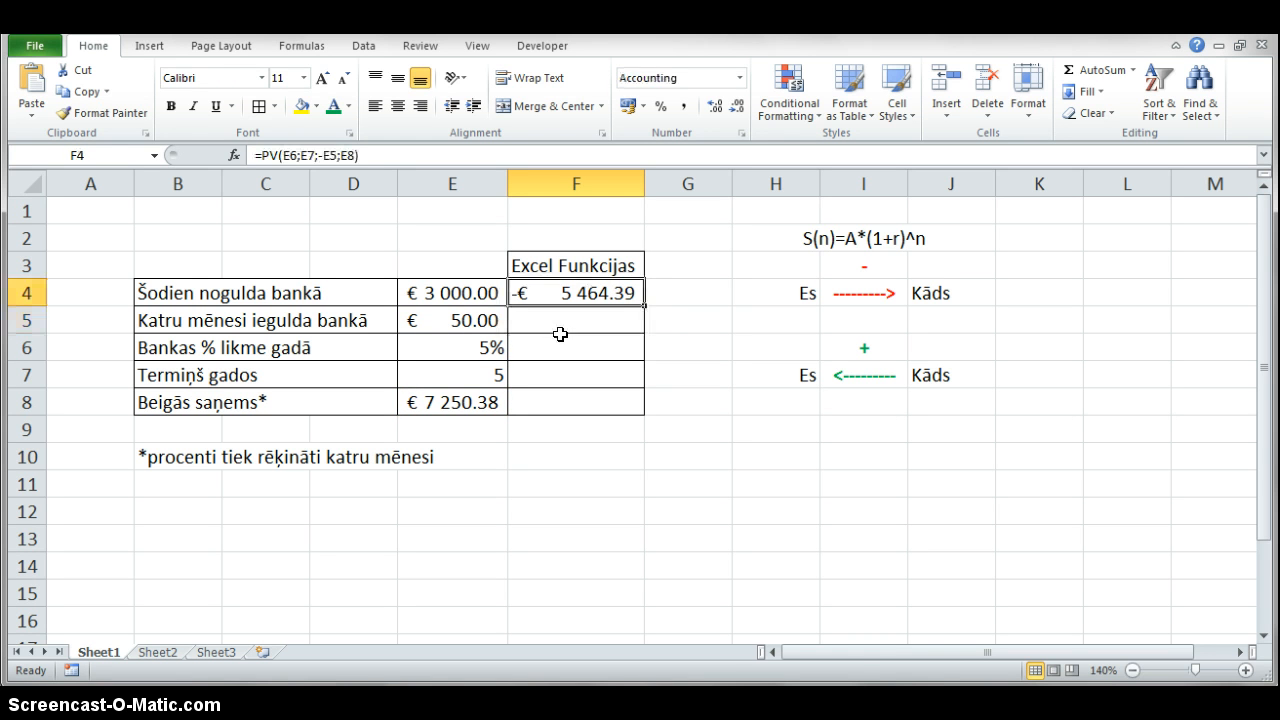
key("F2")
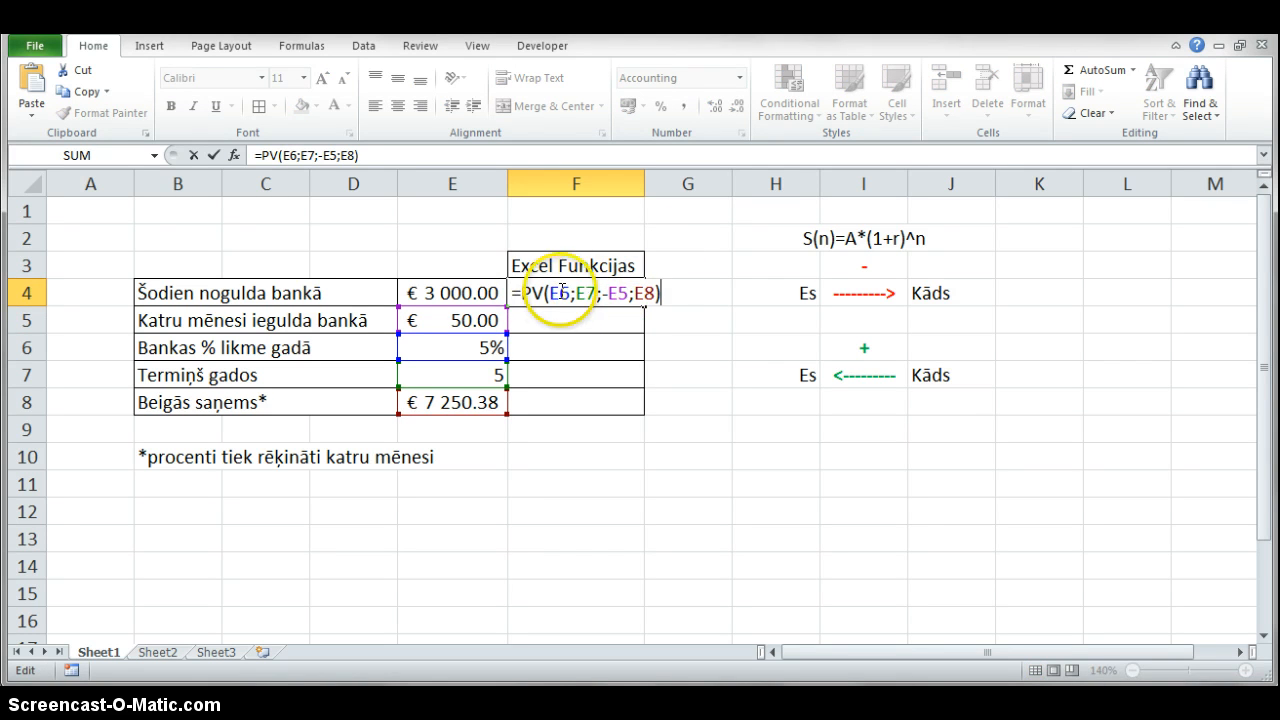
left_click(552, 293)
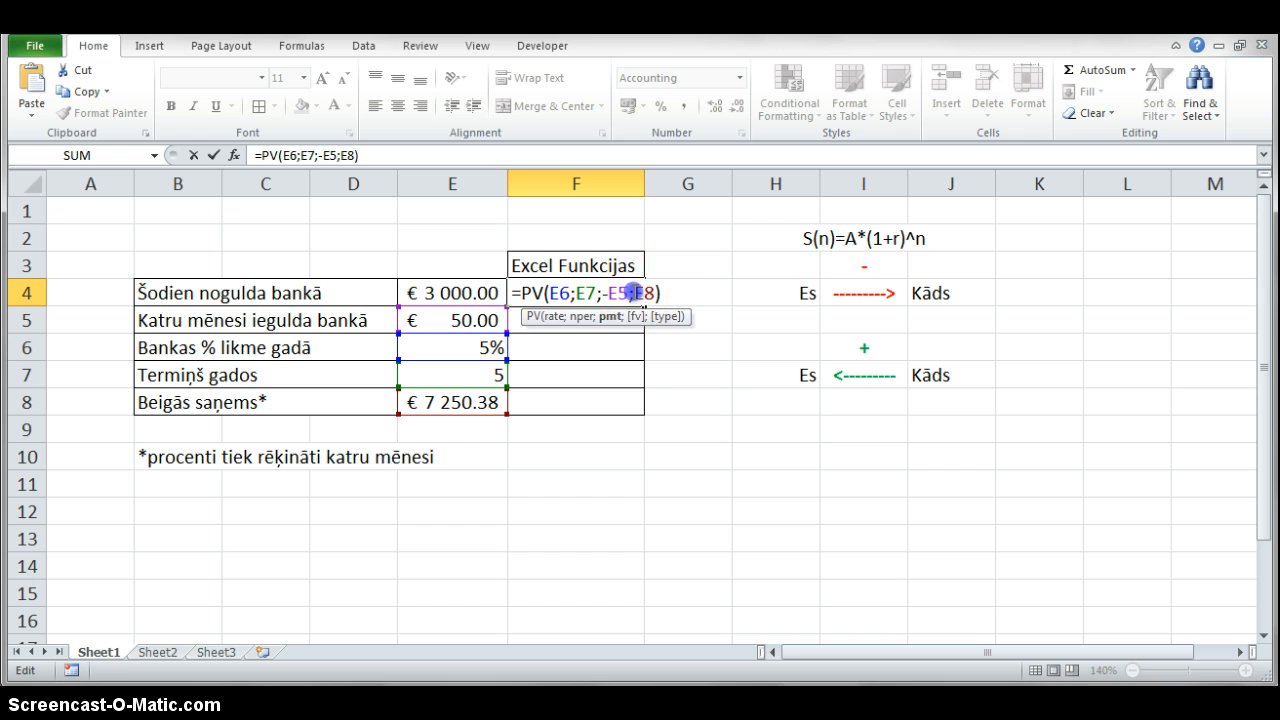
left_click_drag(633, 292, 552, 292)
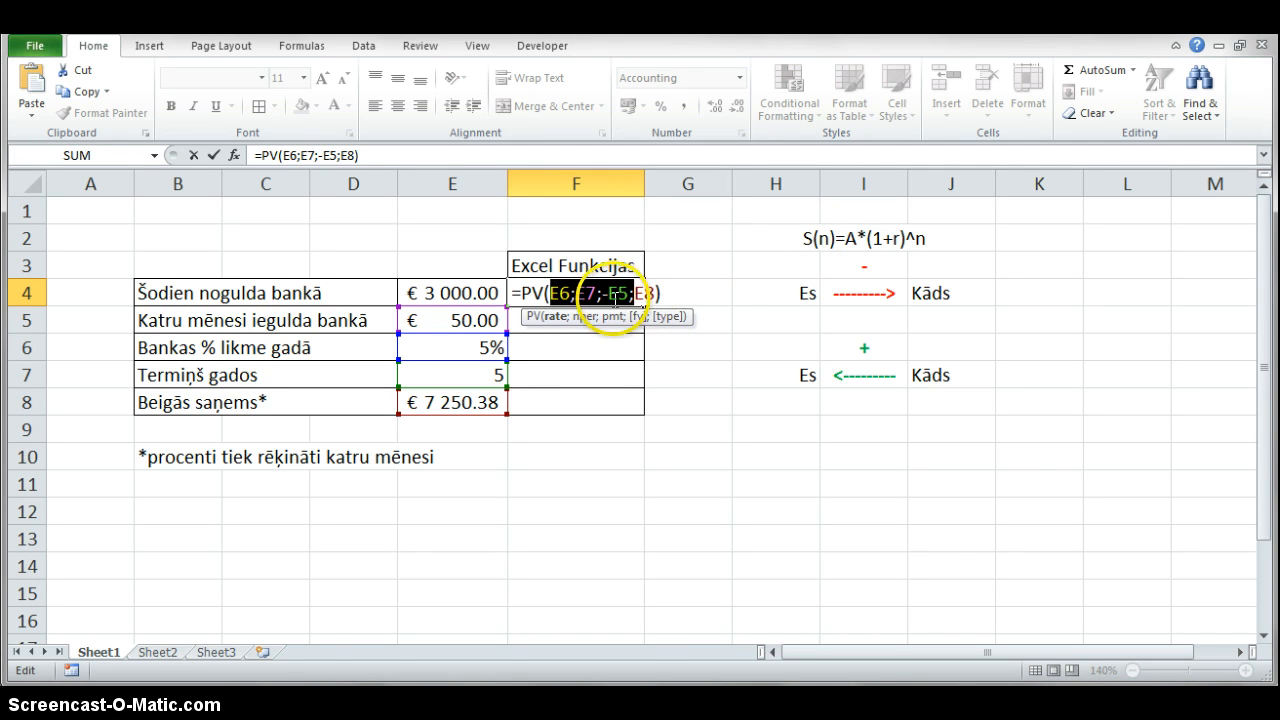
left_click(627, 297)
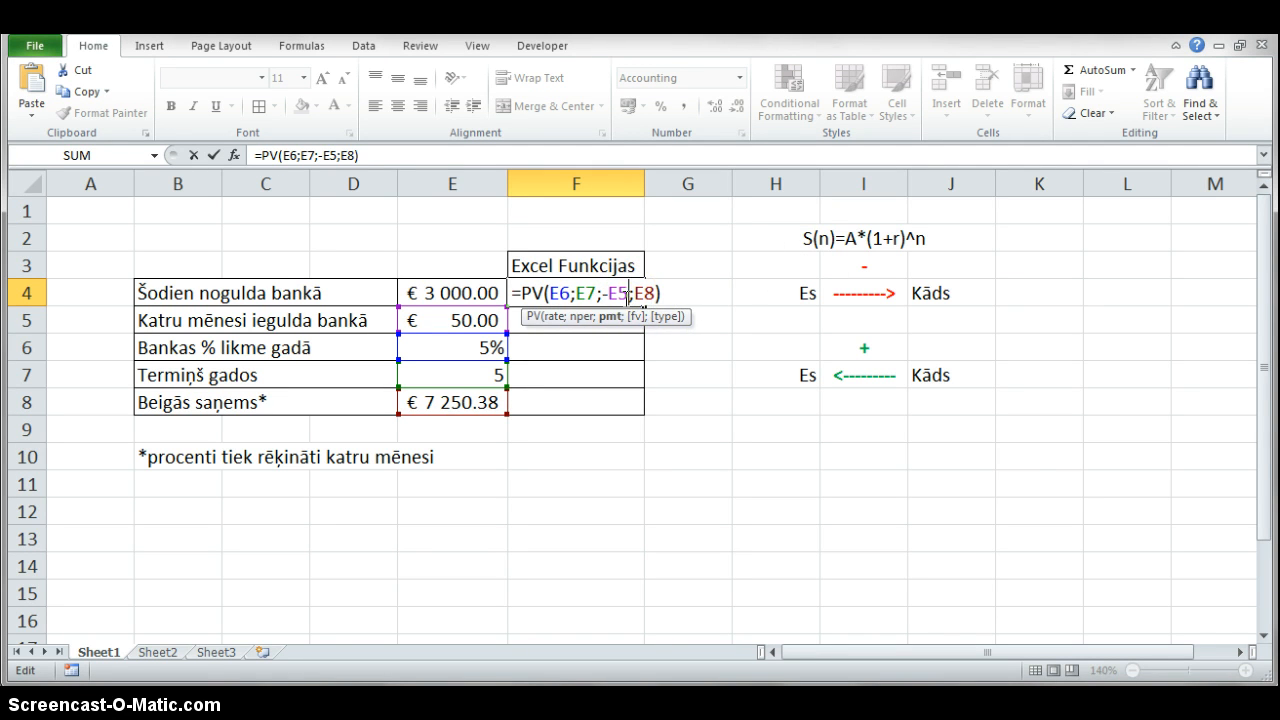
type("*12")
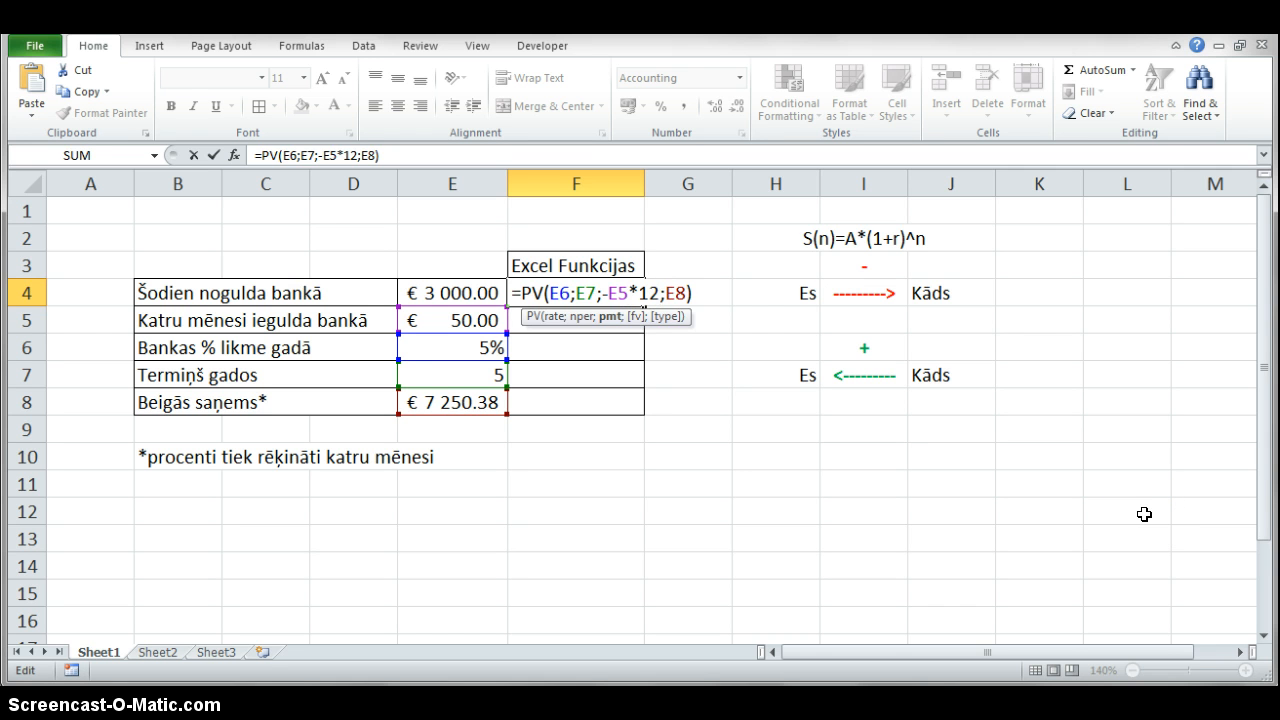
key("Return")
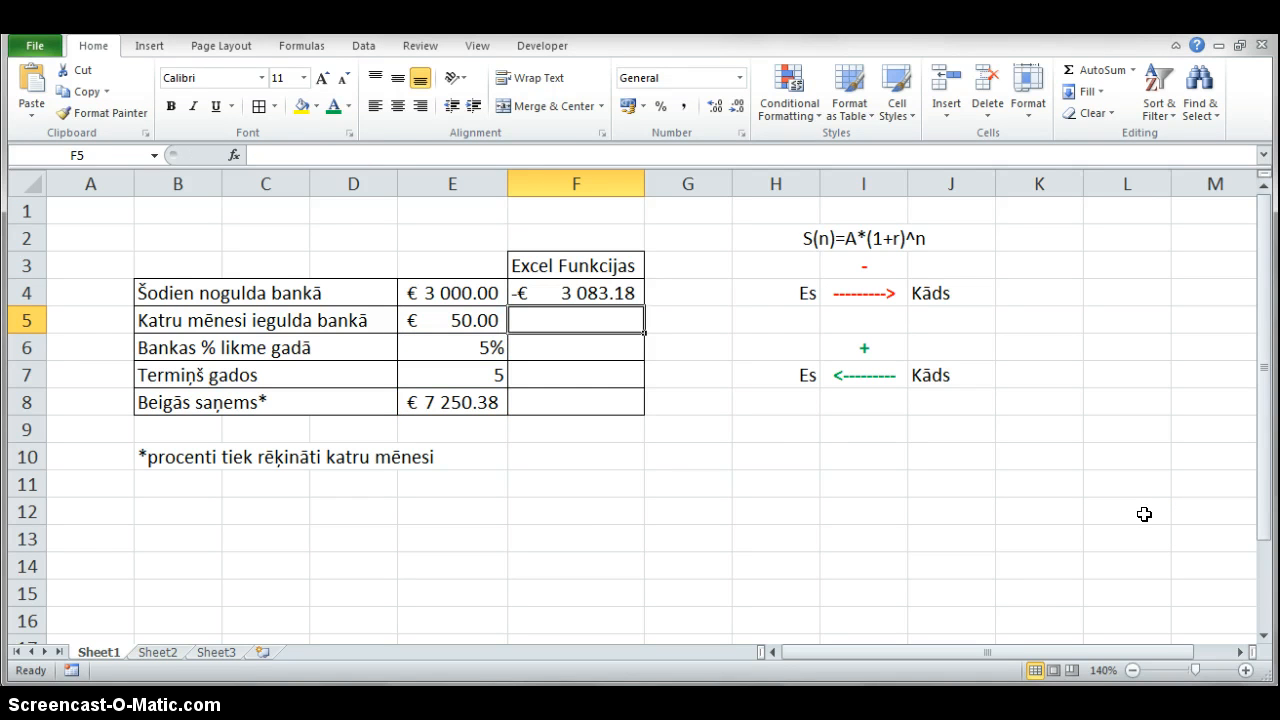
Remove the multiplication by 12 from the payment argument of the PV formula in F4.
key("Up")
key("F2")
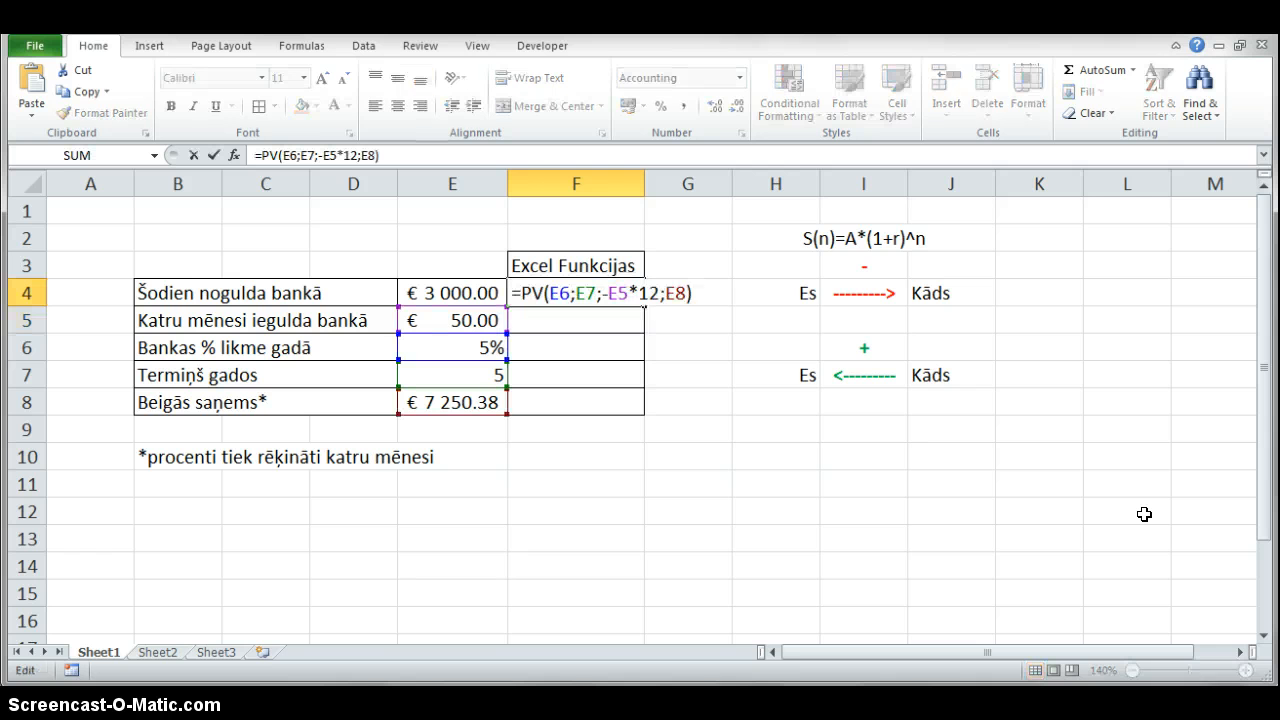
key("Left")
key("Left")
key("Left")
key("Left")
key("BackSpace")
key("BackSpace")
key("BackSpace")
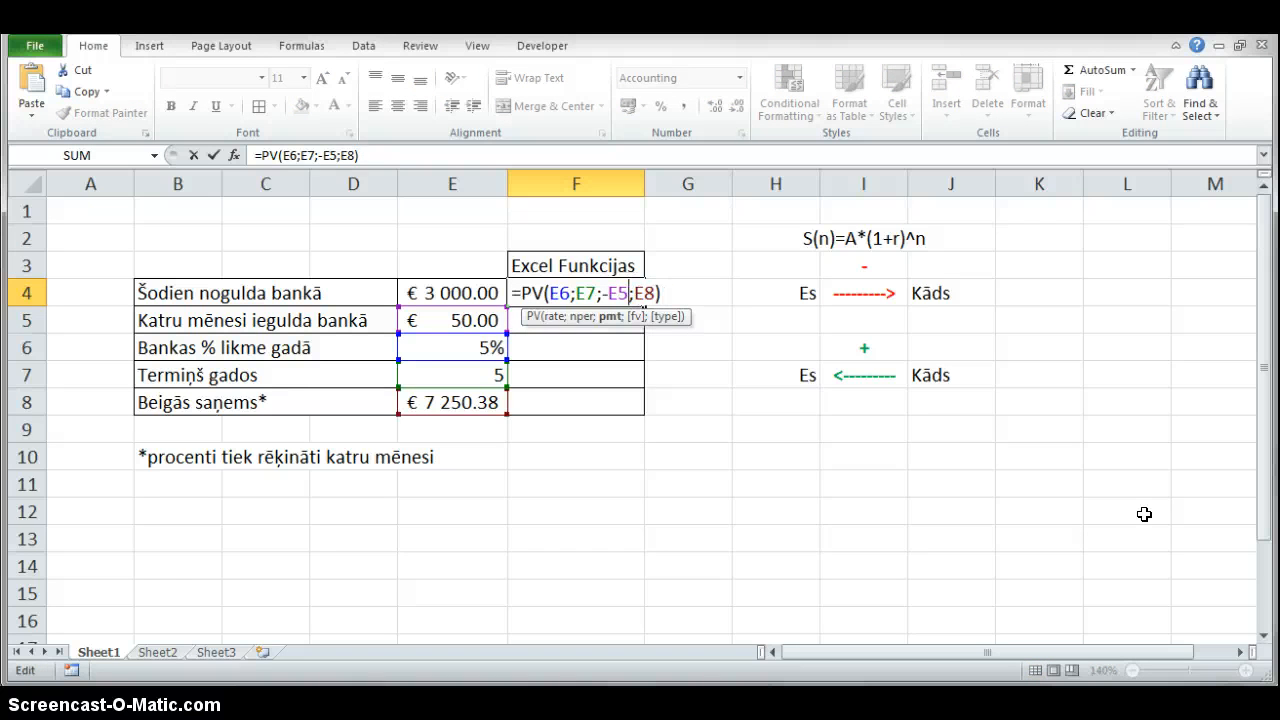
Convert the term and rate in F4 to monthly values, completing it as =PV(E6/12;E7*12;-E5;E8).
key("Left")
key("Left")
key("Left")
key("Left")
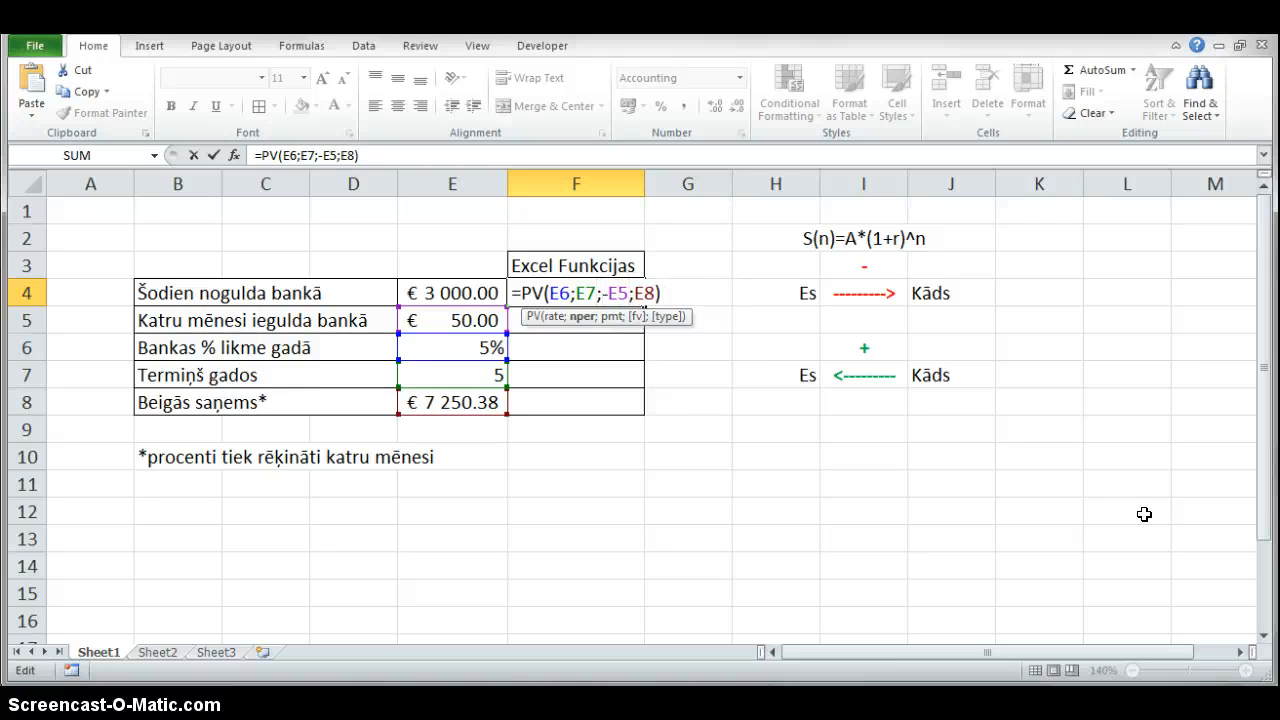
type("*12")
key("Left")
key("Left")
key("Left")
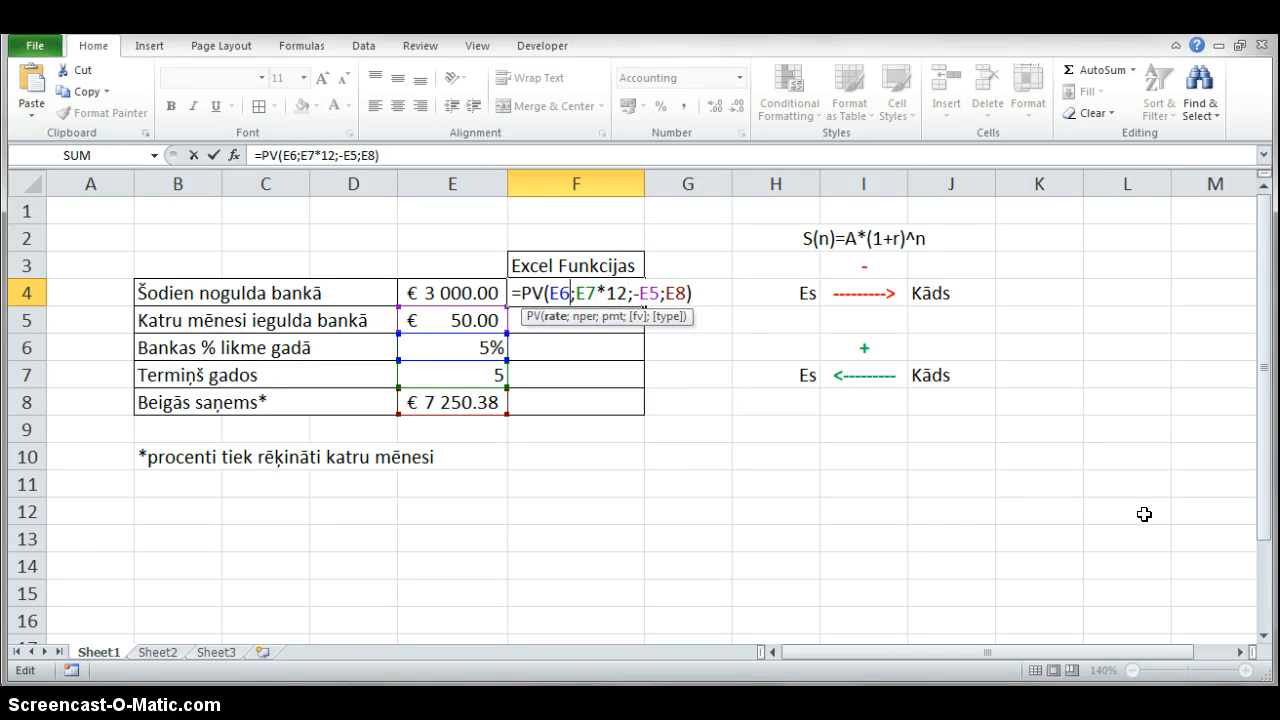
type("/12")
key("Return")
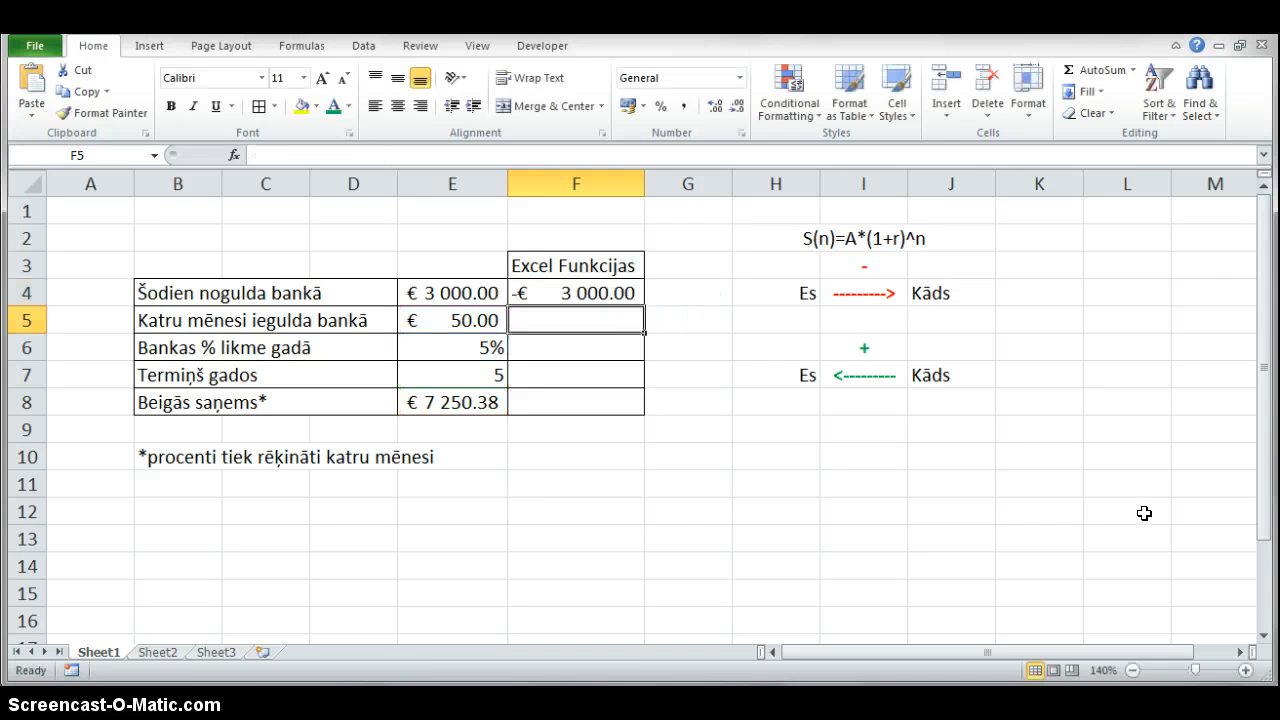
Examine the monthly rate, number of periods and payment arguments of the PV formula in F4.
left_click(545, 295)
key("F2")
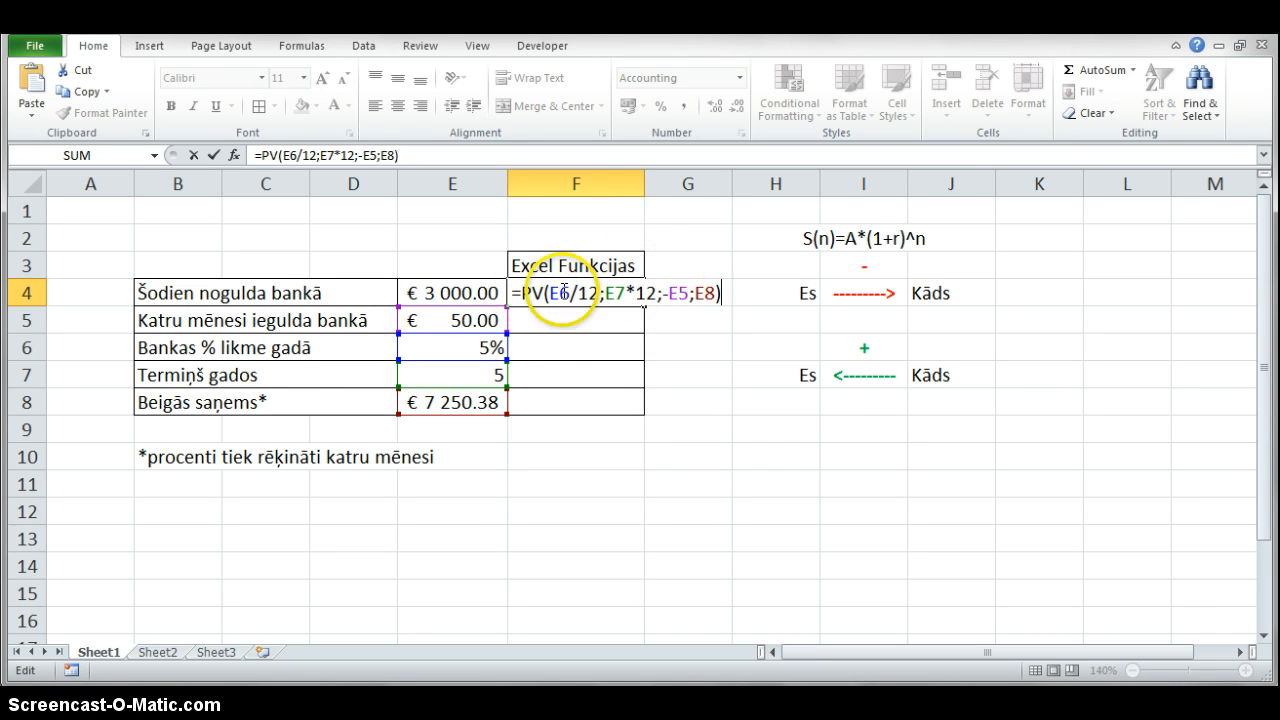
left_click(688, 292)
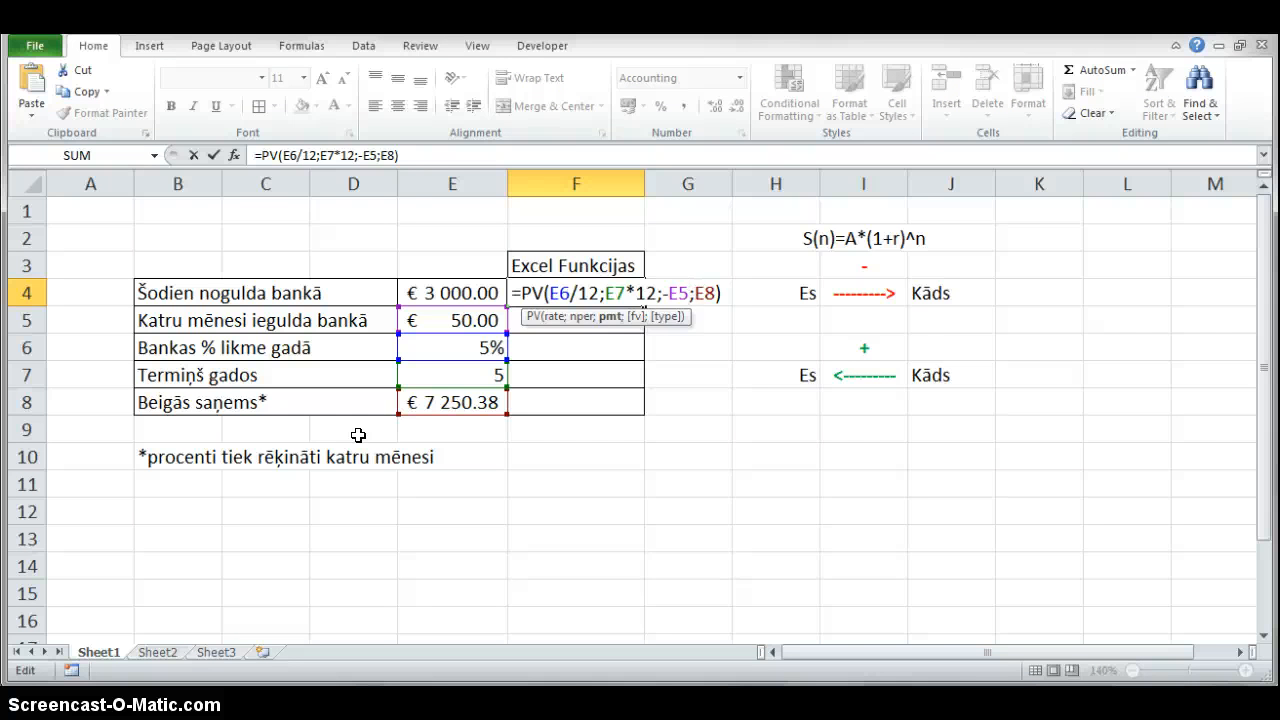
key("Return")
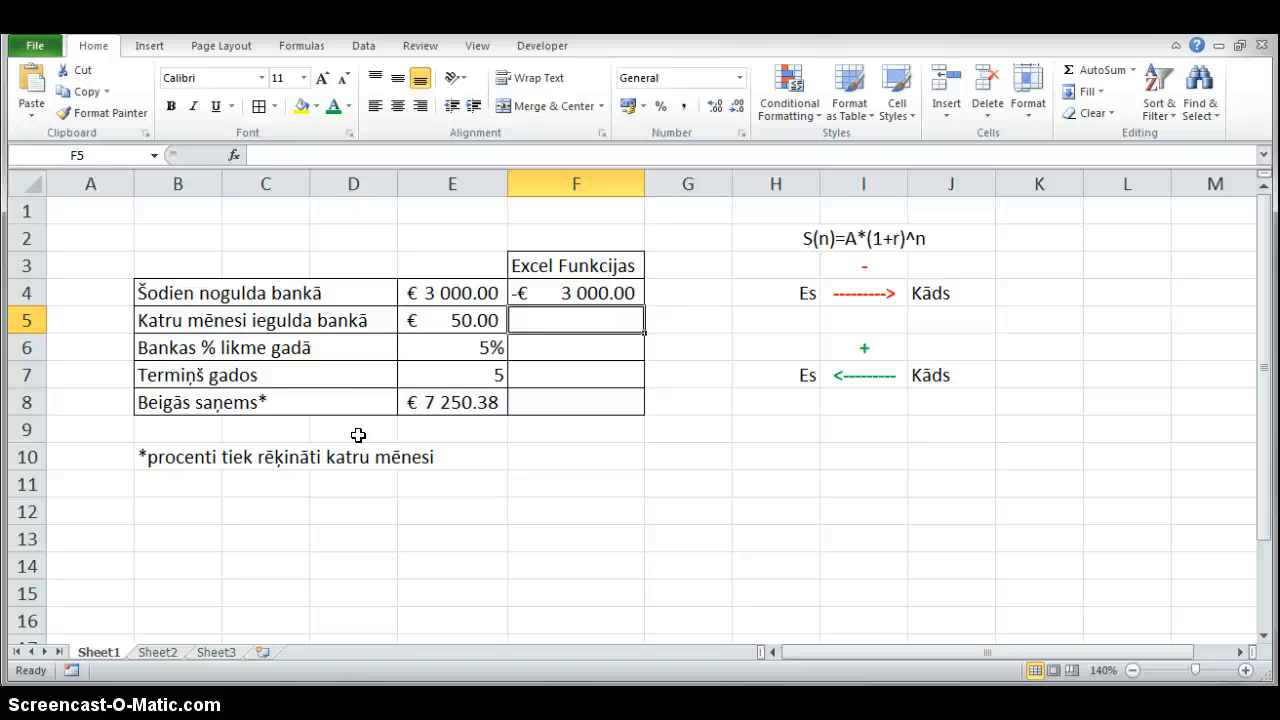
Start a PMT formula in F5 with the monthly interest rate E6/12 as its rate argument.
type("=")
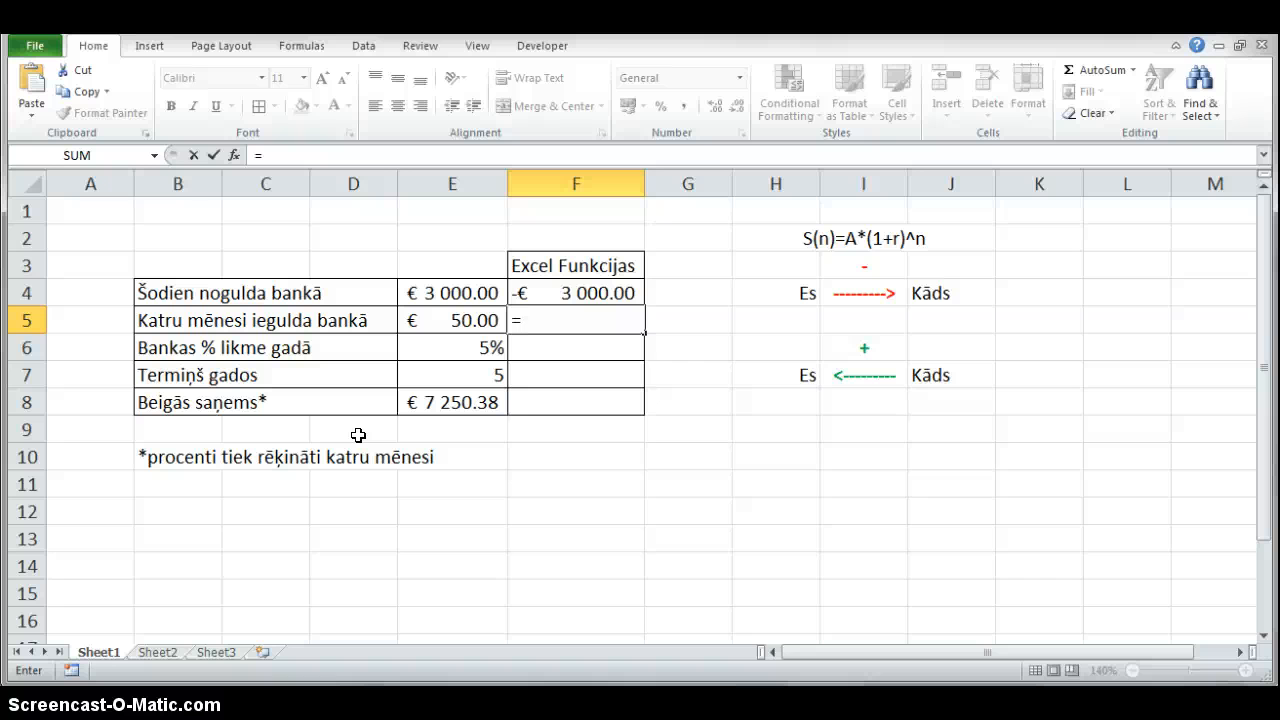
type("pmt")
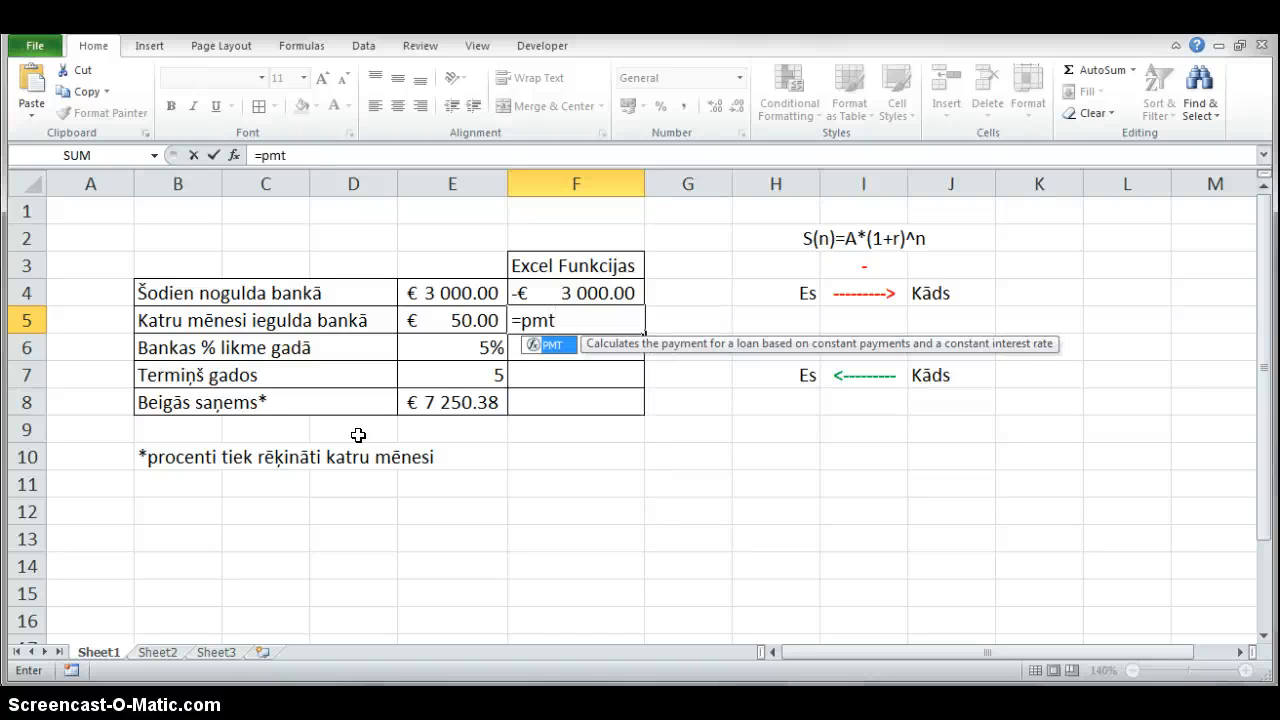
key("Tab")
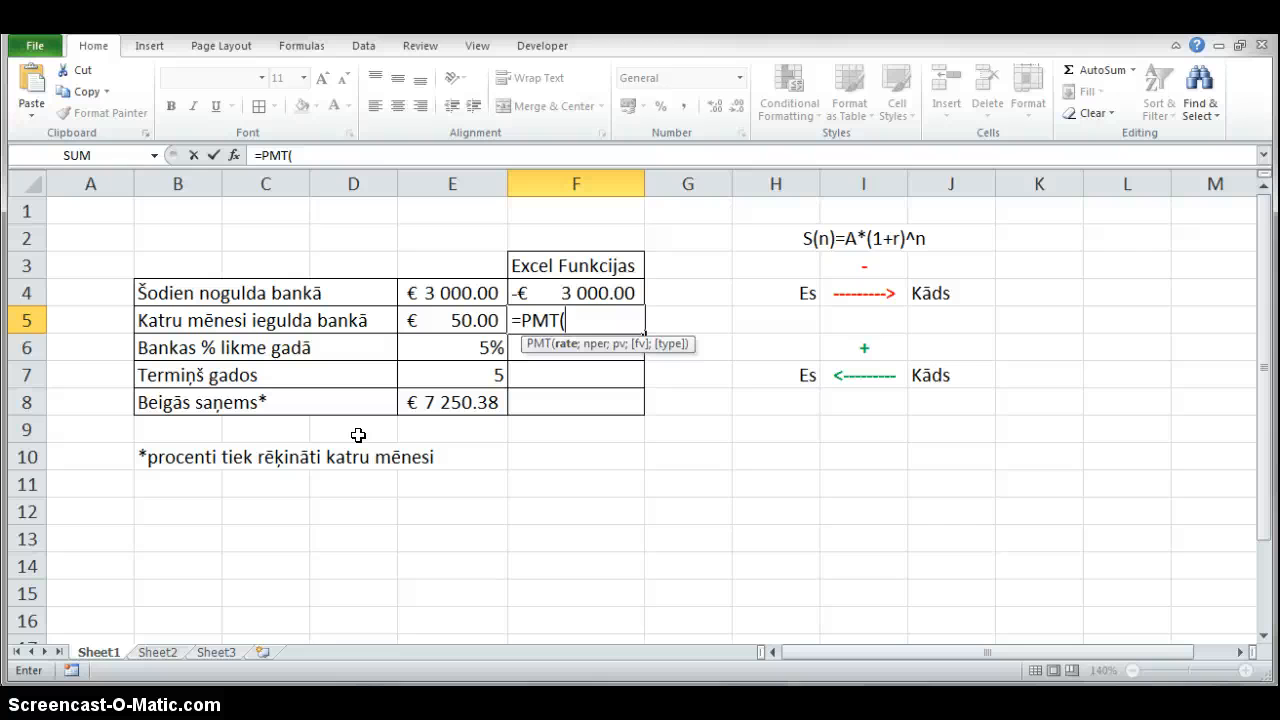
key("Left")
key("Down")
type("/12")
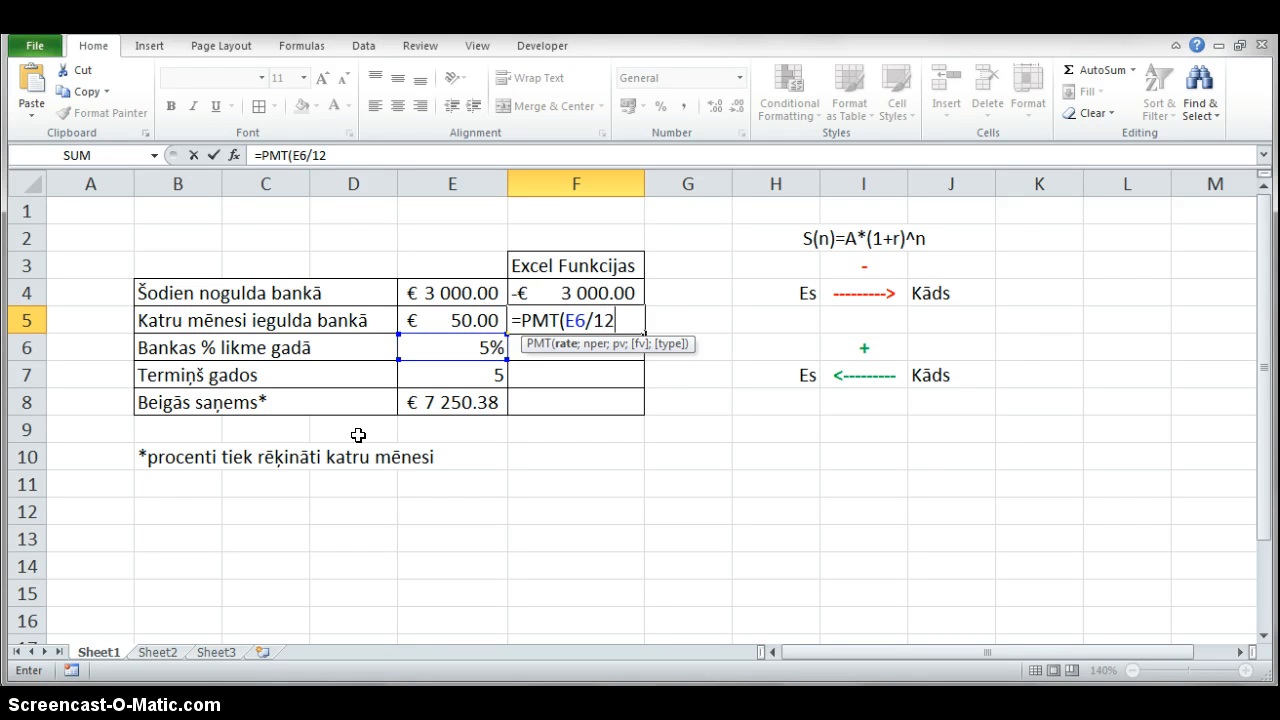
type(";")
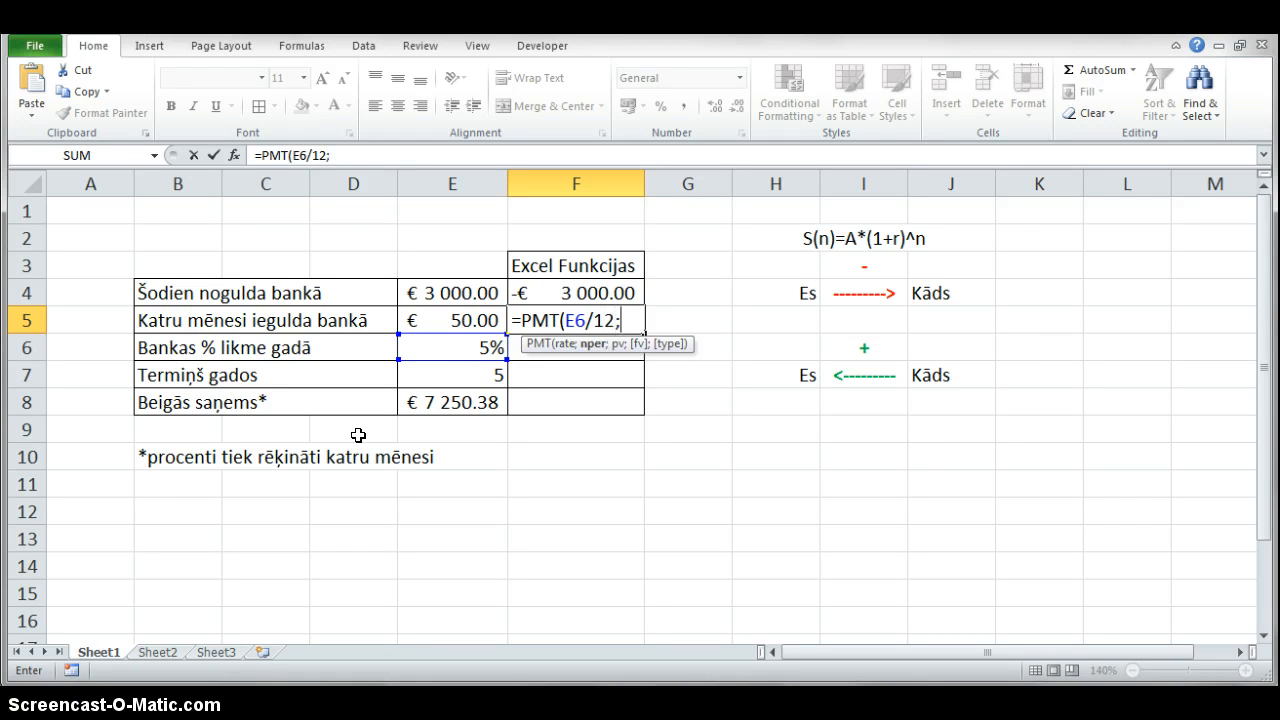
Add the term in months, E7*12, as the number of periods in the F5 formula.
key("Left")
key("Down")
key("Down")
type("*12;")
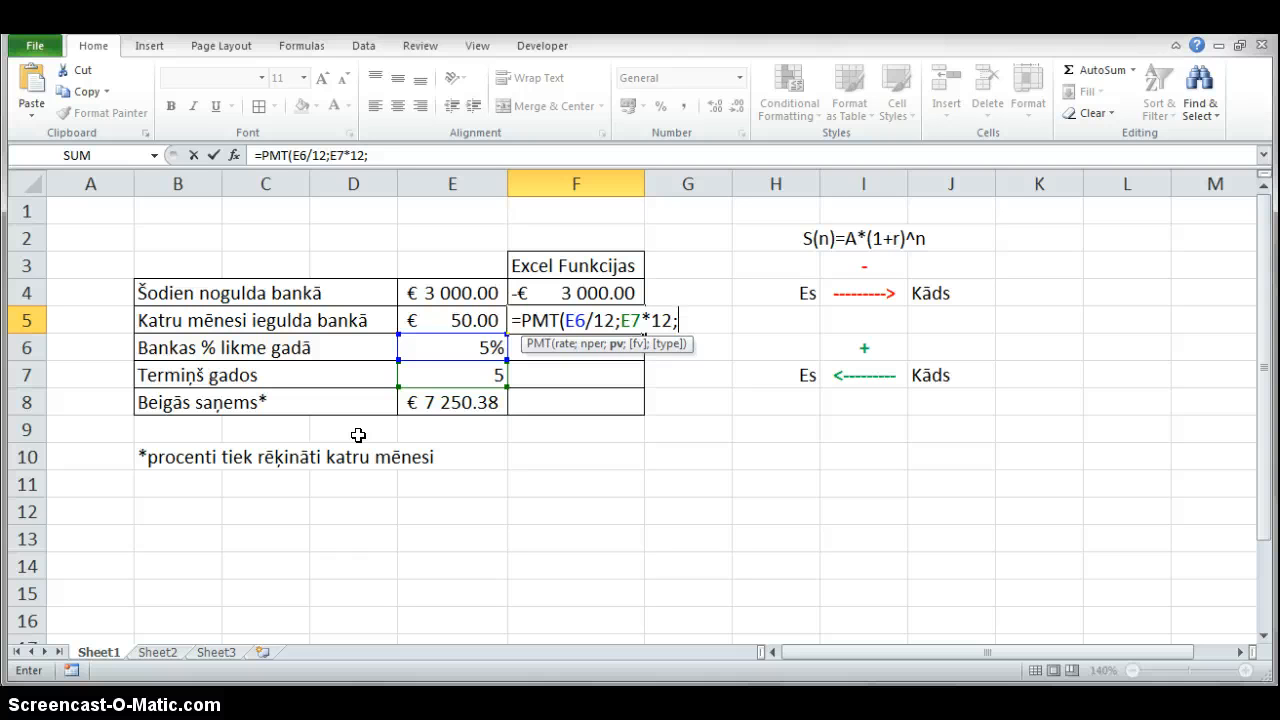
type("-")
key("Up")
key("Left")
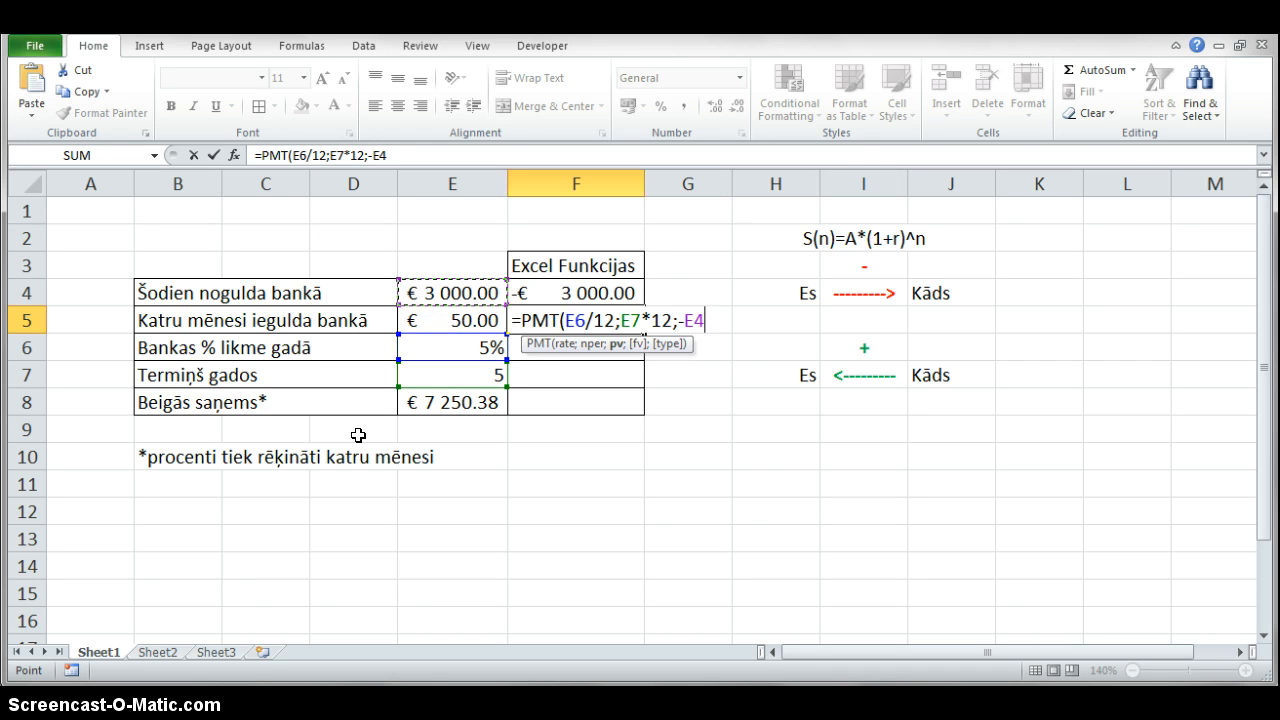
key("BackSpace")
key("BackSpace")
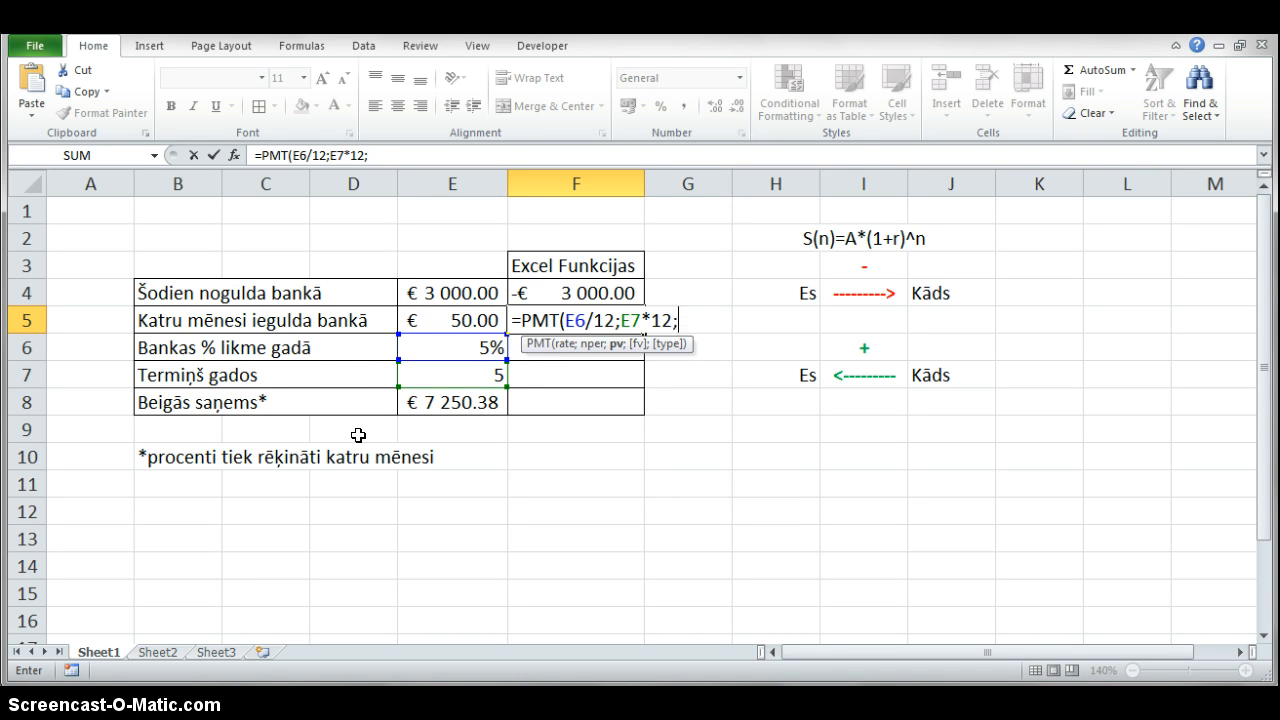
key("Up")
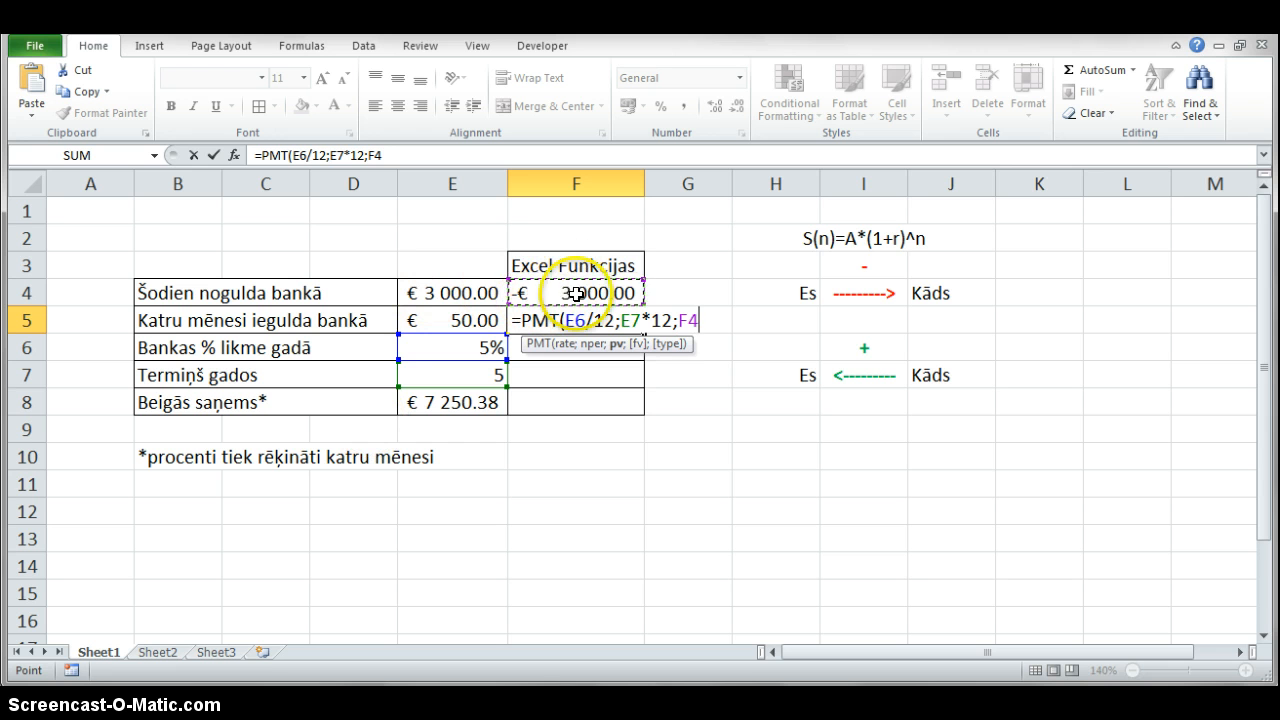
key("BackSpace")
key("BackSpace")
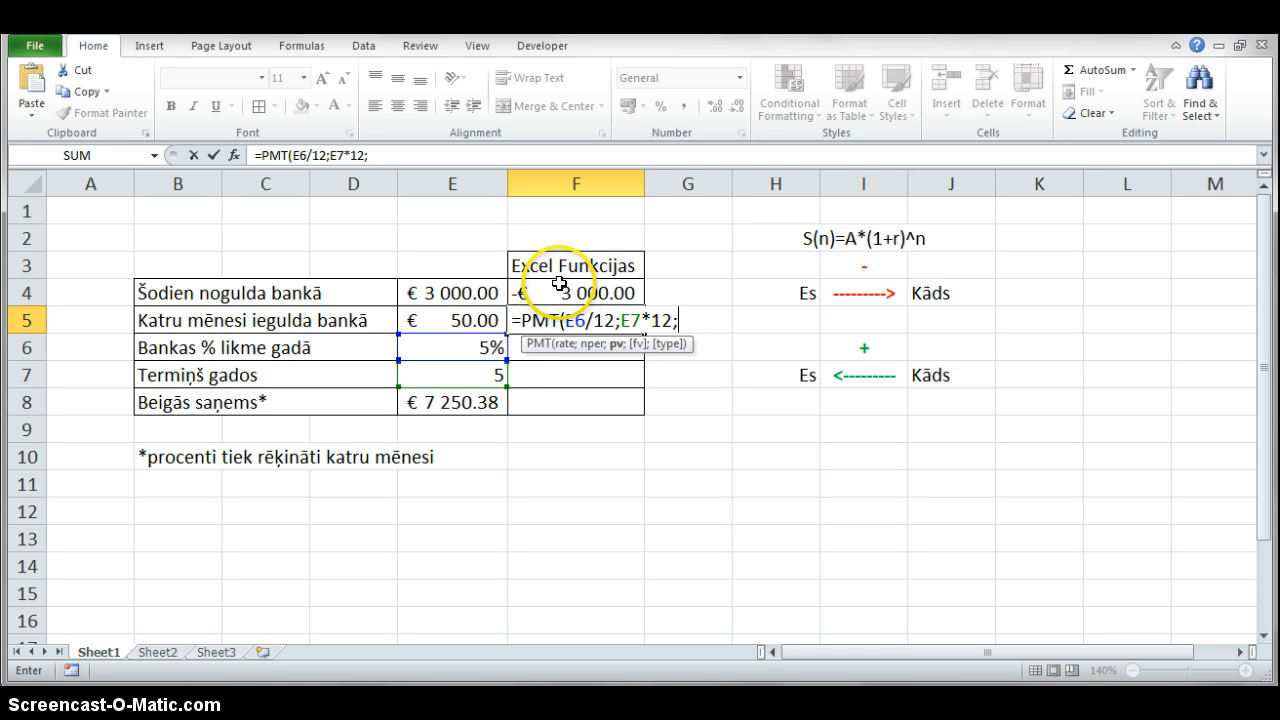
Enter the negative initial deposit, -E4, as the present value in the F5 formula.
type("-")
key("Left")
key("Up")
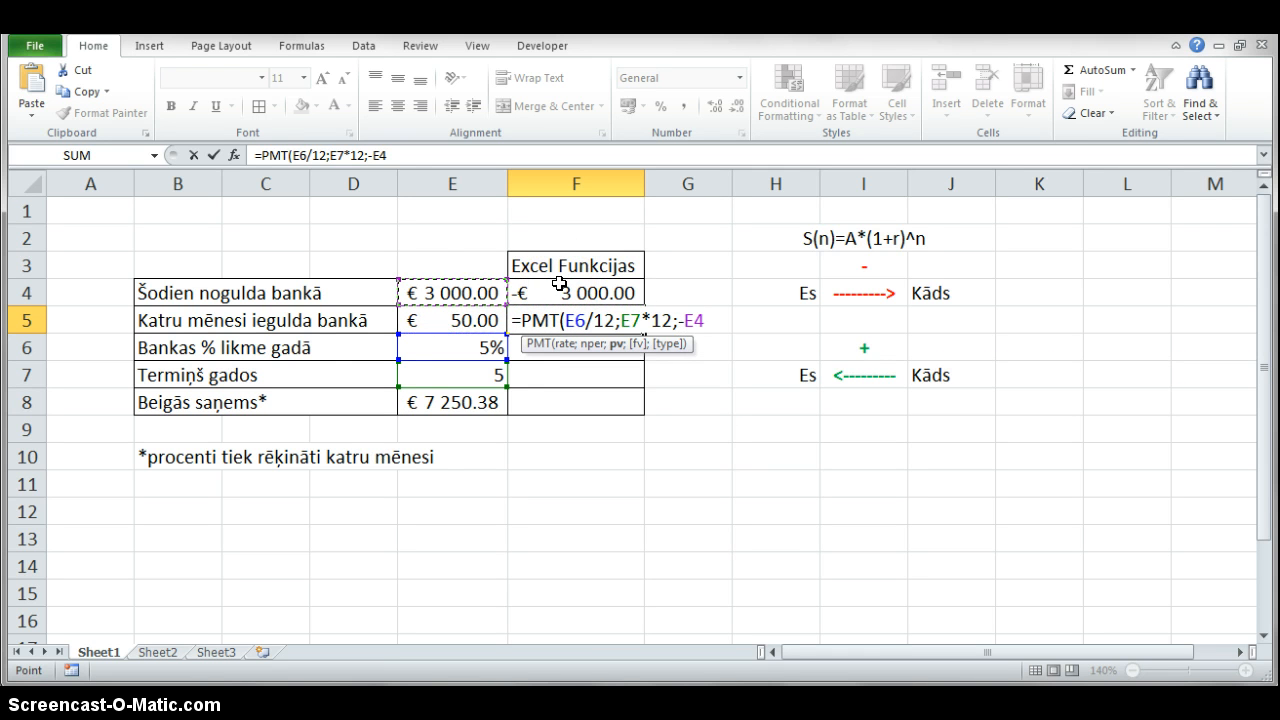
type(";")
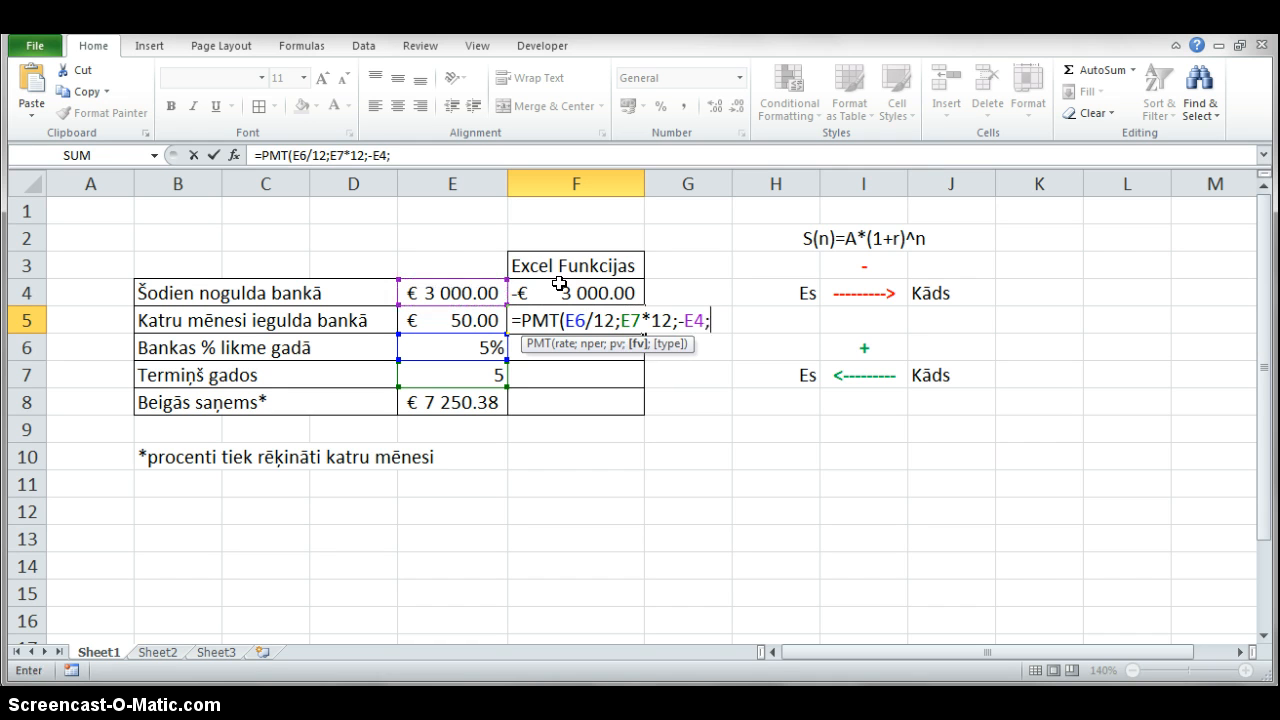
Add the final amount in E8 as the future value and complete F5 as =PMT(E6/12;E7*12;-E4;E8).
key("Down")
key("Down")
key("Down")
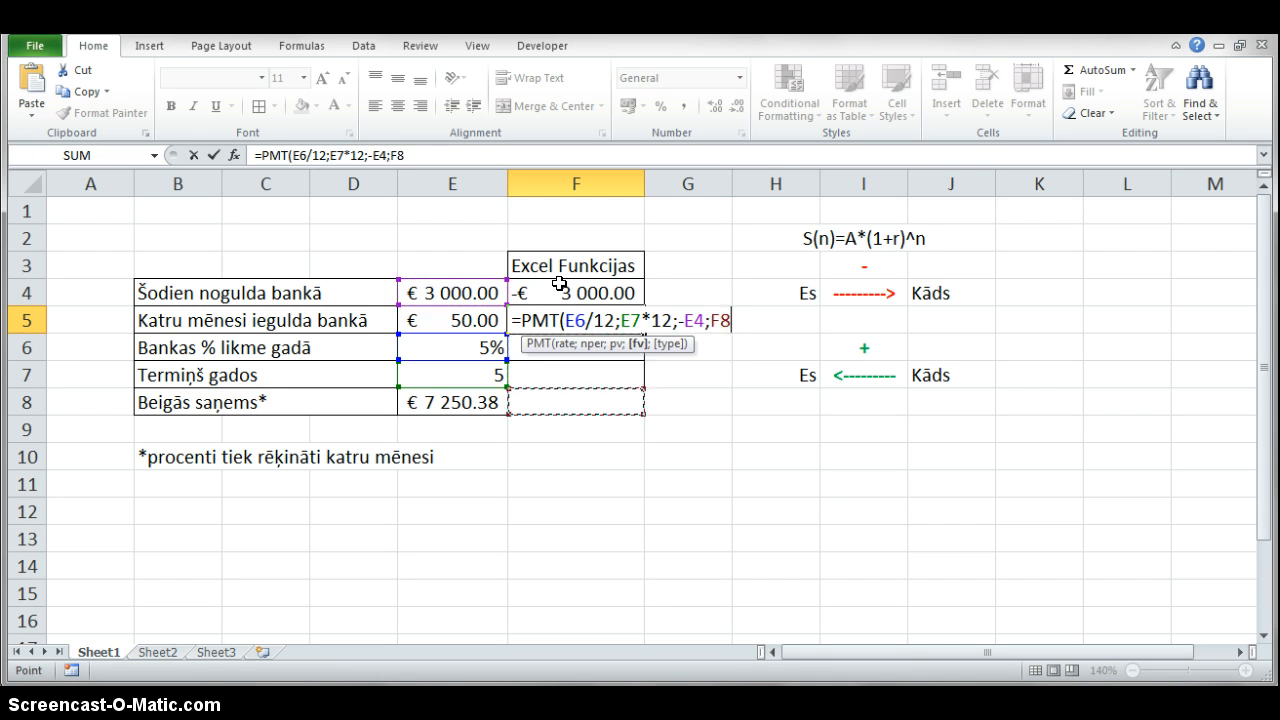
key("Left")
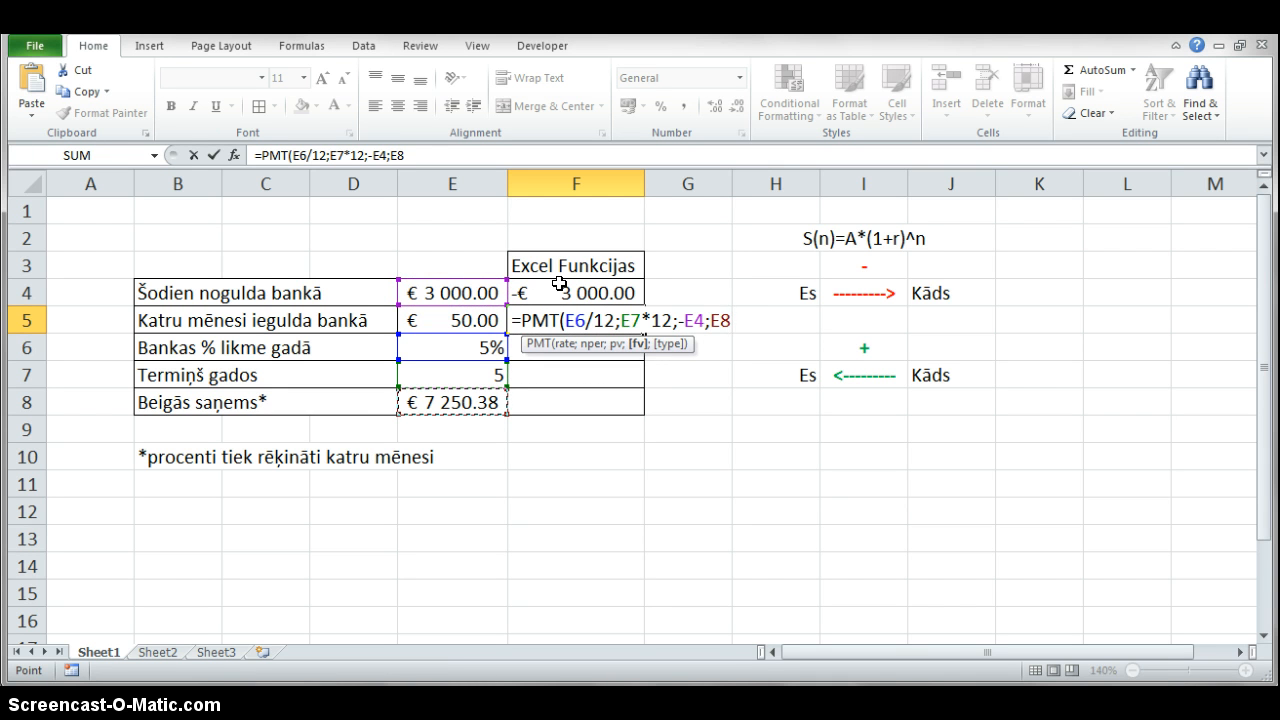
type(")")
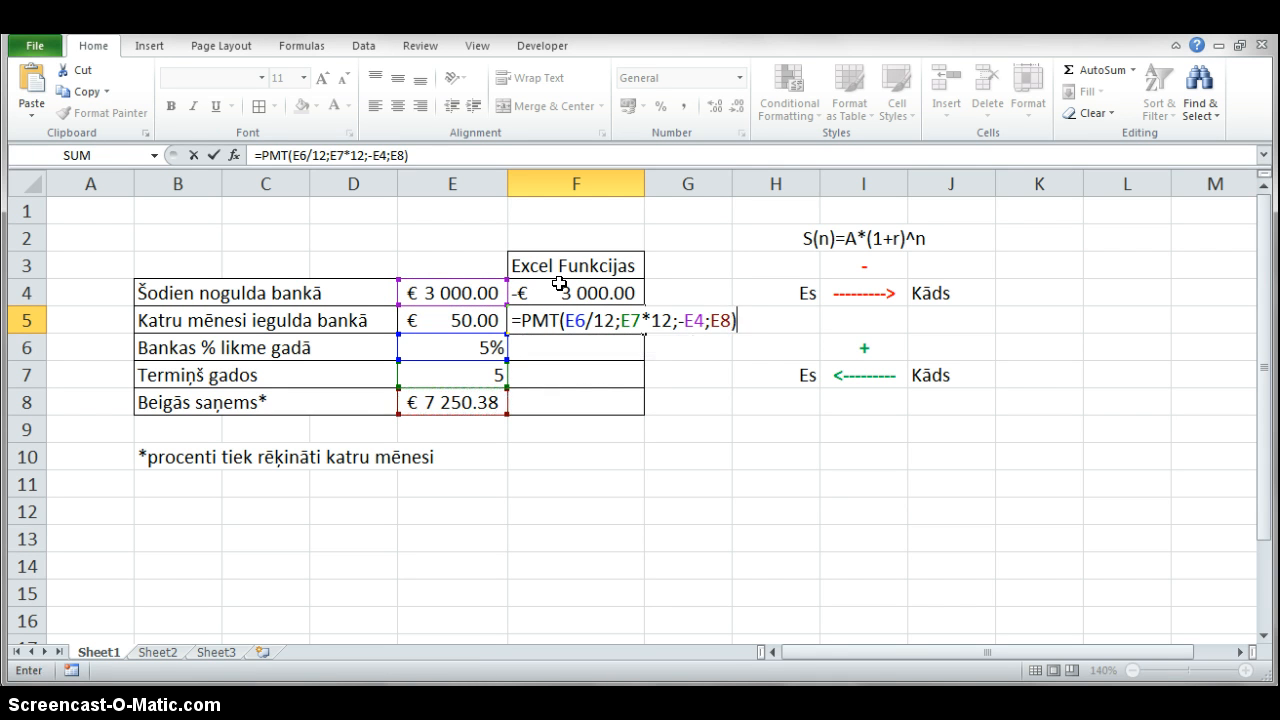
left_click(714, 320)
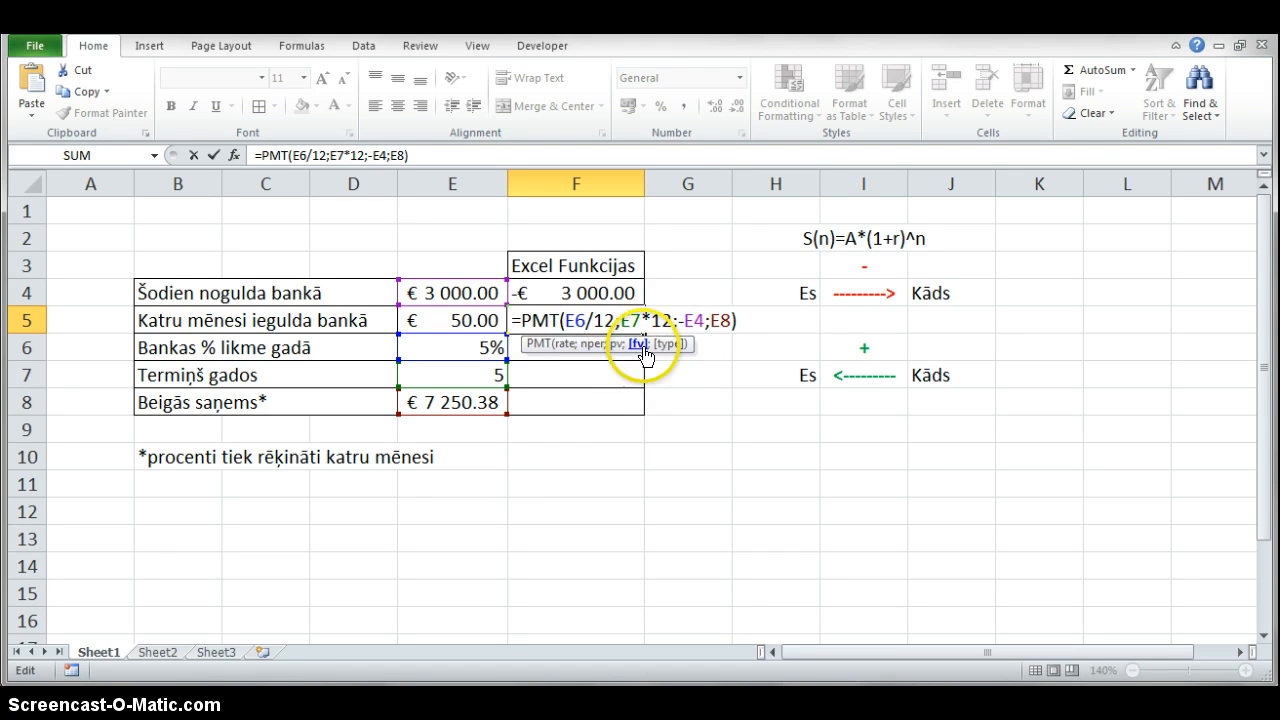
key("Return")
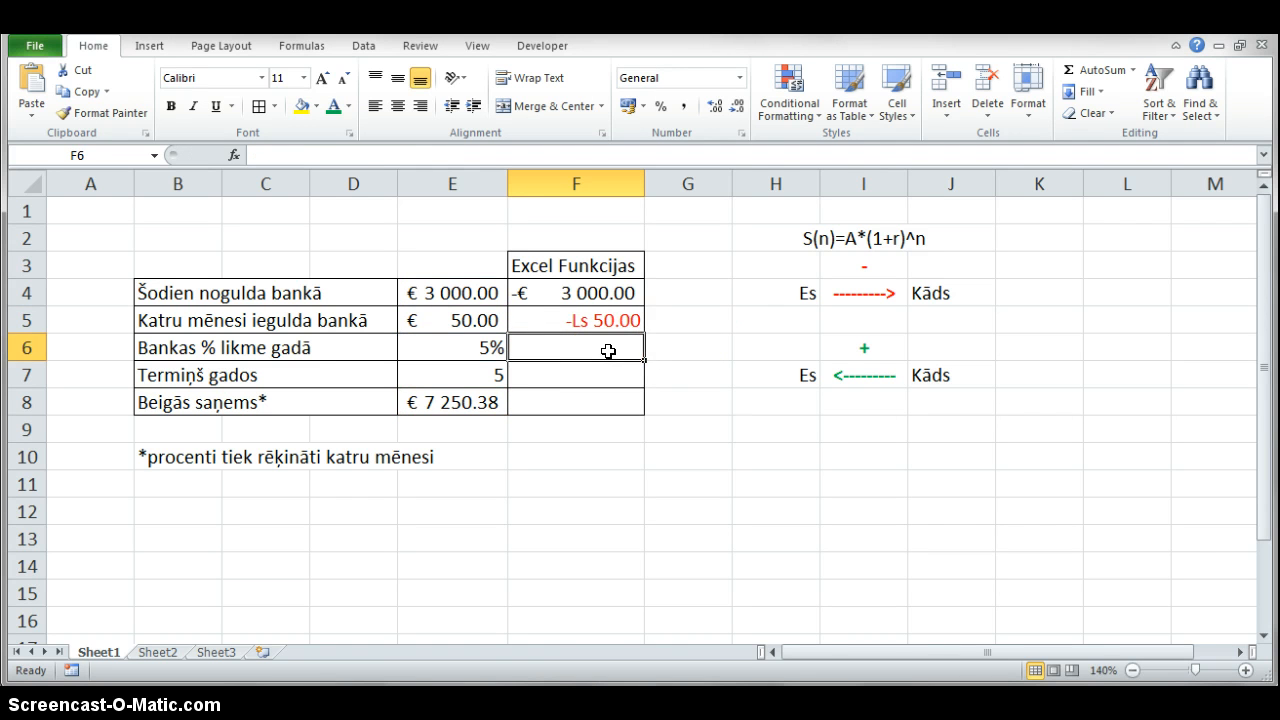
Format the monthly deposit result in F5 as Accounting with the euro symbol.
key("Up")
left_click(650, 111)
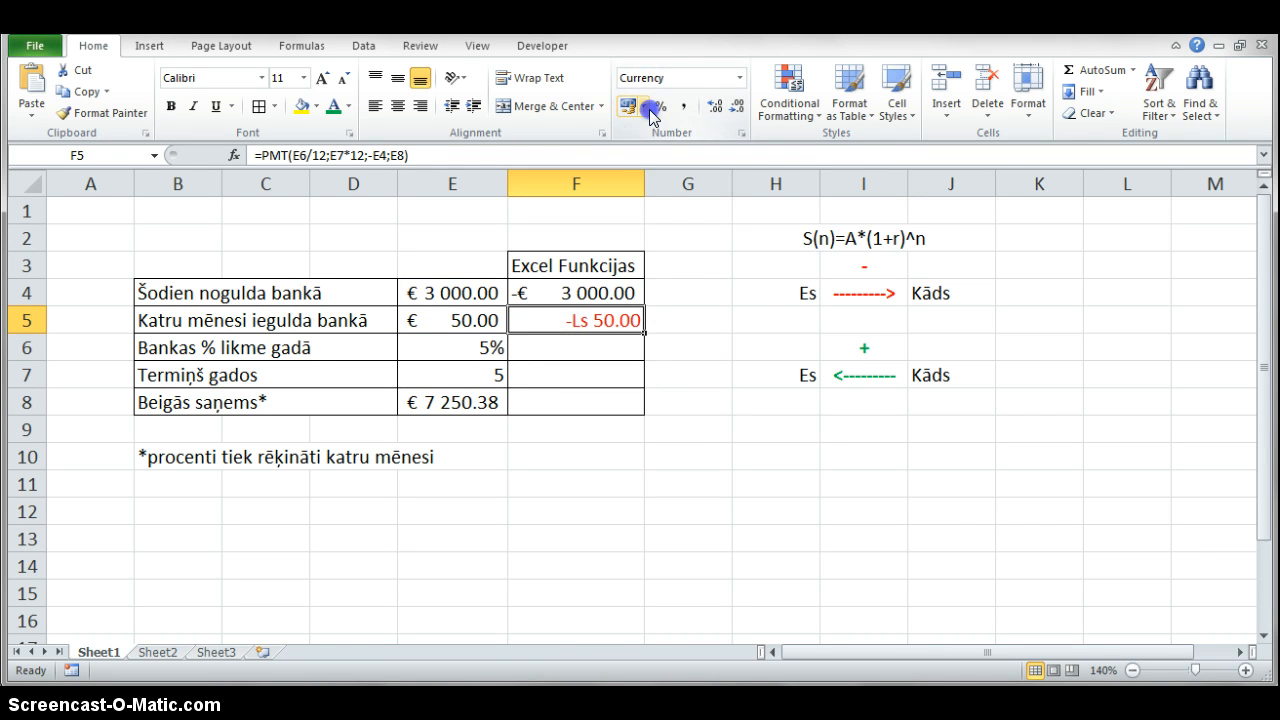
left_click(651, 149)
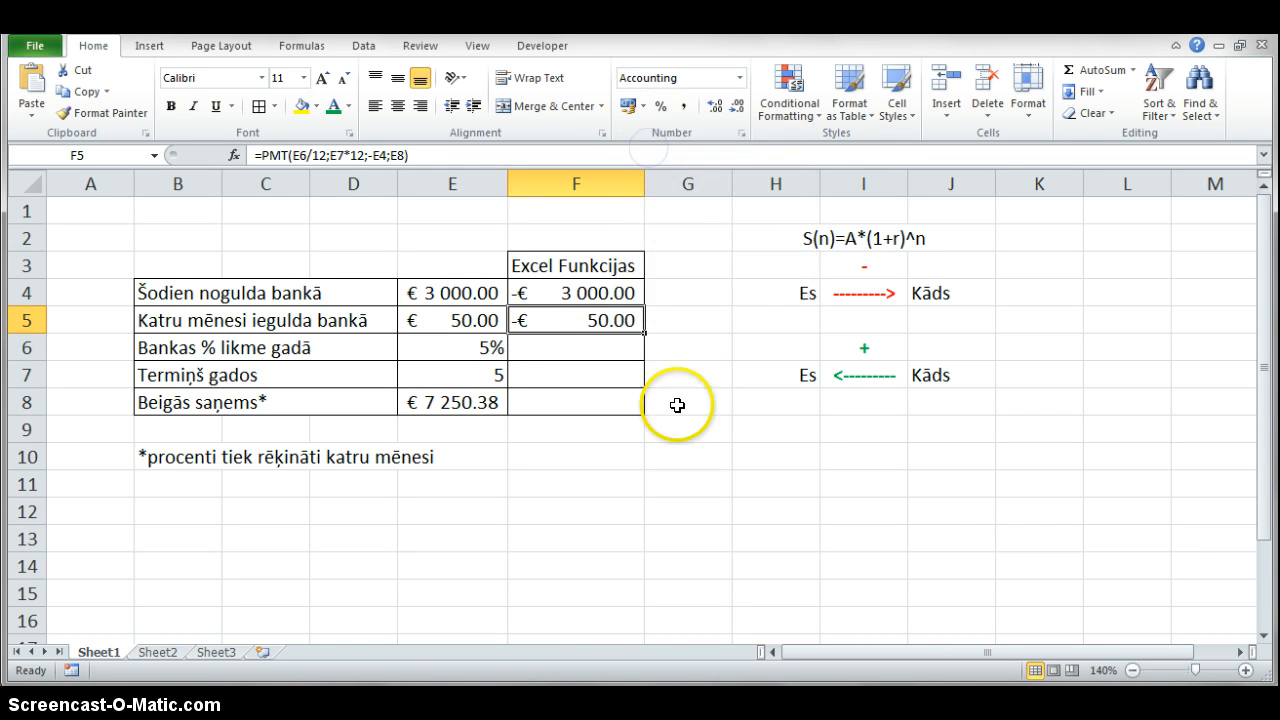
Start a RATE formula in F6 with the term in months, E7*12, as the number of periods.
left_click(560, 345)
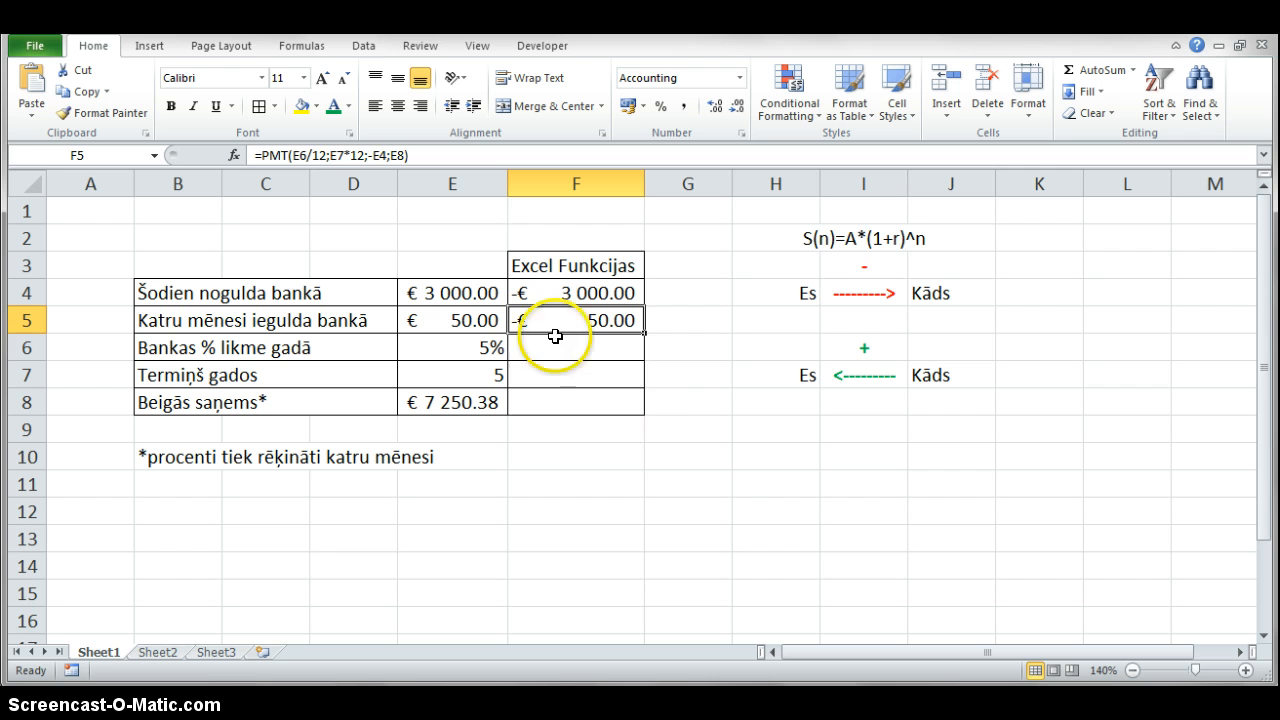
type("=")
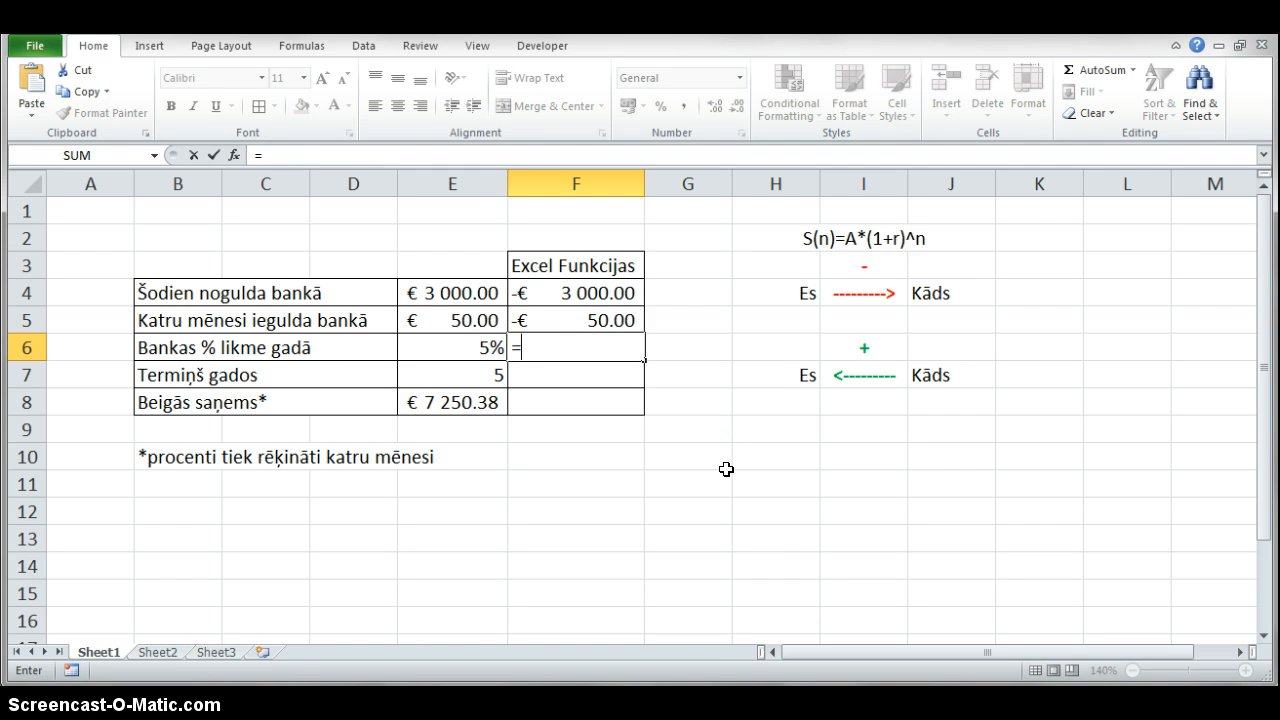
type("rate")
key("Tab")
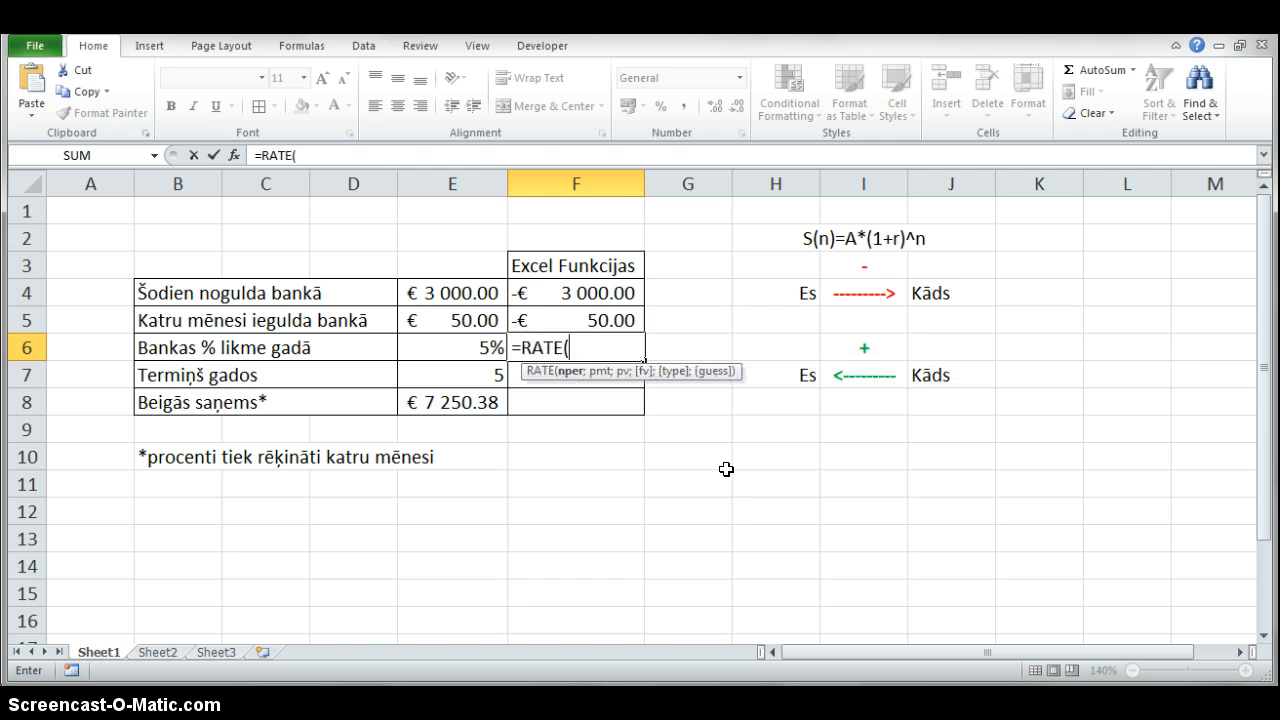
type("E7/12")
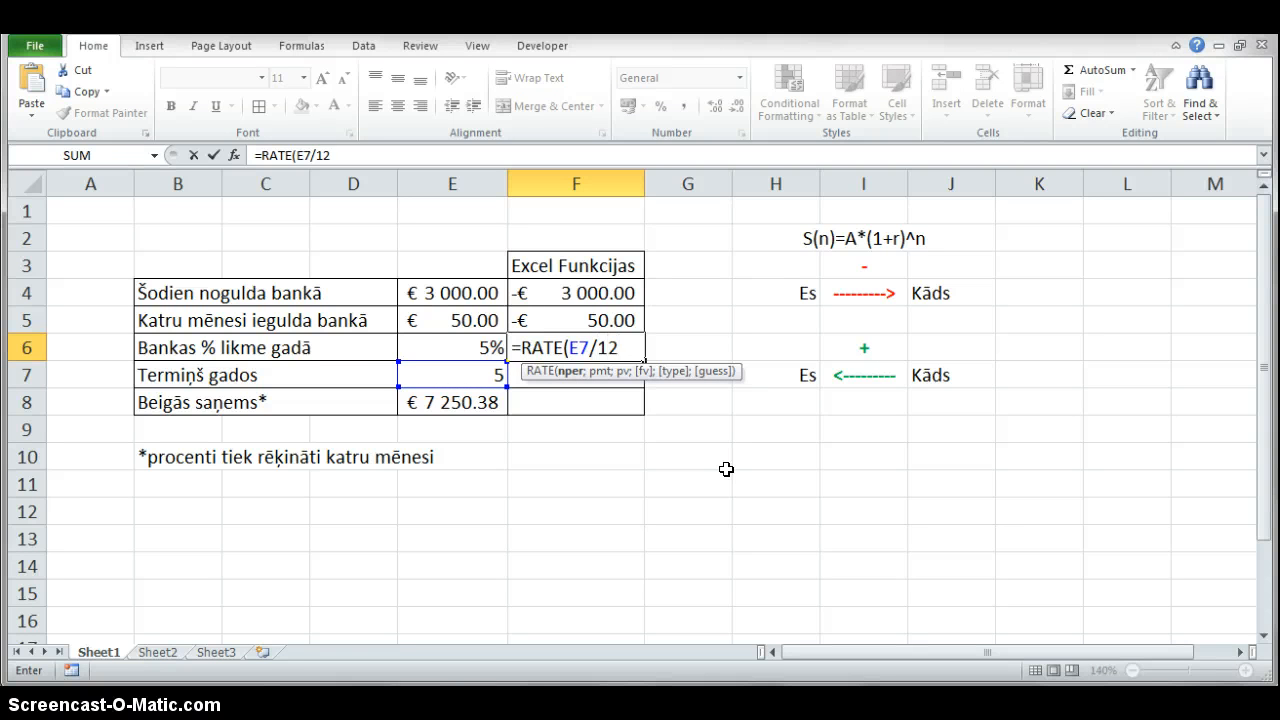
key("BackSpace")
key("BackSpace")
key("BackSpace")
type("*12;")
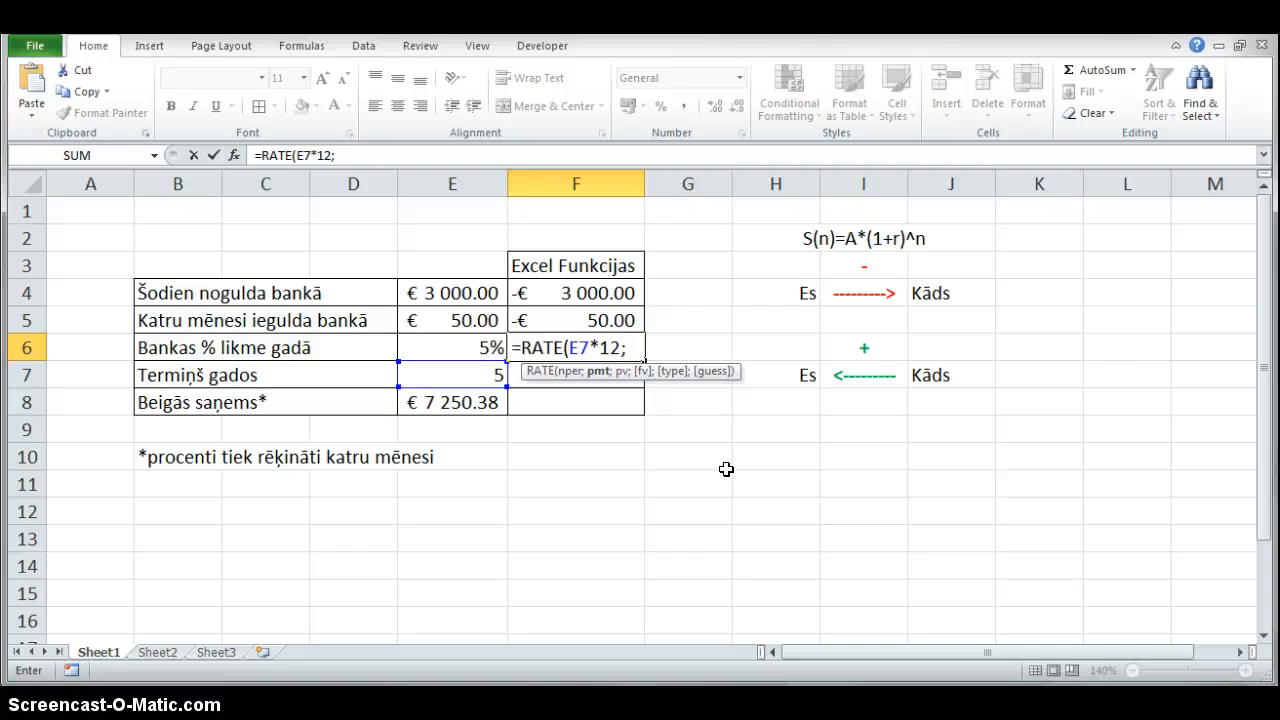
Add -E5 as the payment and -E4 as the present value in the F6 RATE formula.
type("-")
key("Left")
key("Up")
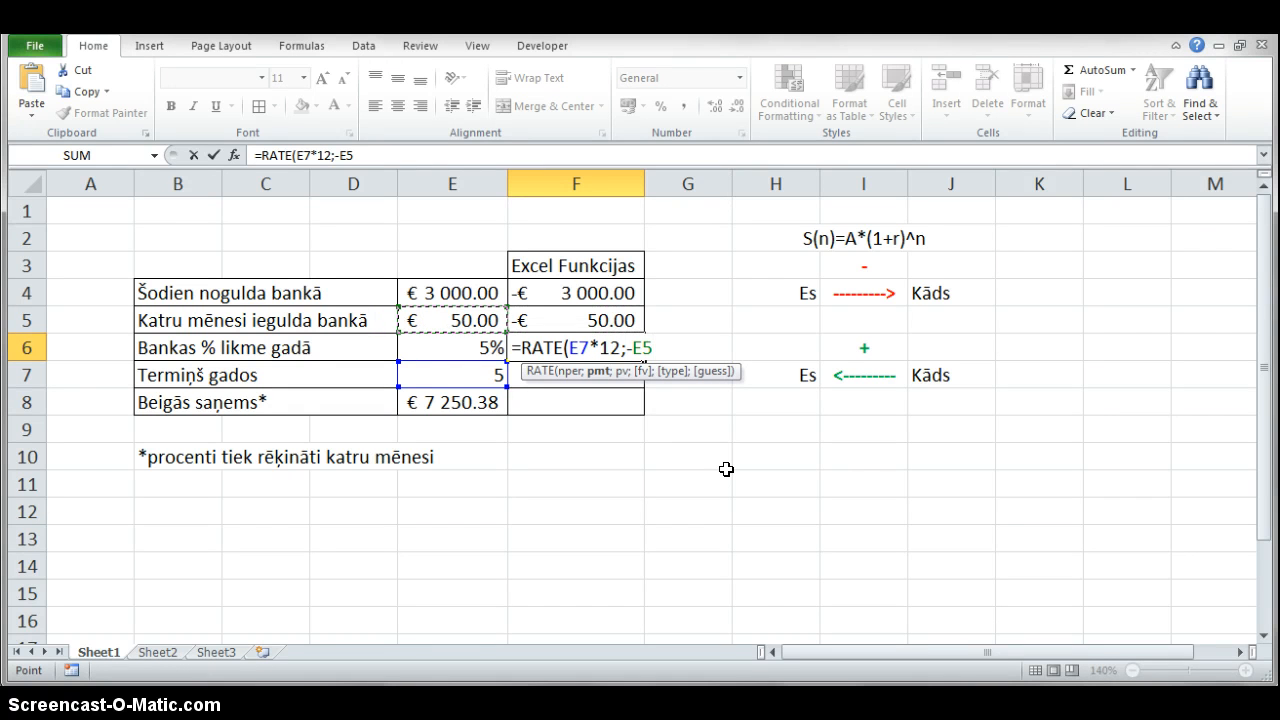
type(";-")
key("Up")
key("Up")
key("Left")
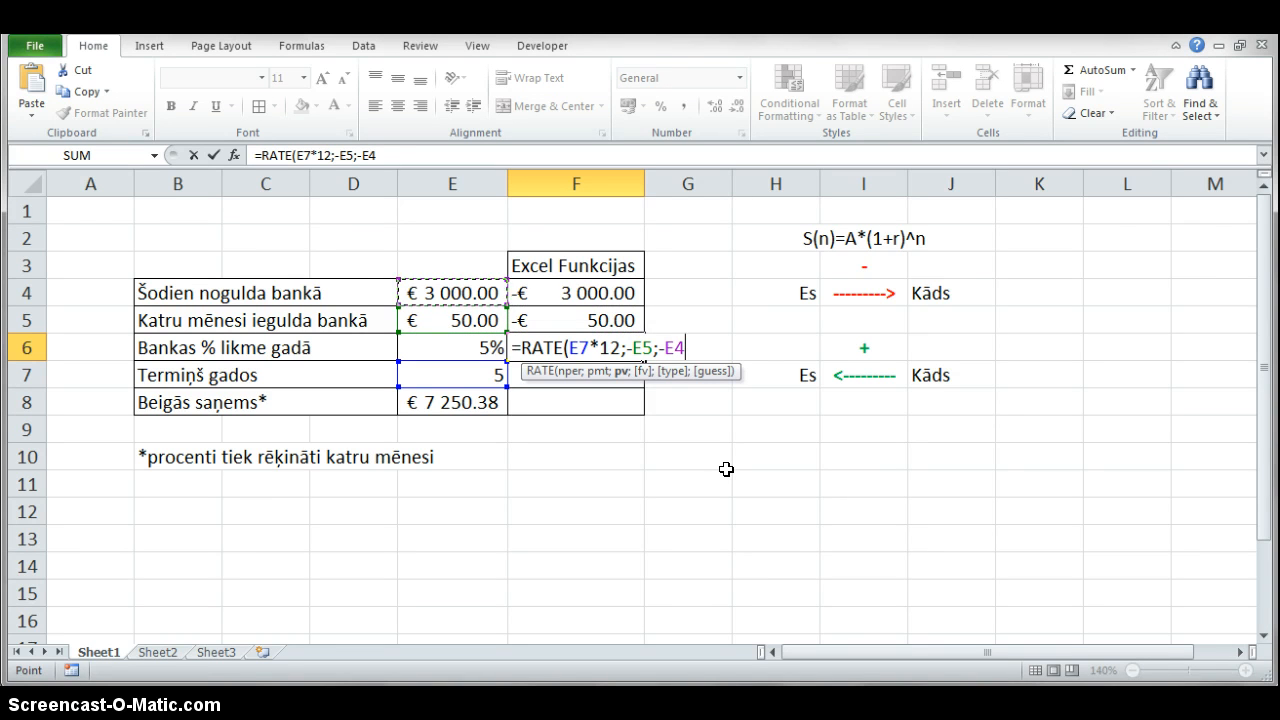
type(";")
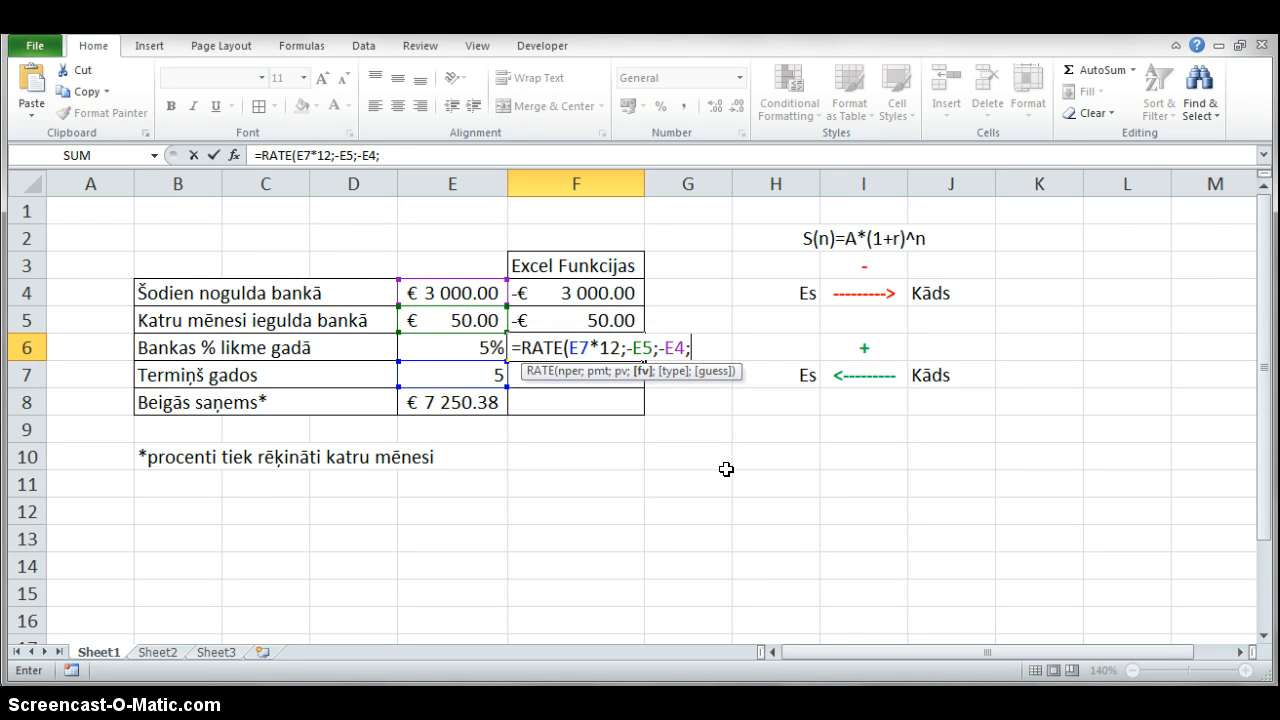
Add the final amount in E8 as the future value and complete F6 as =RATE(E7*12;-E5;-E4;E8).
key("Left")
key("Down")
key("Down")
type(")")
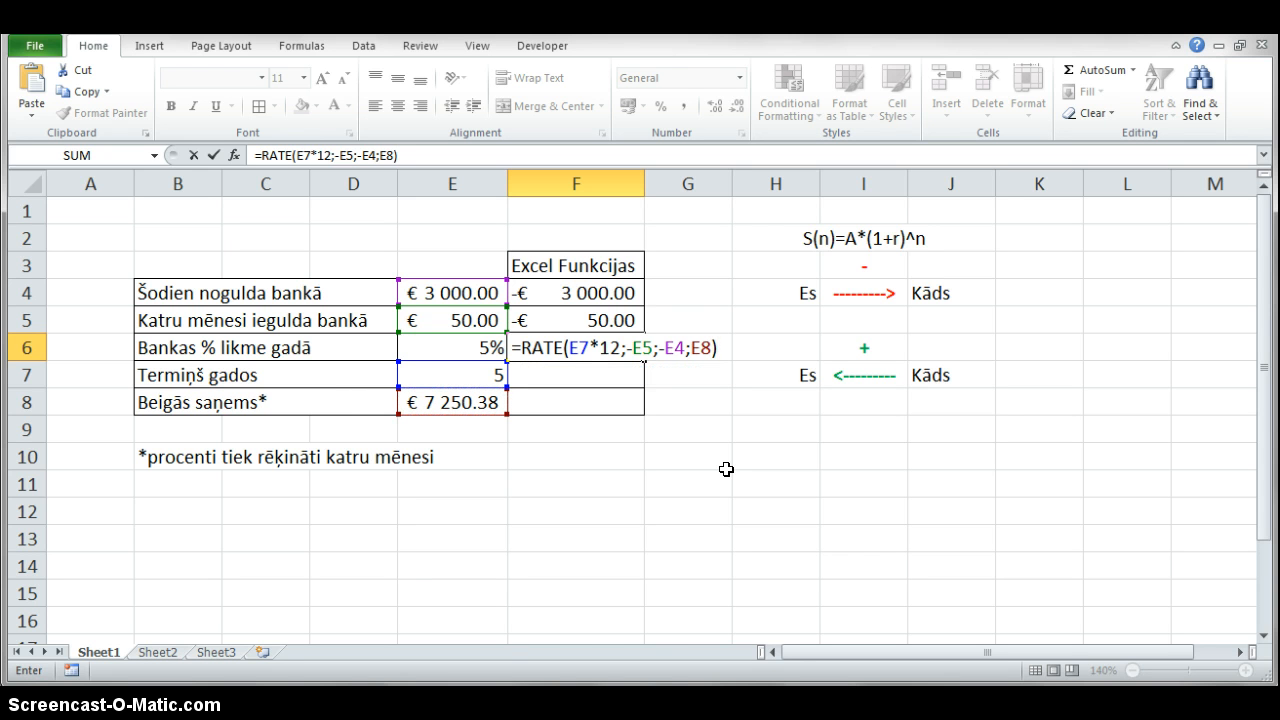
left_click(682, 345)
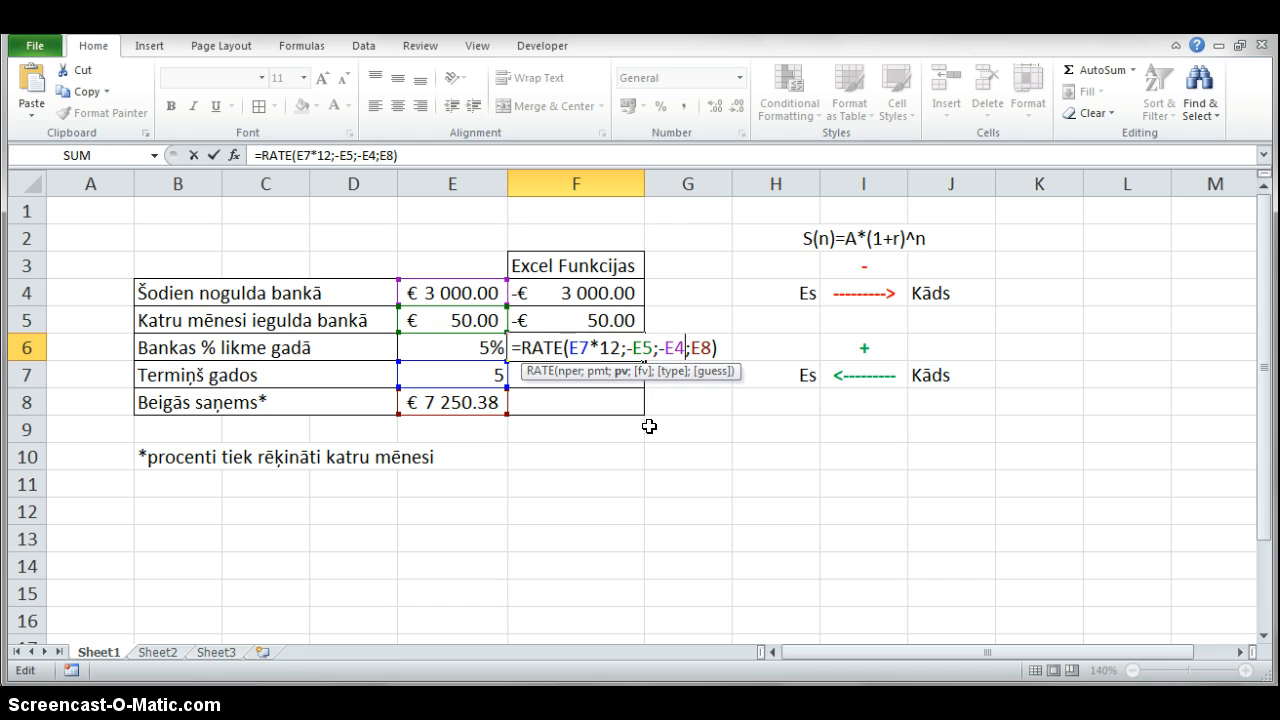
key("Return")
Show the rate in F6 with four decimal places.
key("Up")
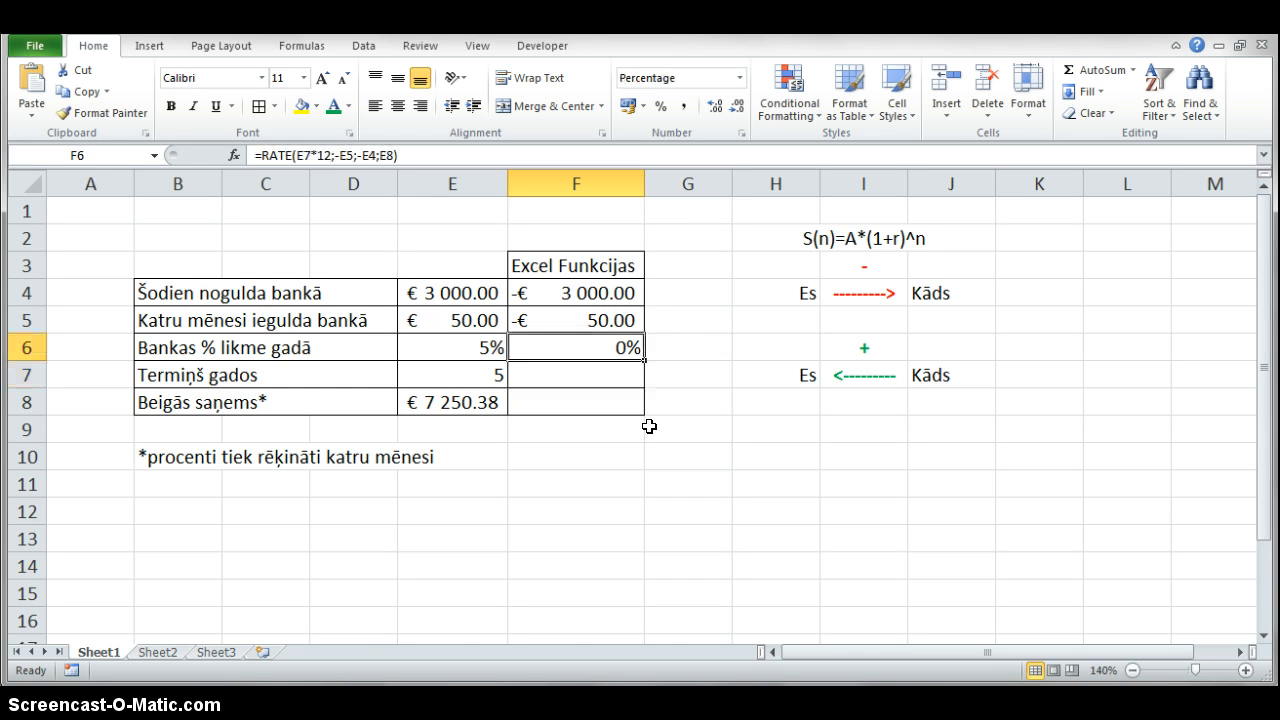
left_click(711, 107)
left_click(711, 107)
left_click(711, 107)
left_click(711, 107)
Multiply the RATE formula in F6 by 12 to convert the monthly rate to a yearly one.
double_click(603, 355)
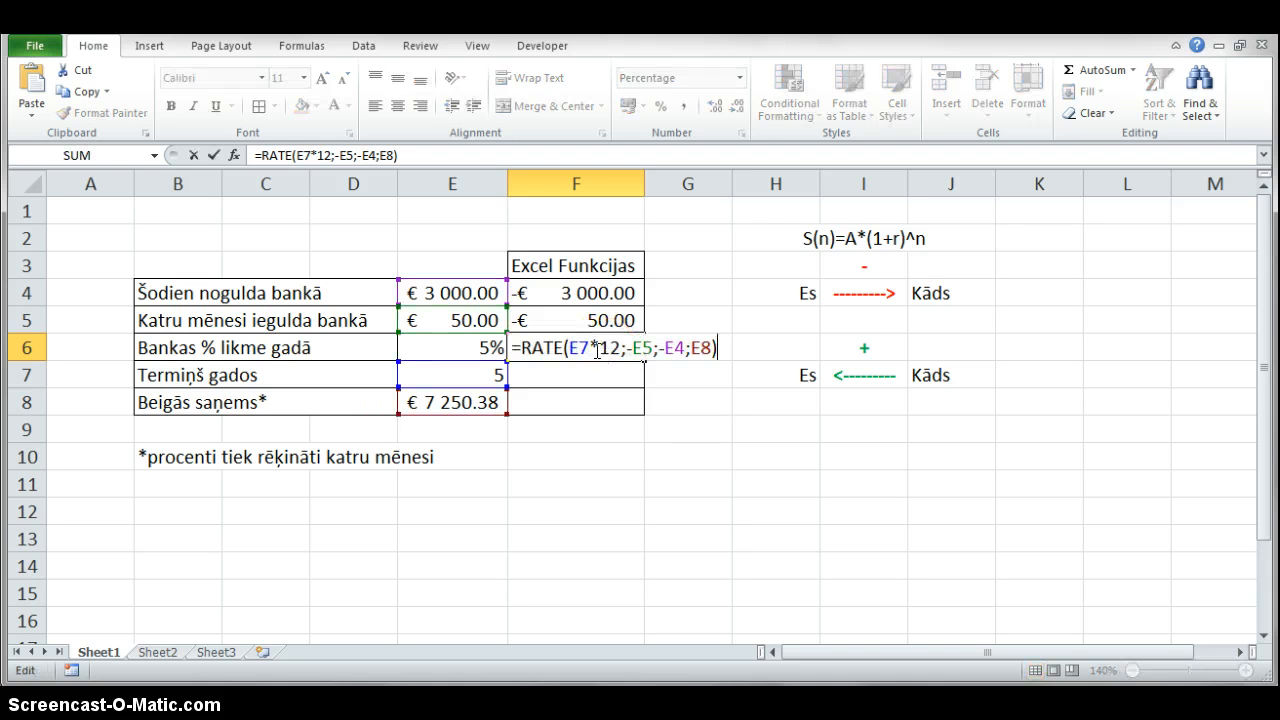
double_click(588, 350)
left_click(643, 348)
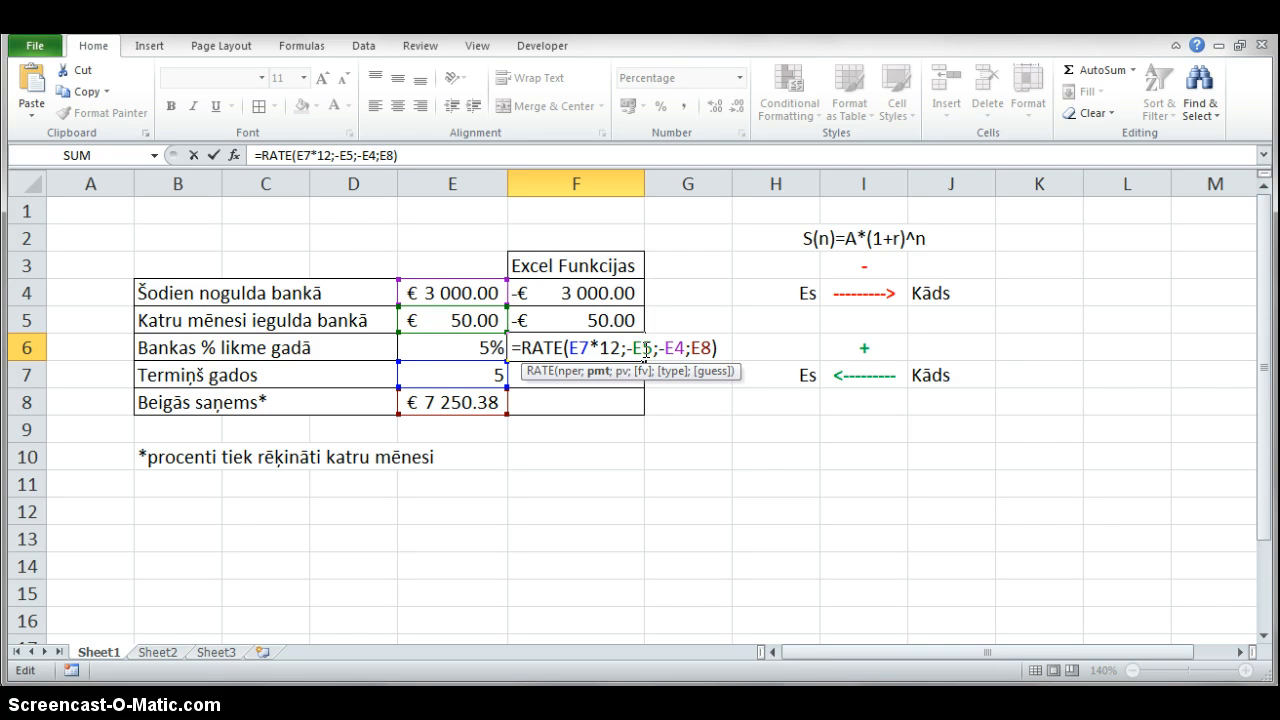
key("Return")
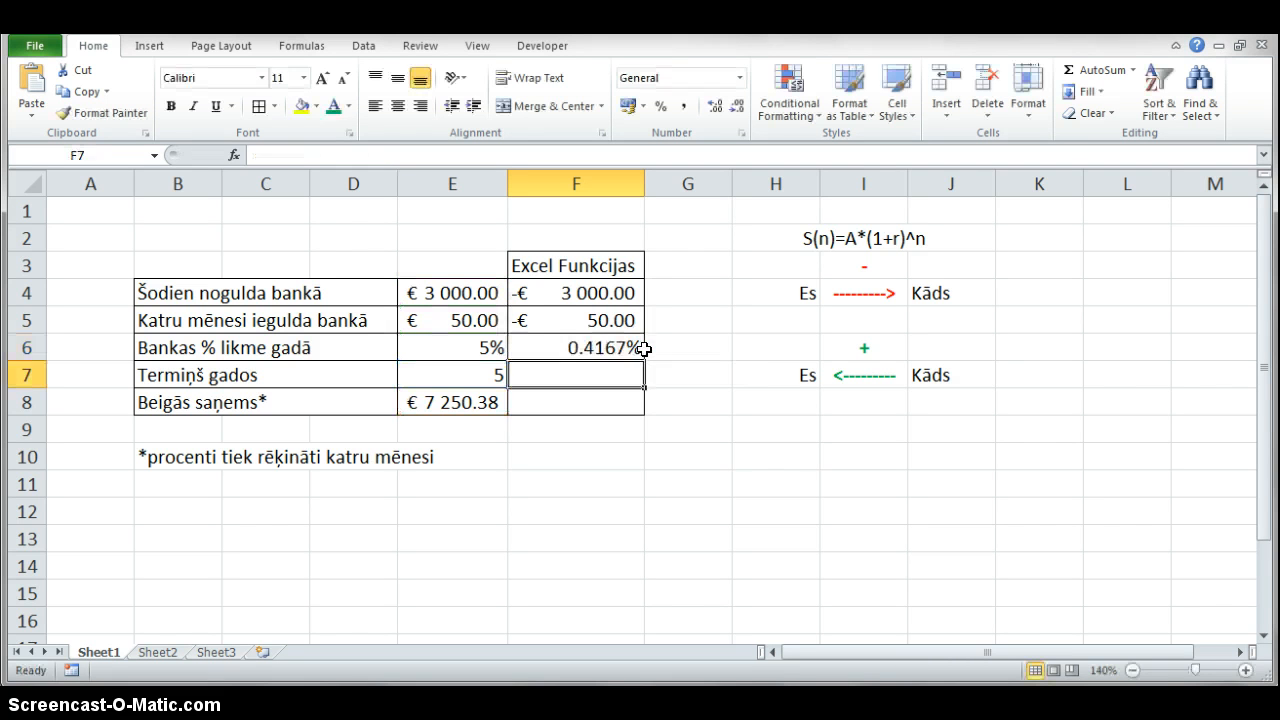
left_click(643, 348)
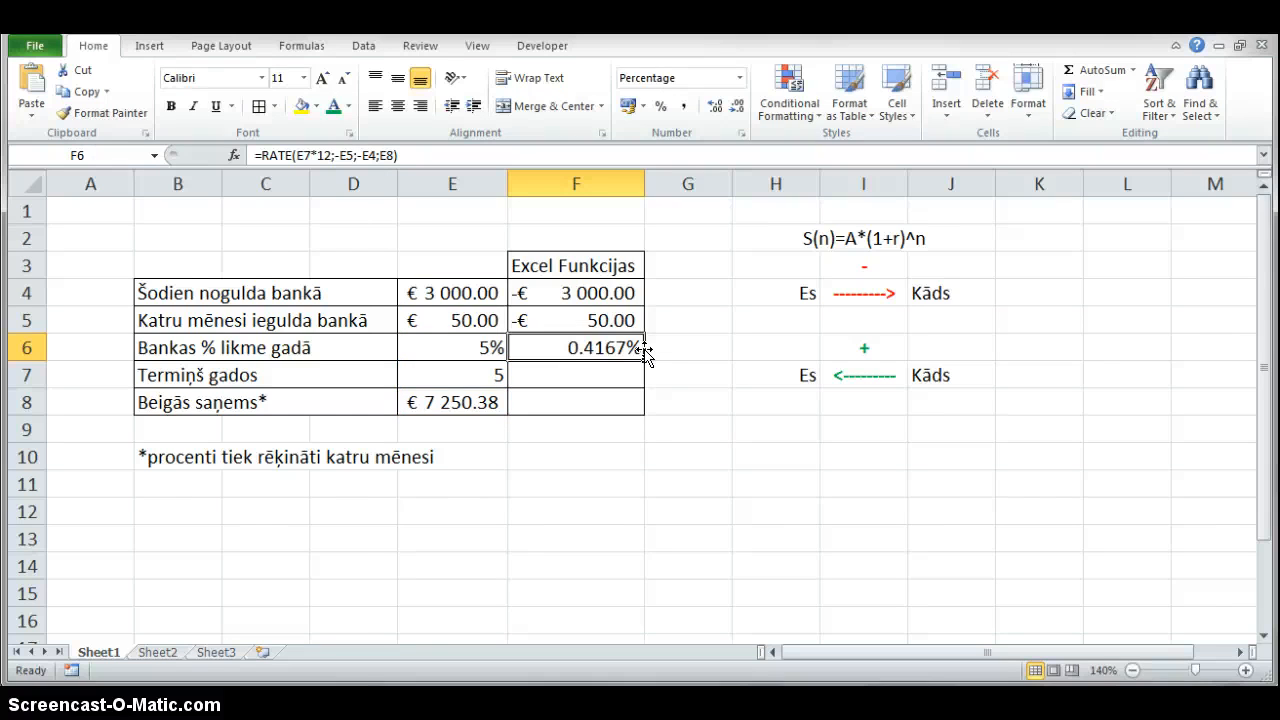
double_click(645, 352)
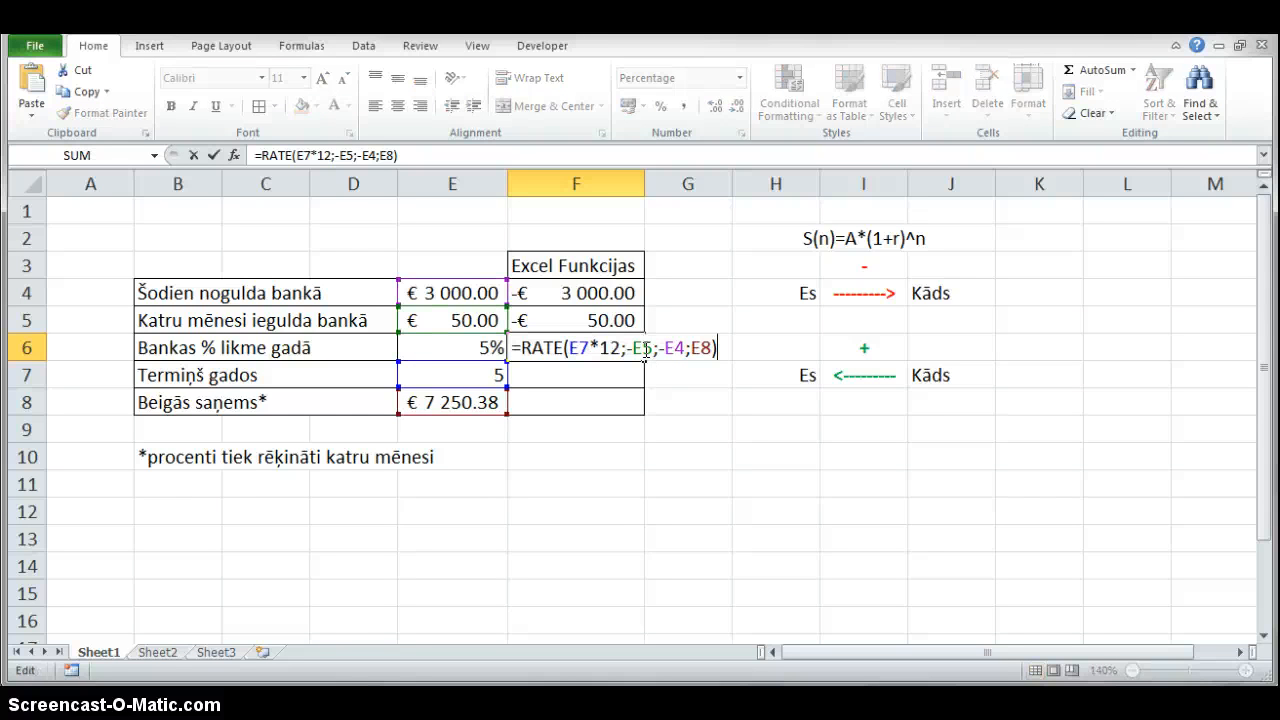
type("*12")
key("ctrl+Return")
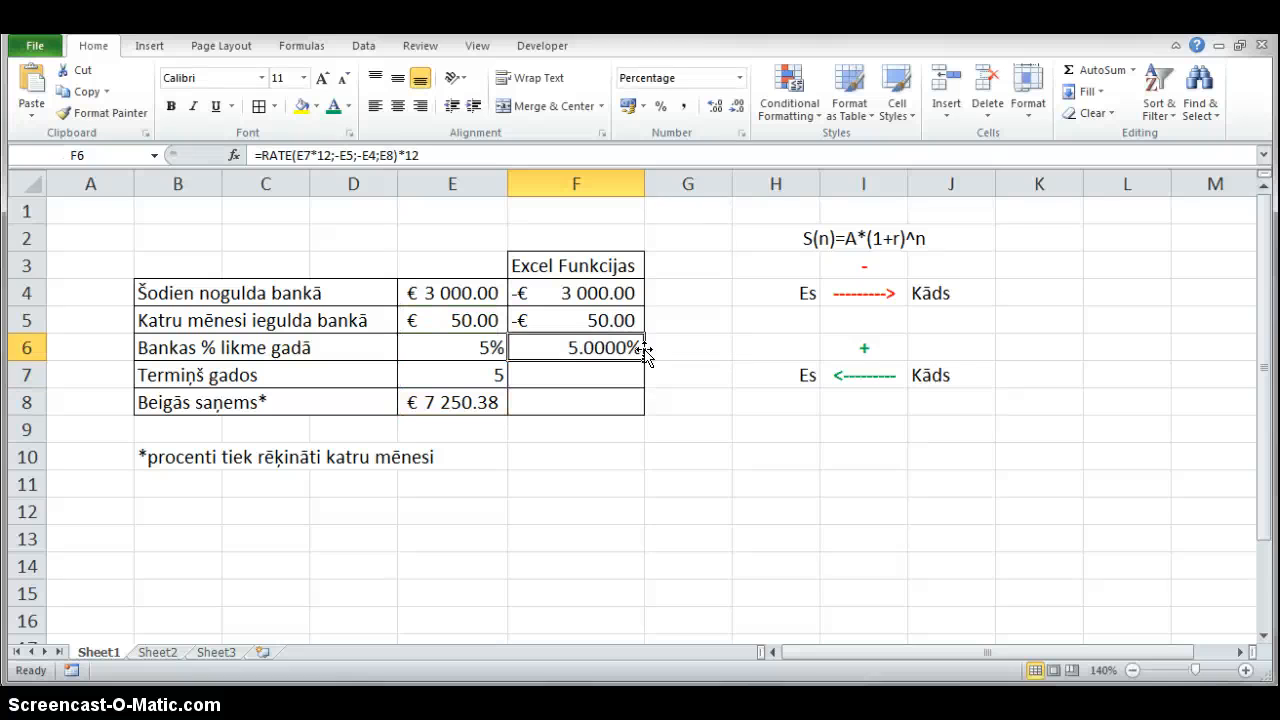
Reduce the percentage in F6 to zero decimal places.
left_click(737, 106)
left_click(737, 106)
left_click(737, 106)
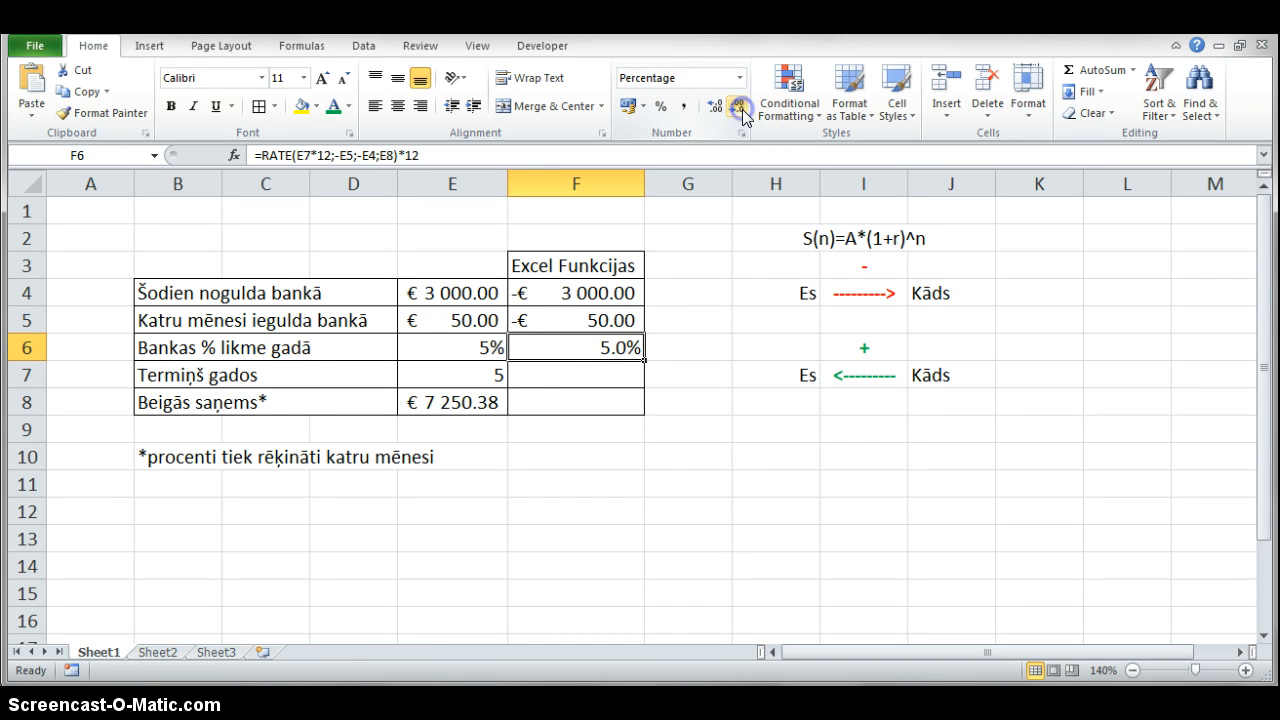
left_click(737, 106)
Start an NPER formula in F7 with the monthly interest rate, E6/12, as the rate.
left_click(605, 377)
type("=np")
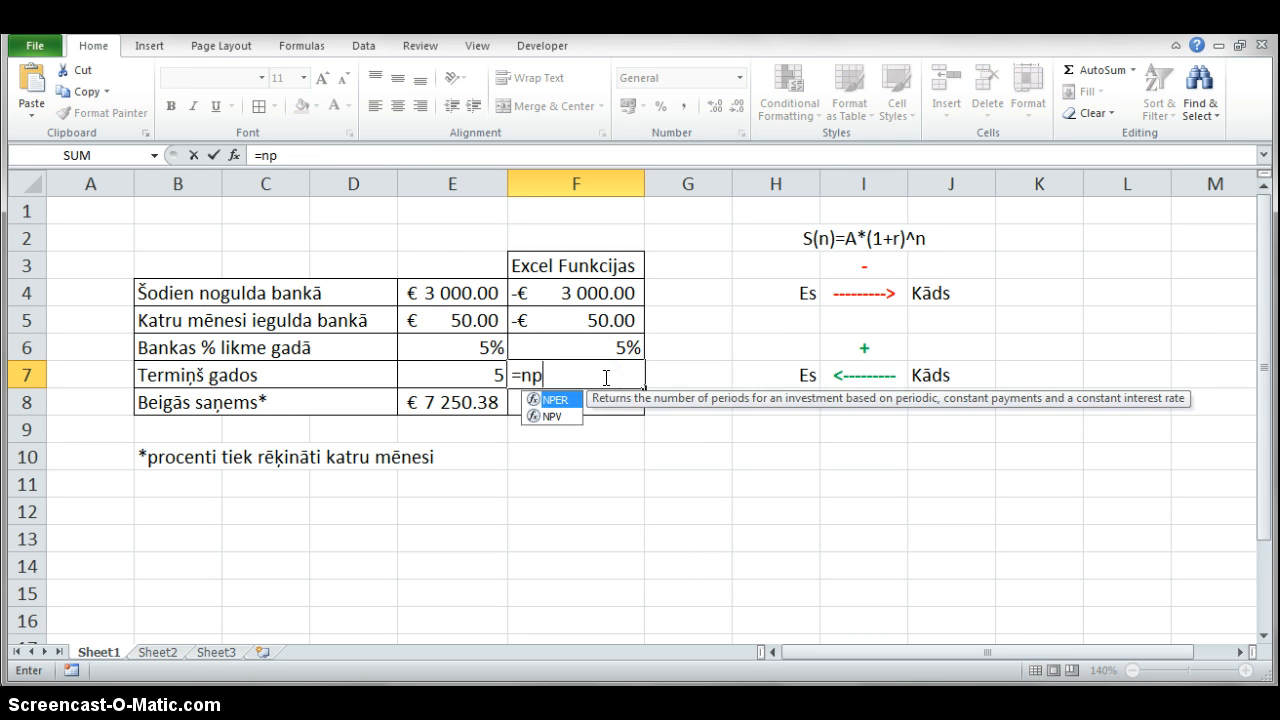
key("Tab")
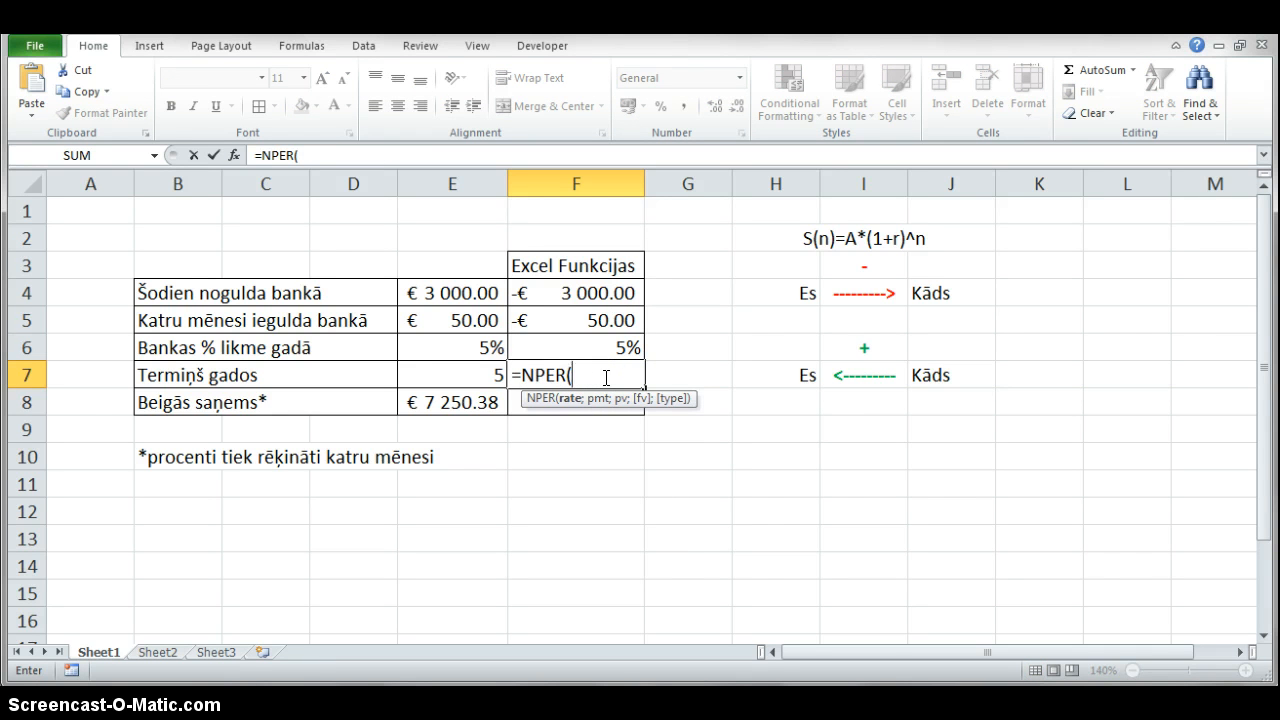
key("Left")
key("Up")
type("/12")
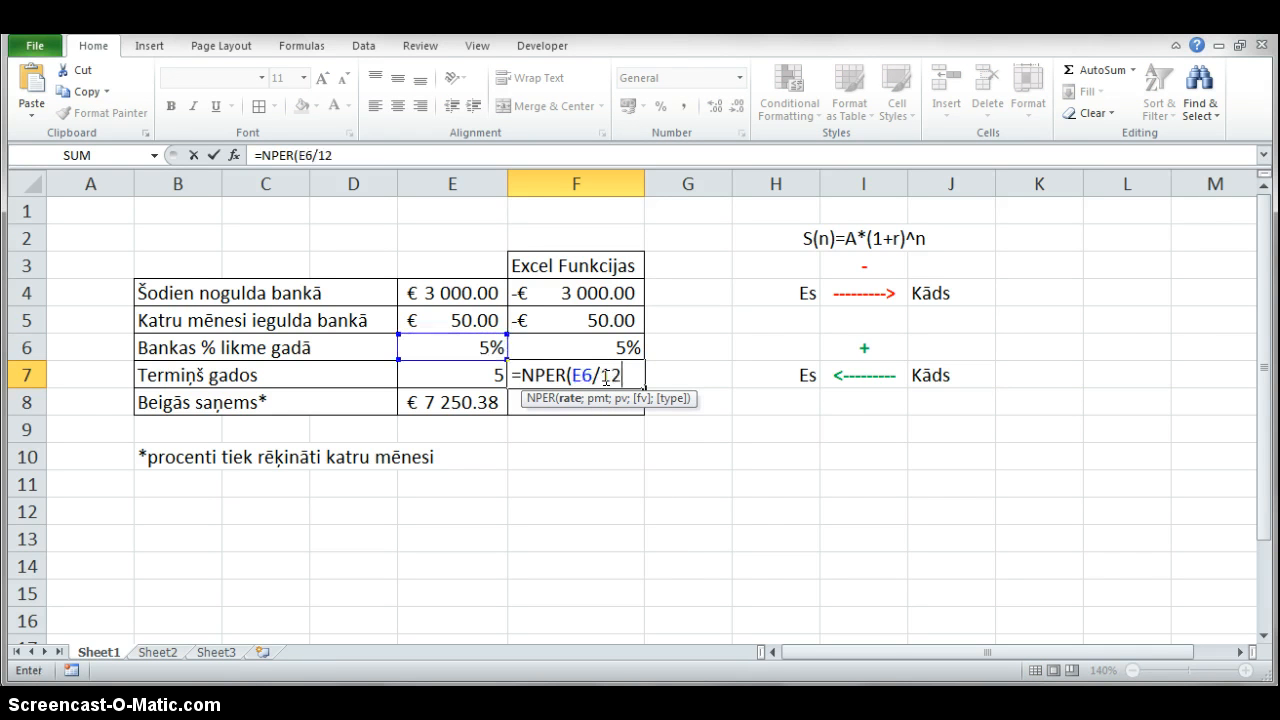
Add -E5 as the payment and -E4 as the present value in the F7 NPER formula.
type(";-")
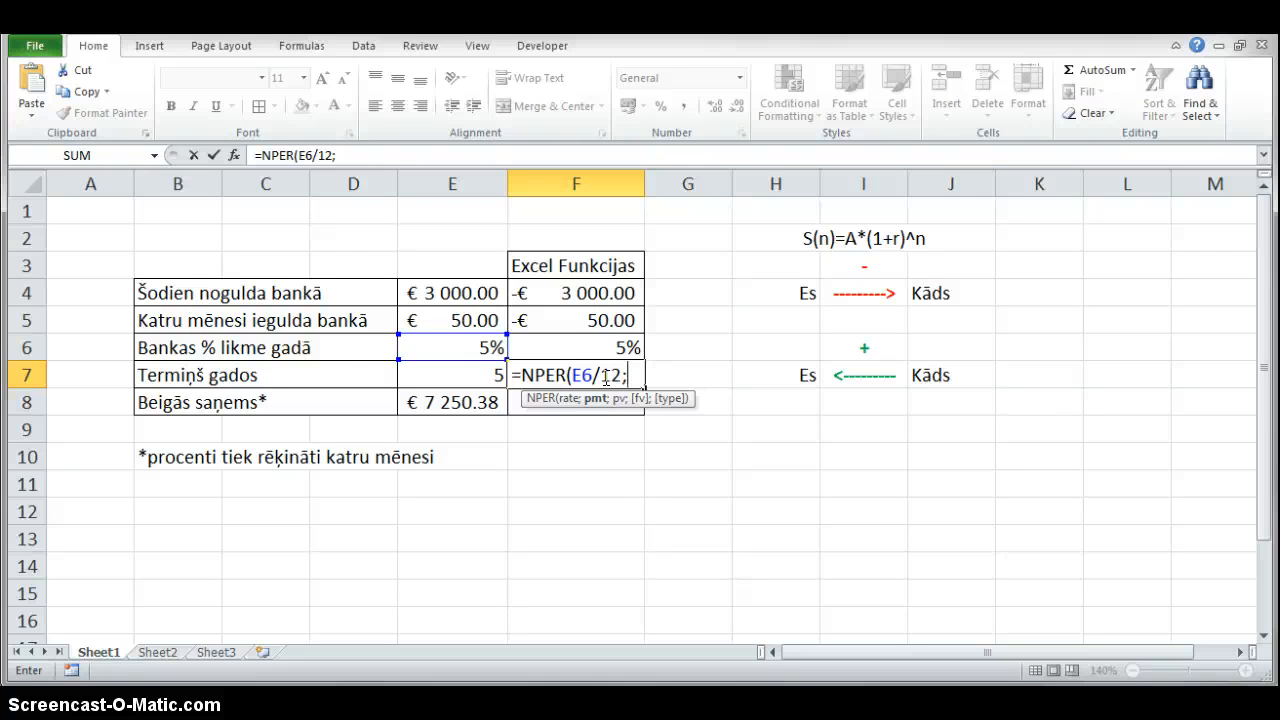
key("Up")
key("Up")
key("Left")
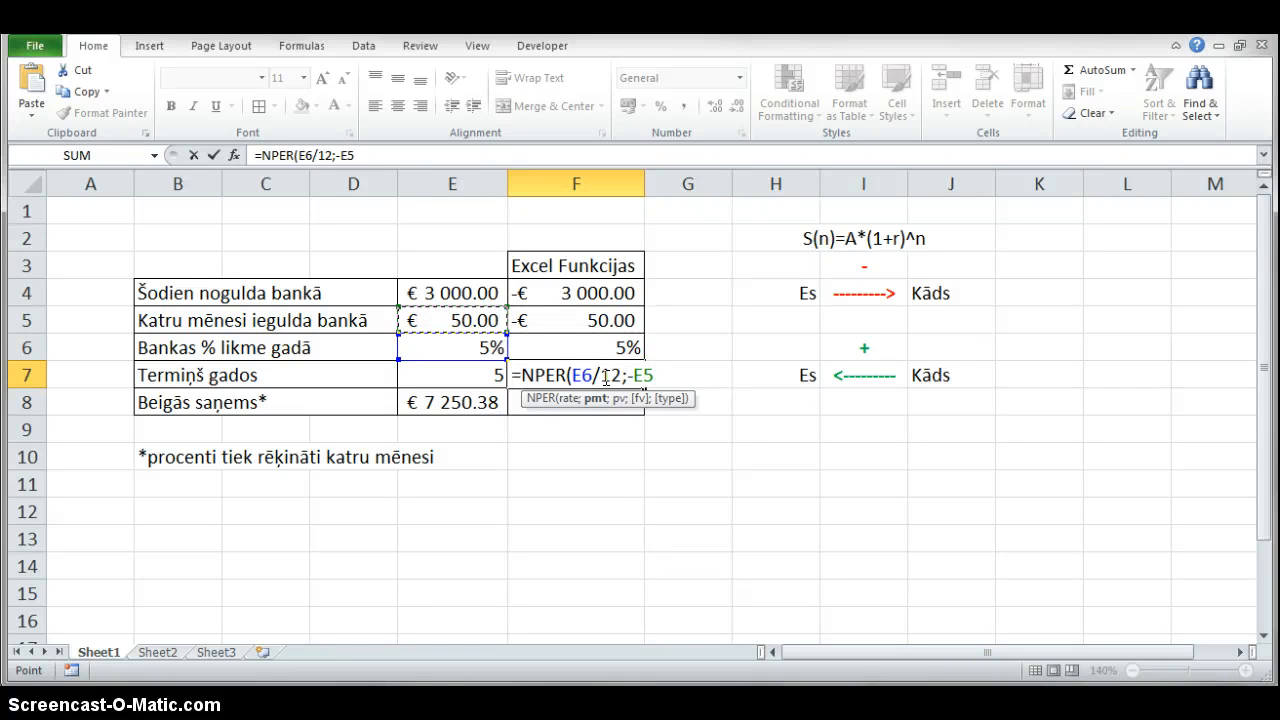
type(";-")
key("Up")
key("Up")
key("Up")
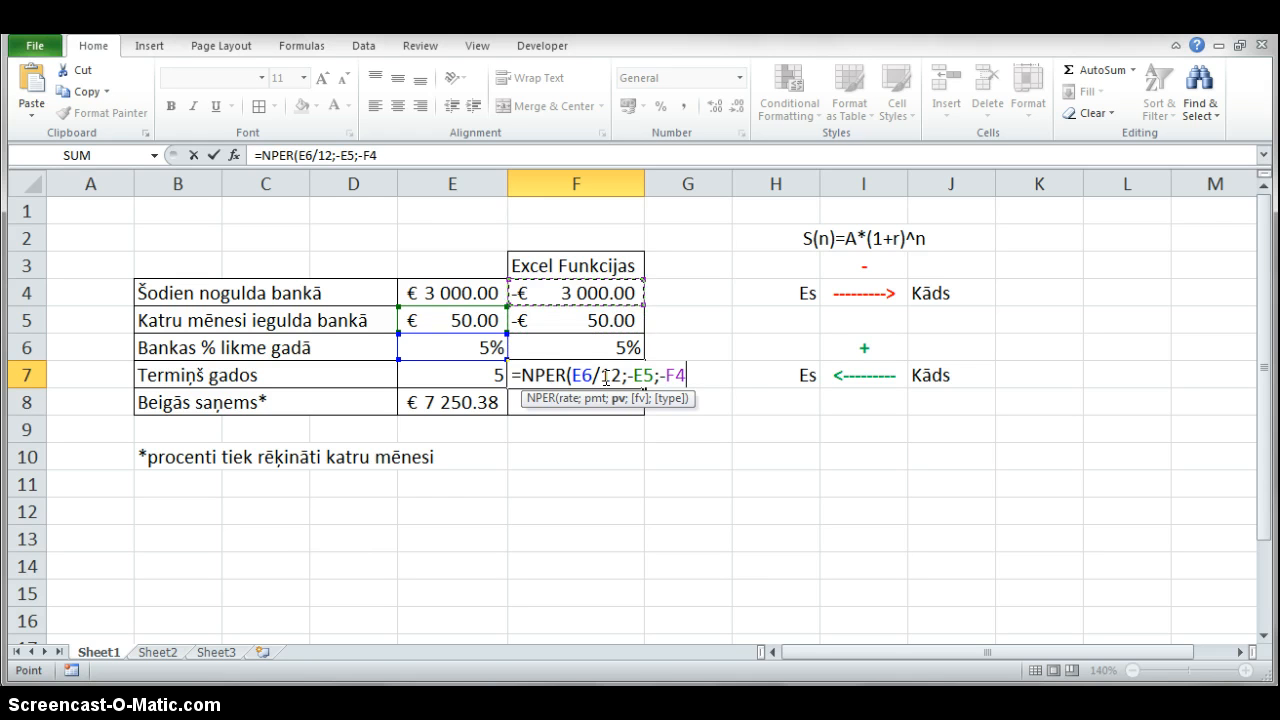
key("Left")
Add the final amount in E8 as the future value and complete F7 as =NPER(E6/12;-E5;-E4;E8).
type(";")
key("Down")
key("Left")
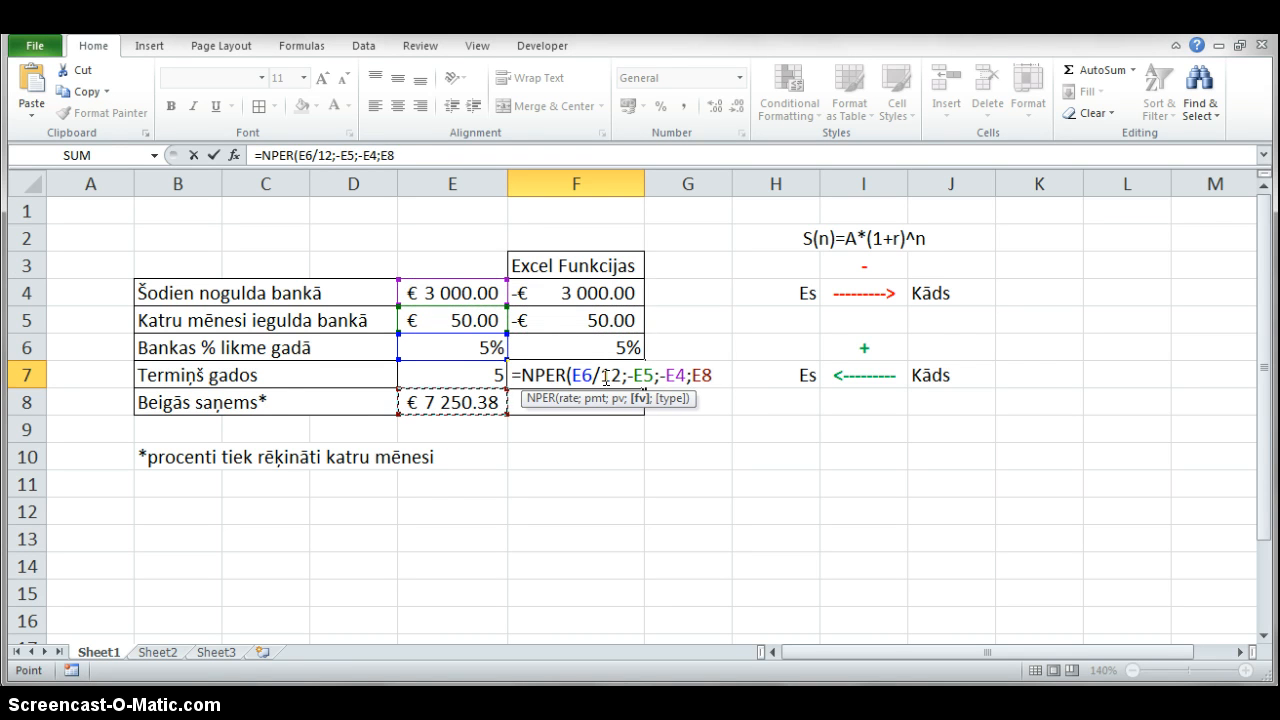
key("Return")
Divide the NPER formula in F7 by 12 to convert the term from months to years.
left_click(604, 377)
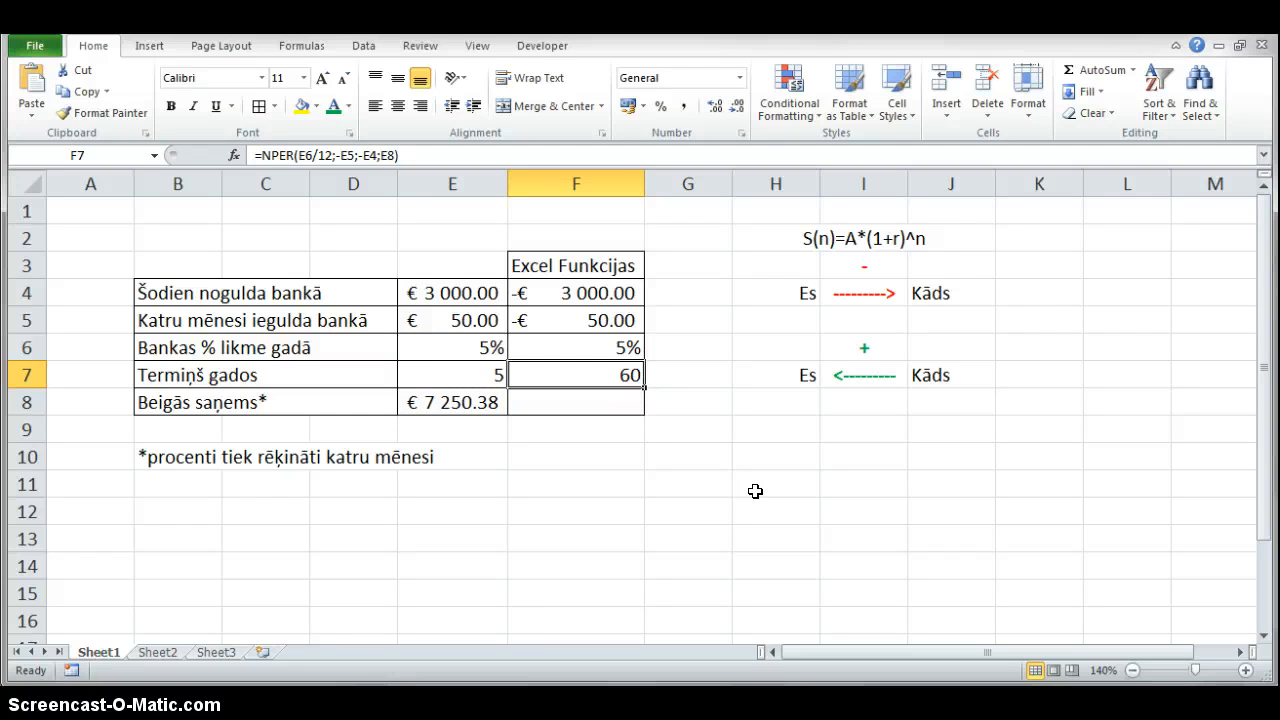
key("F2")
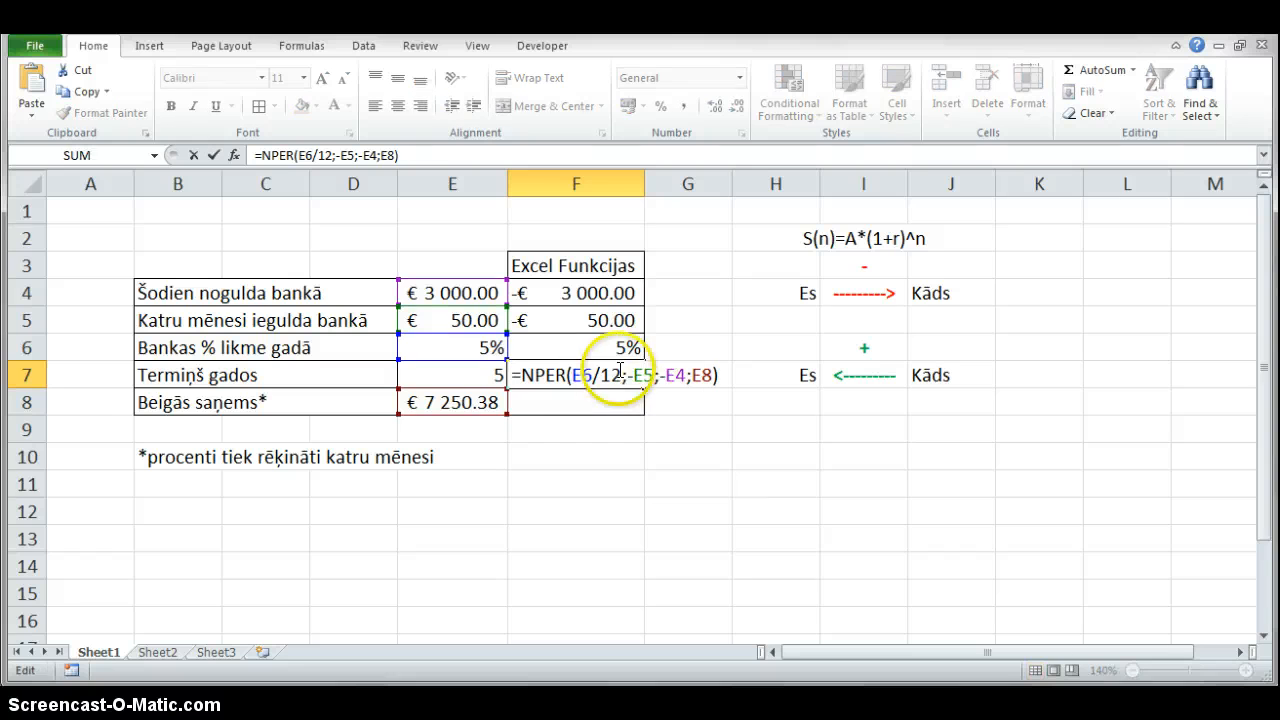
left_click(596, 375)
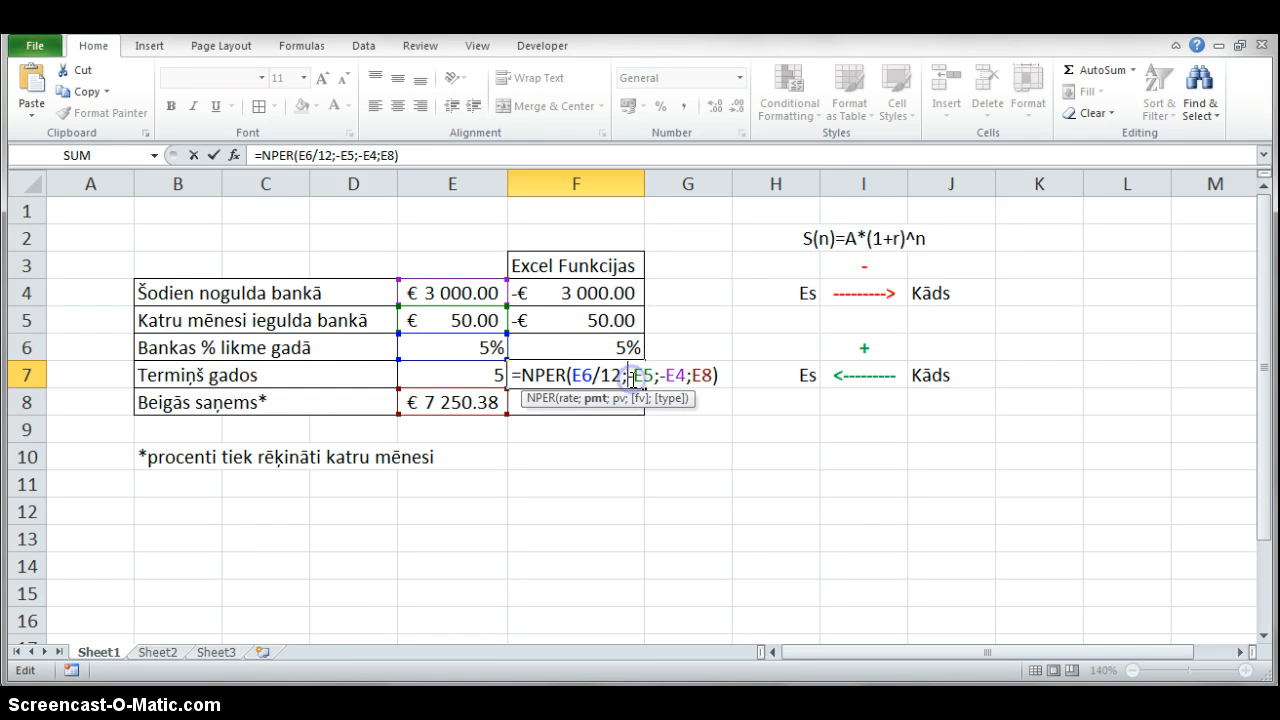
key("Return")
left_click(630, 377)
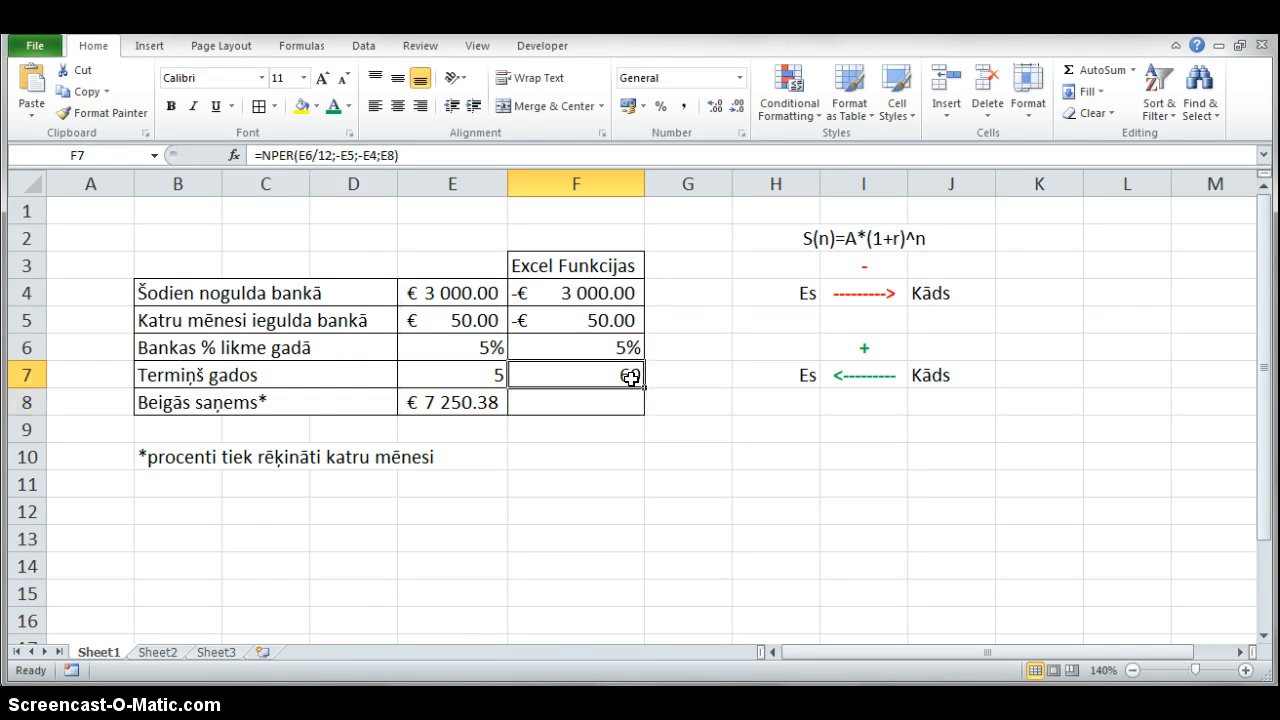
key("F2")
type("/12")
key("Return")
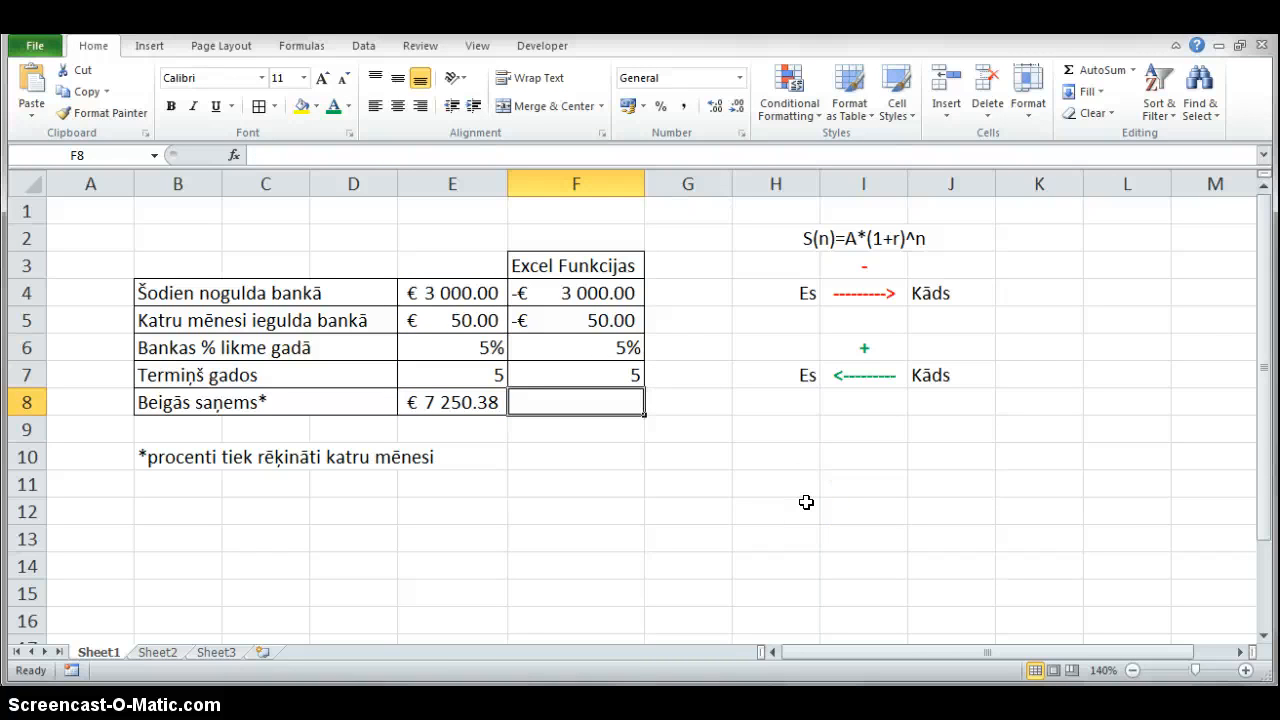
Start an FV formula in F8 with E6/12 as the rate and E7*12 as the number of periods.
type("=")
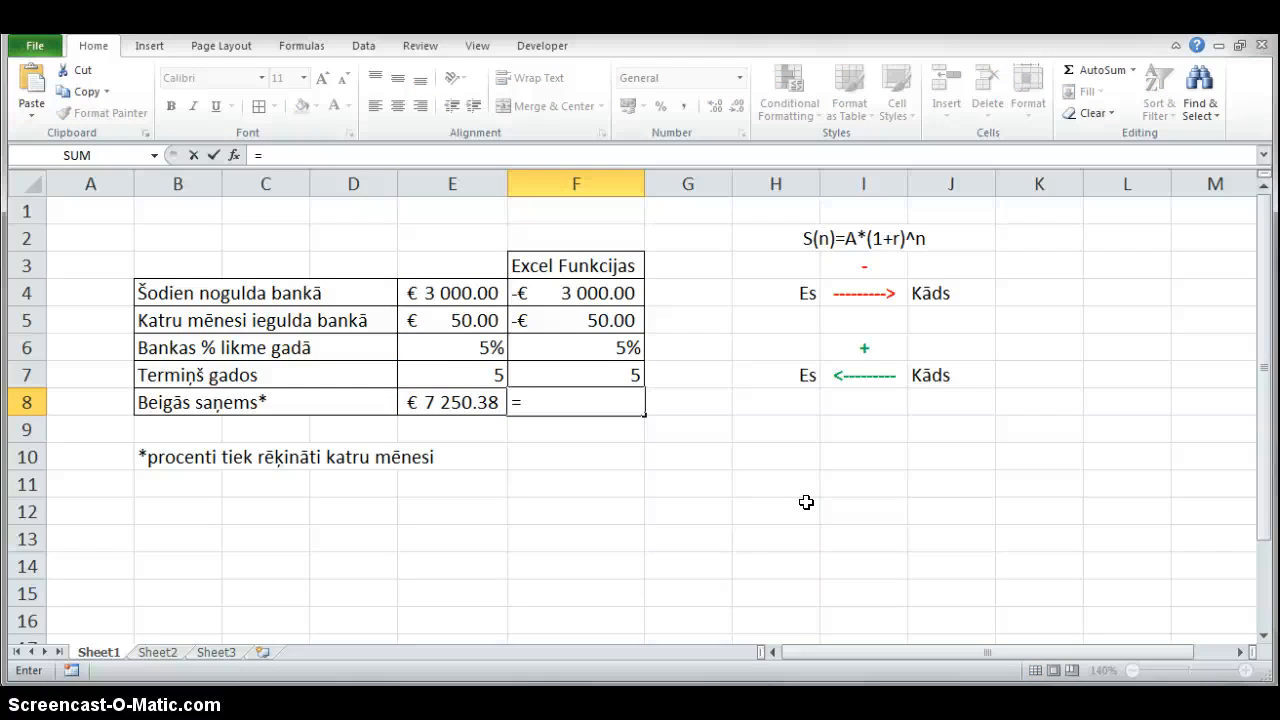
type("fv")
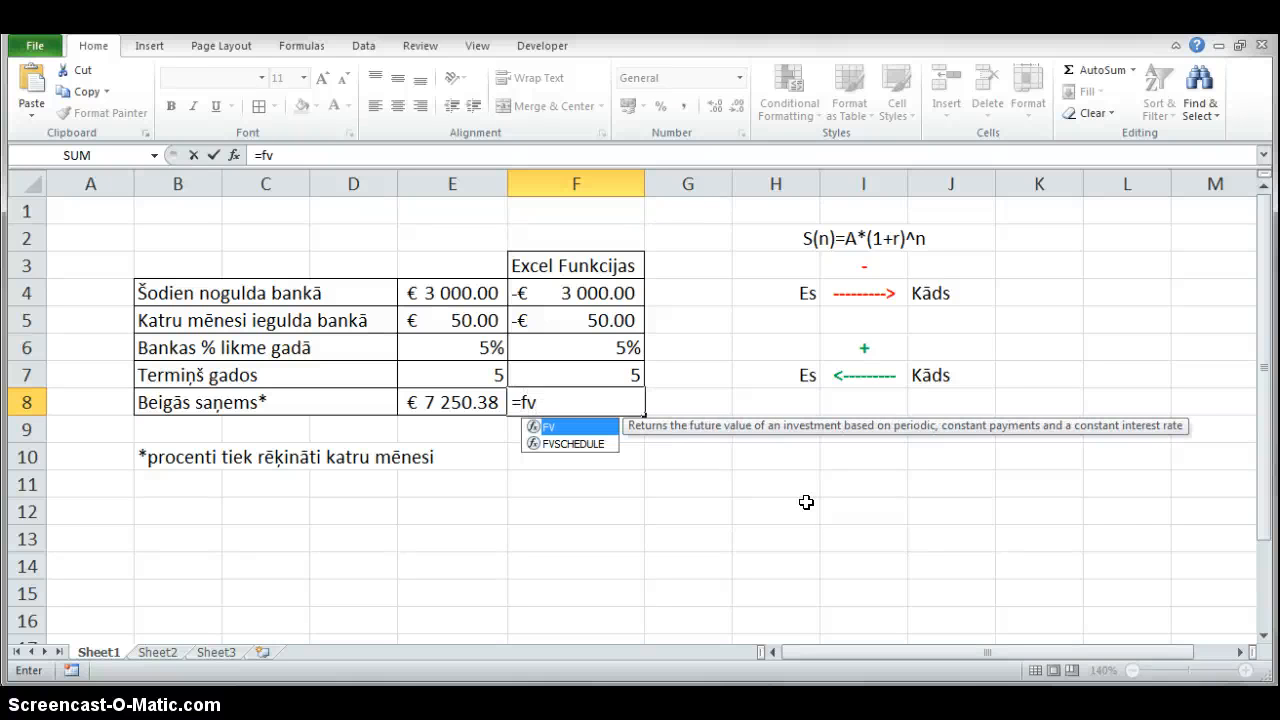
key("Tab")
key("Up")
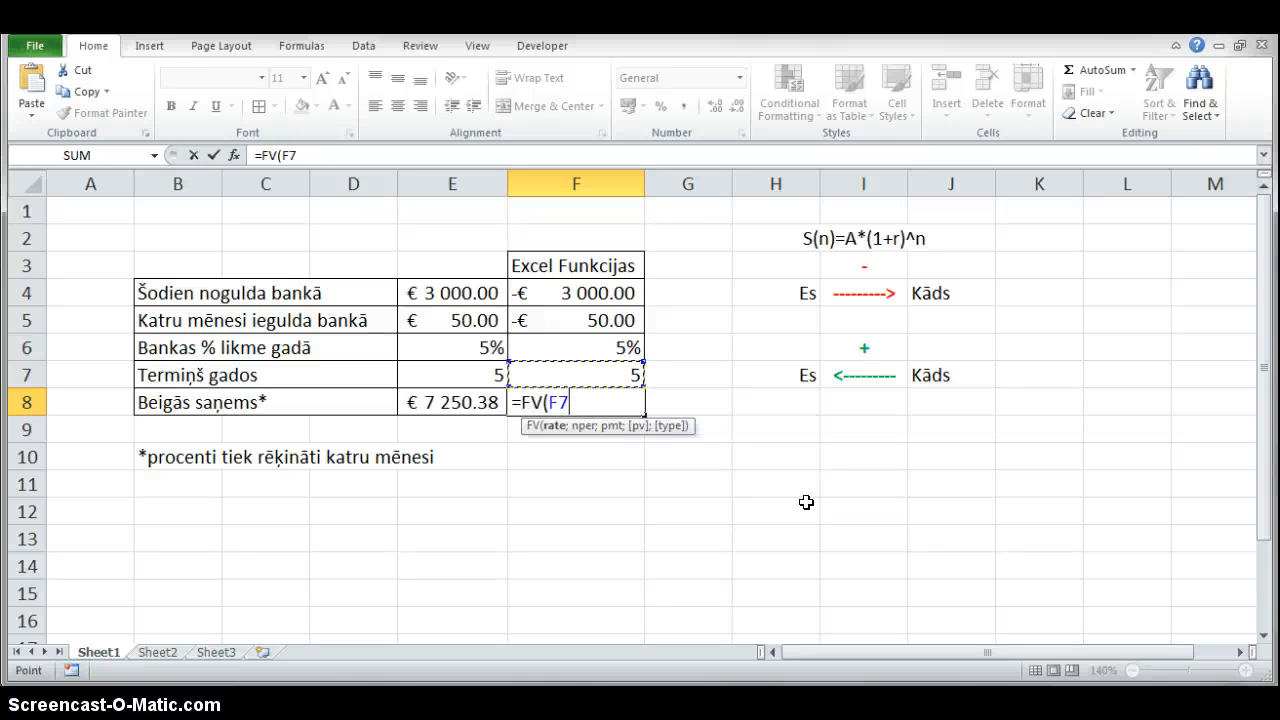
key("Up")
key("Left")
type("/12")
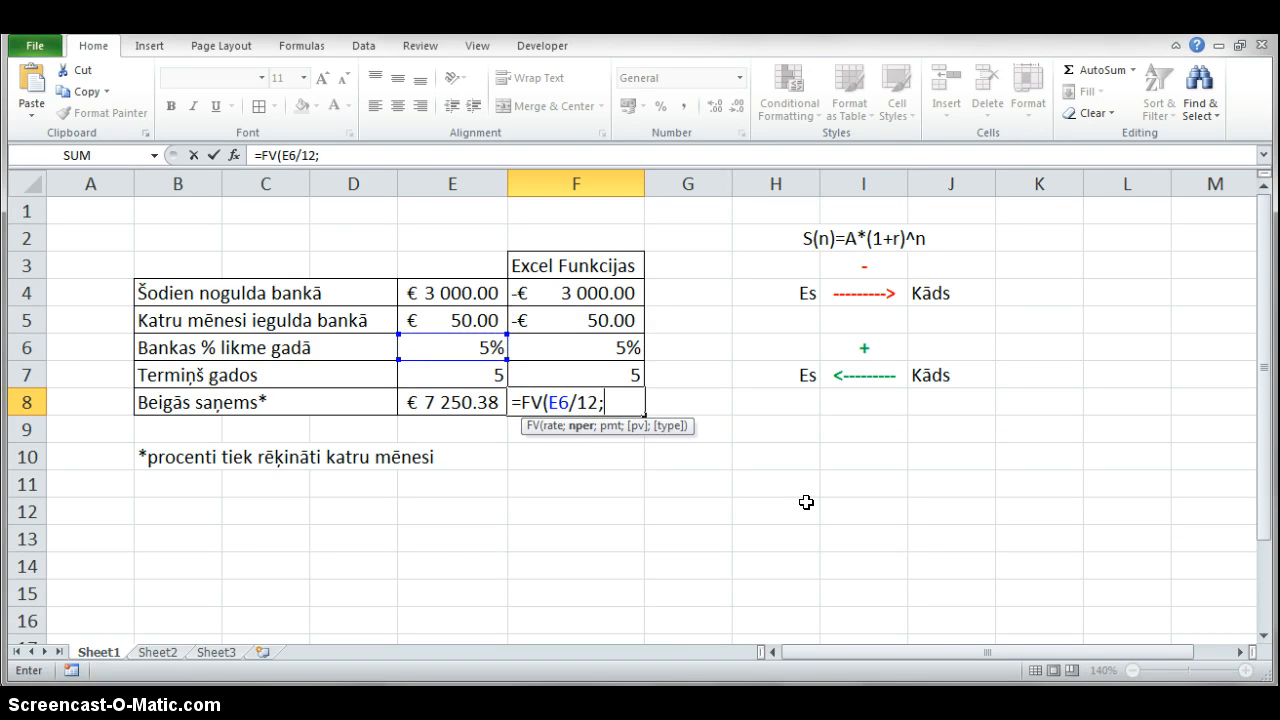
type(";")
key("Up")
key("Left")
type("*12")
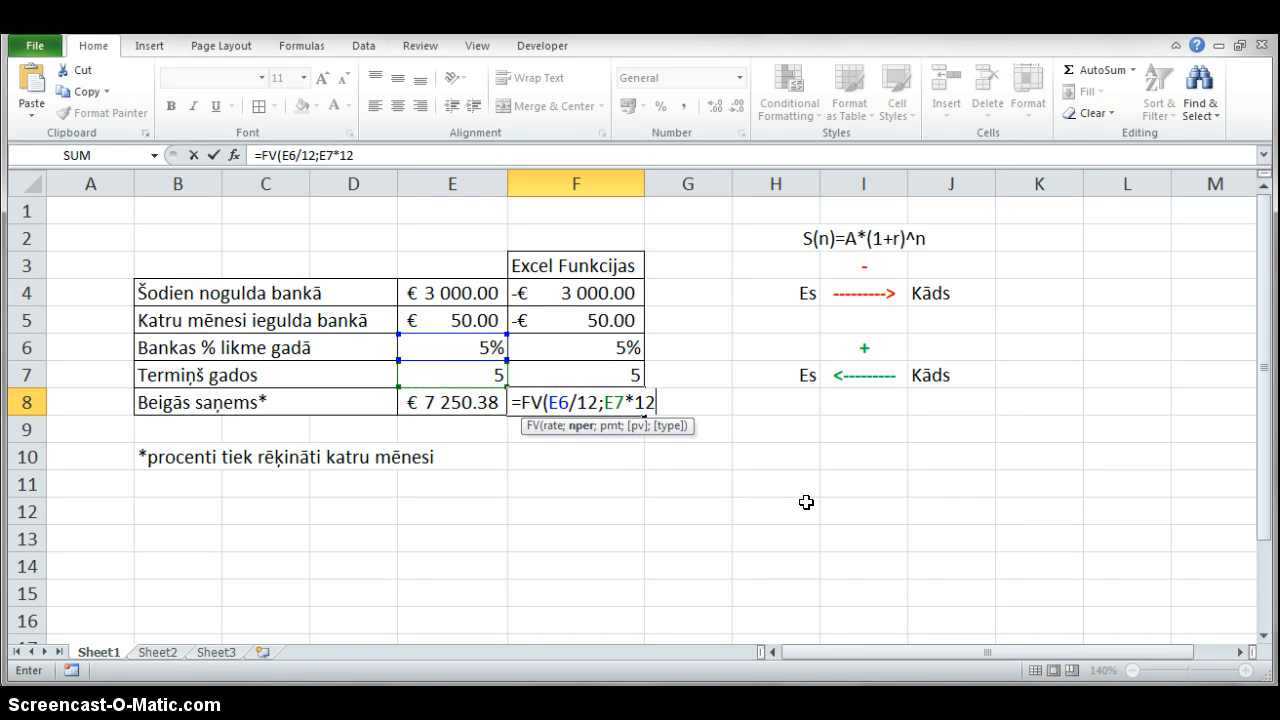
Add the monthly deposit as a negative payment, -E5, in the F8 FV formula.
type(";")
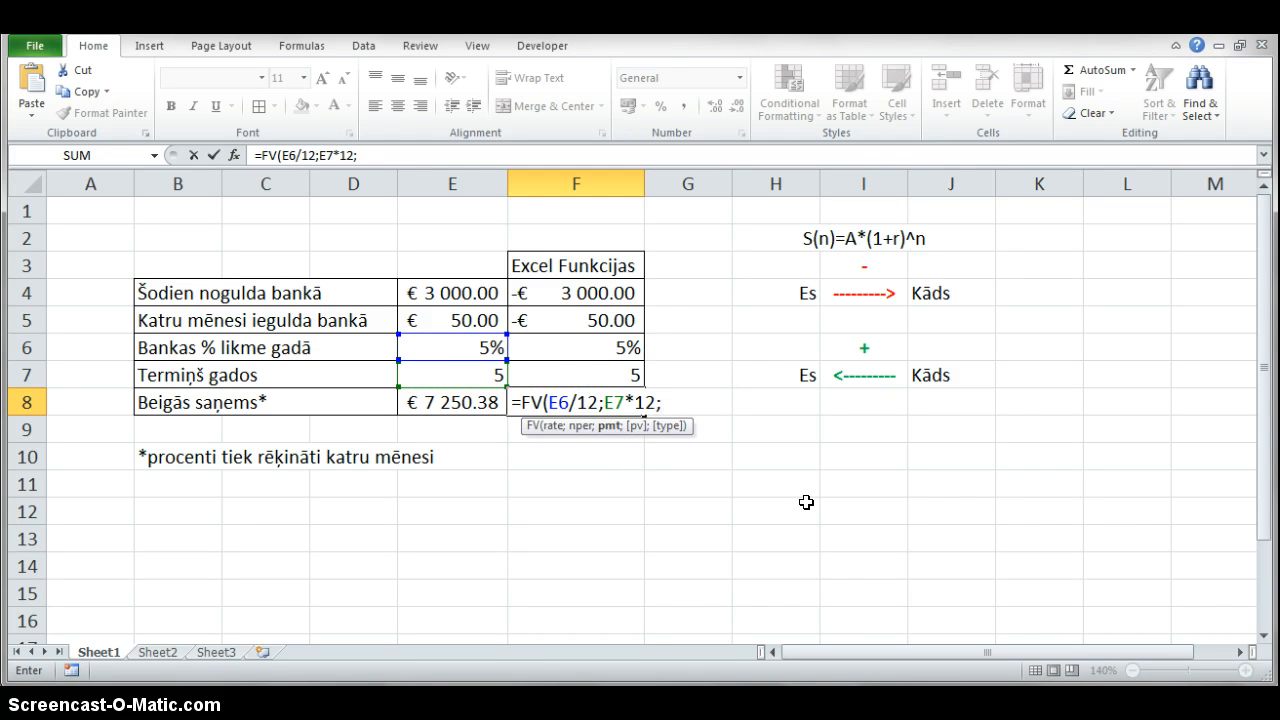
type("-")
key("Up")
key("Up")
key("Up")
key("Left")
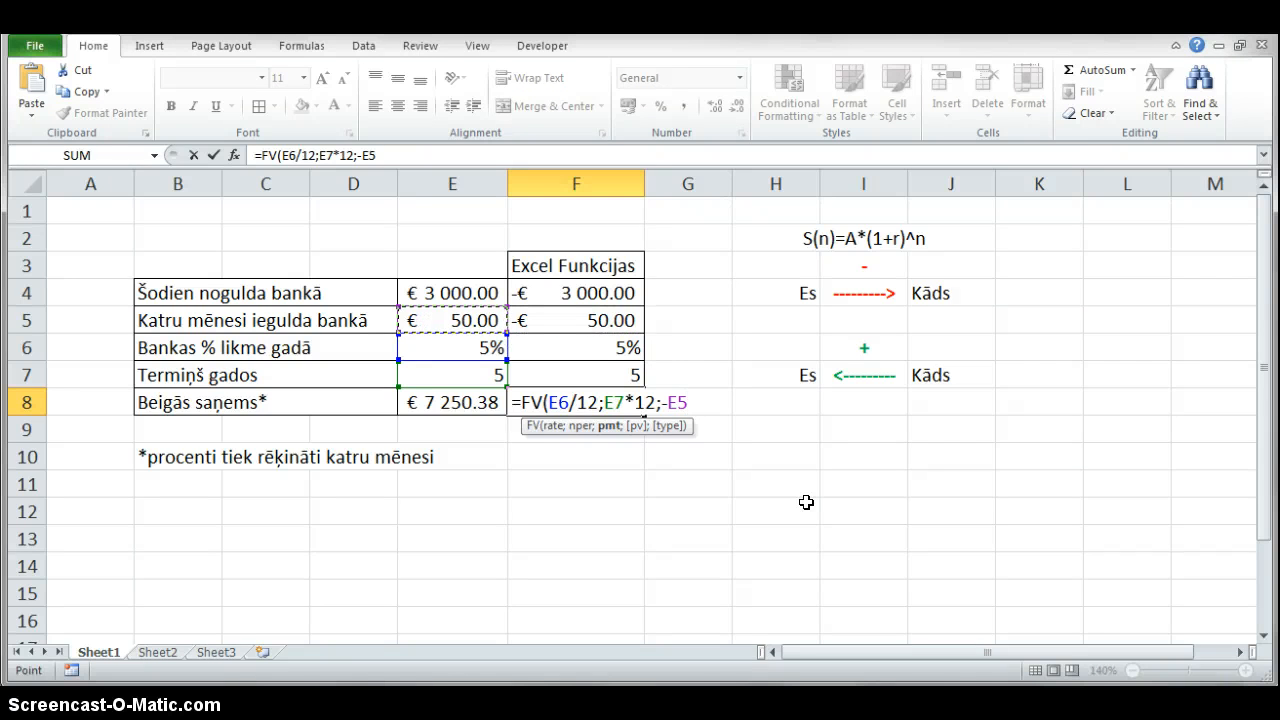
Add -E4 as the present value and complete F8 as =FV(E6/12;E7*12;-E5;-E4).
type(";-")
key("Up")
key("Up")
key("Up")
key("Up")
key("Left")
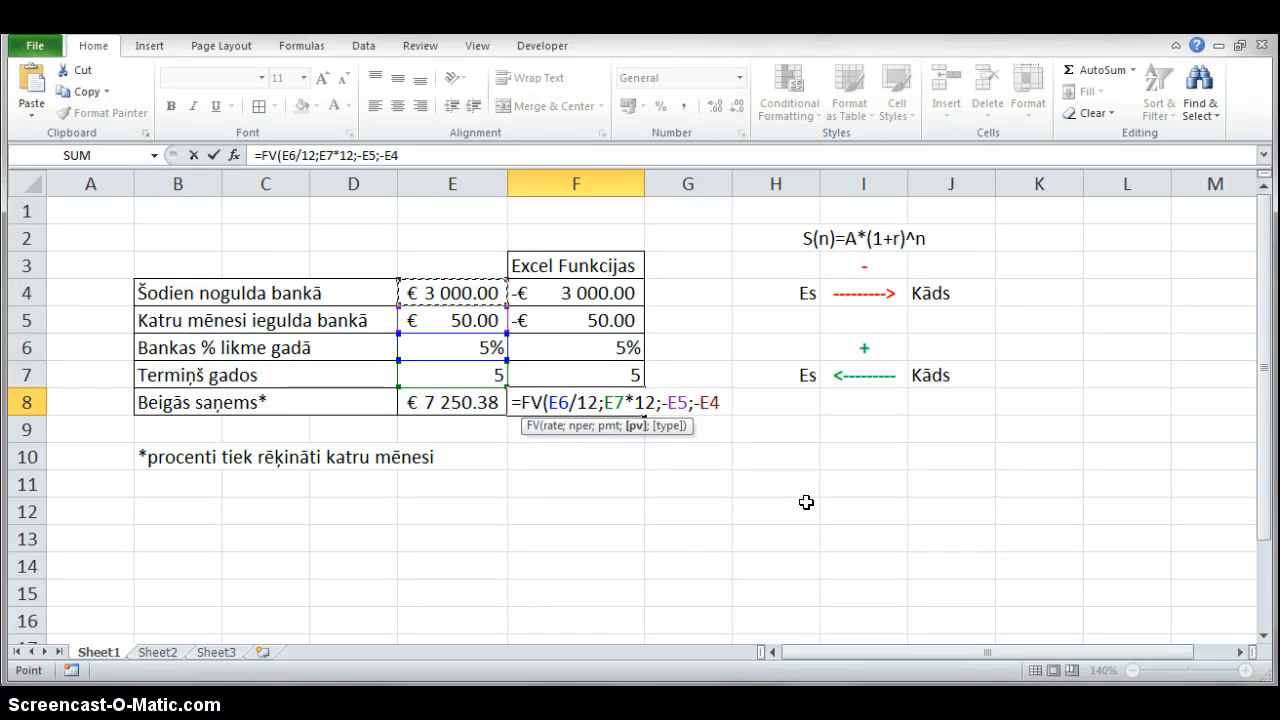
type(")")
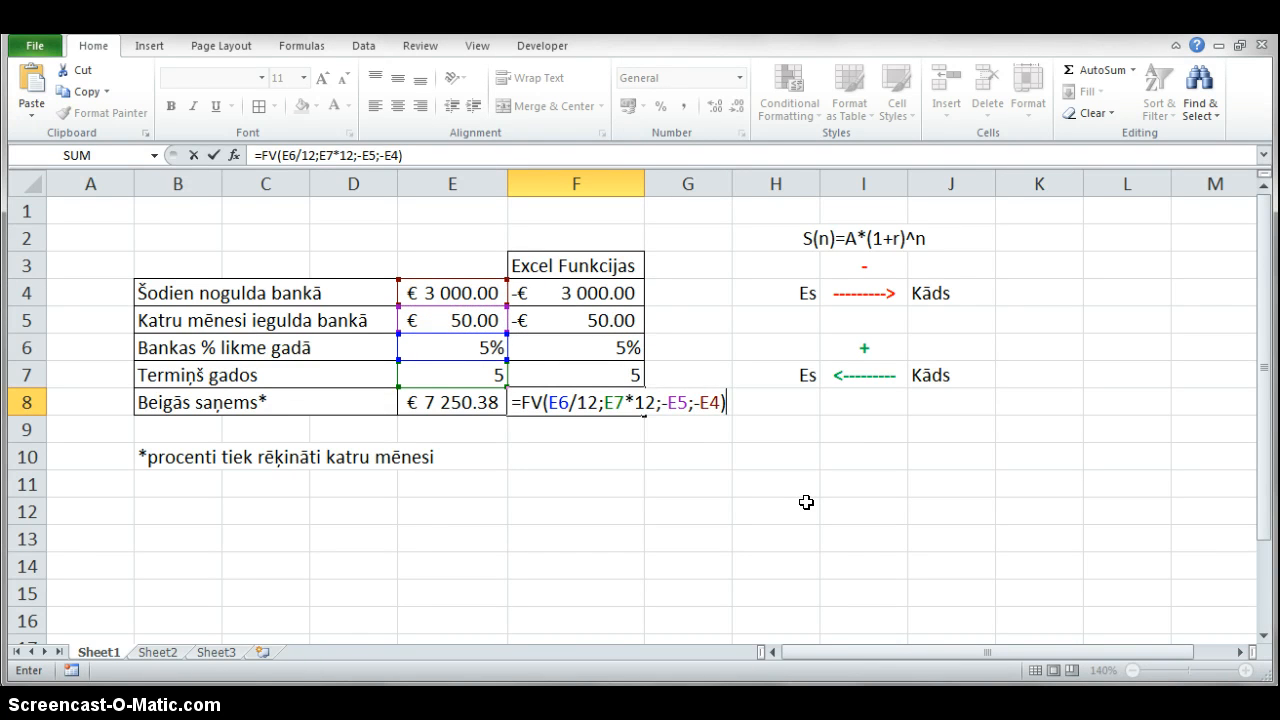
key("Return")
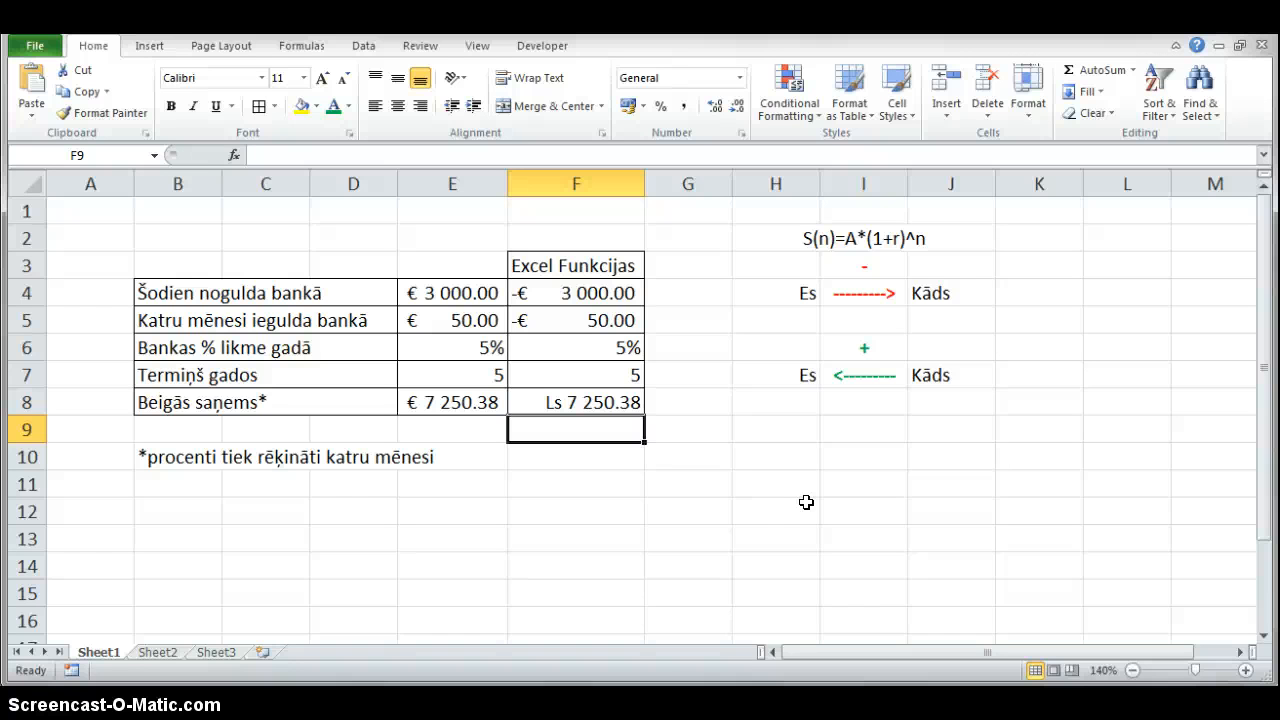
Review the column E values and examine the arguments of the PV formula in F4, especially the negative payment.
left_click(498, 299)
left_click_drag(498, 299, 471, 380)
left_click(474, 394)
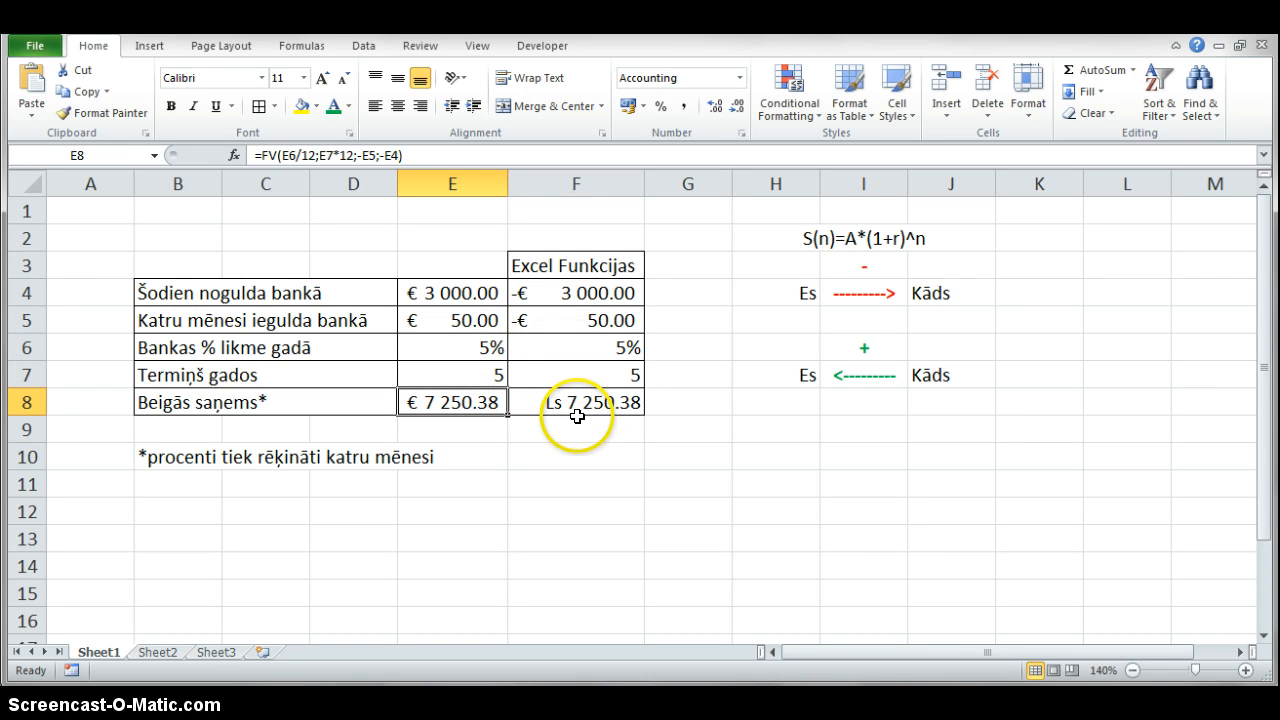
left_click(576, 289)
double_click(576, 289)
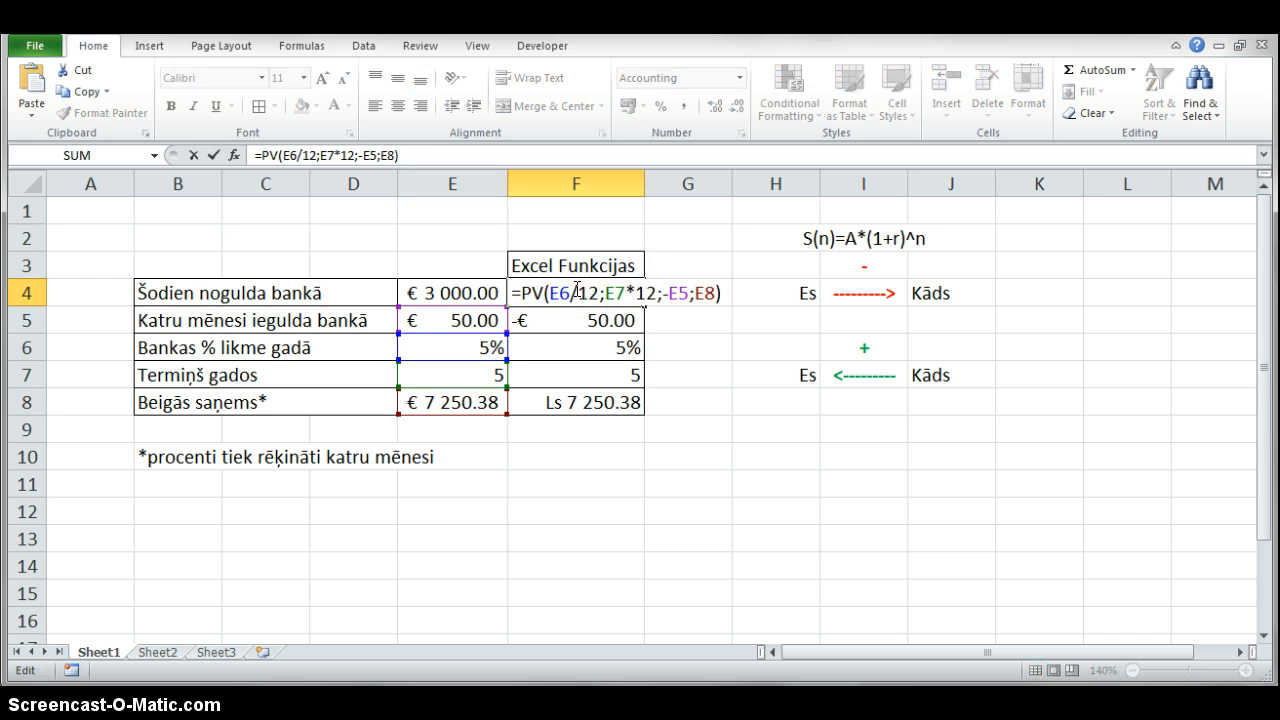
left_click(646, 288)
double_click(680, 293)
left_click(680, 293)
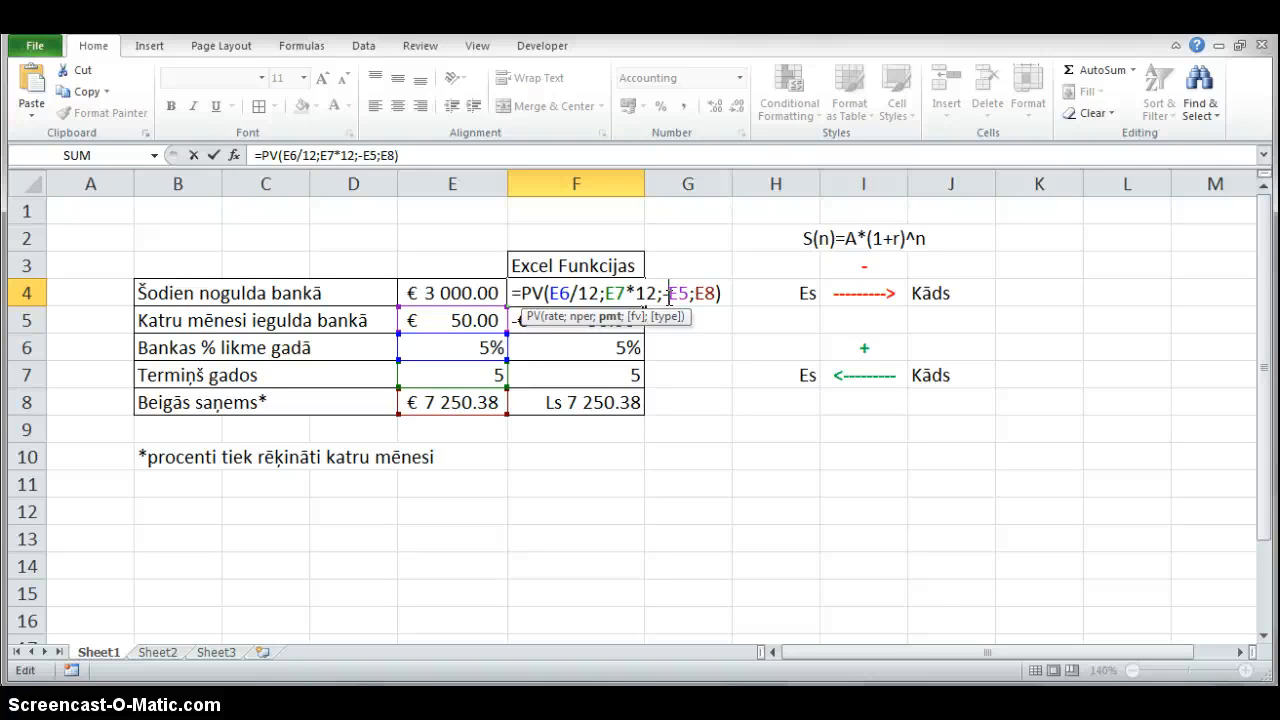
right_click(669, 298)
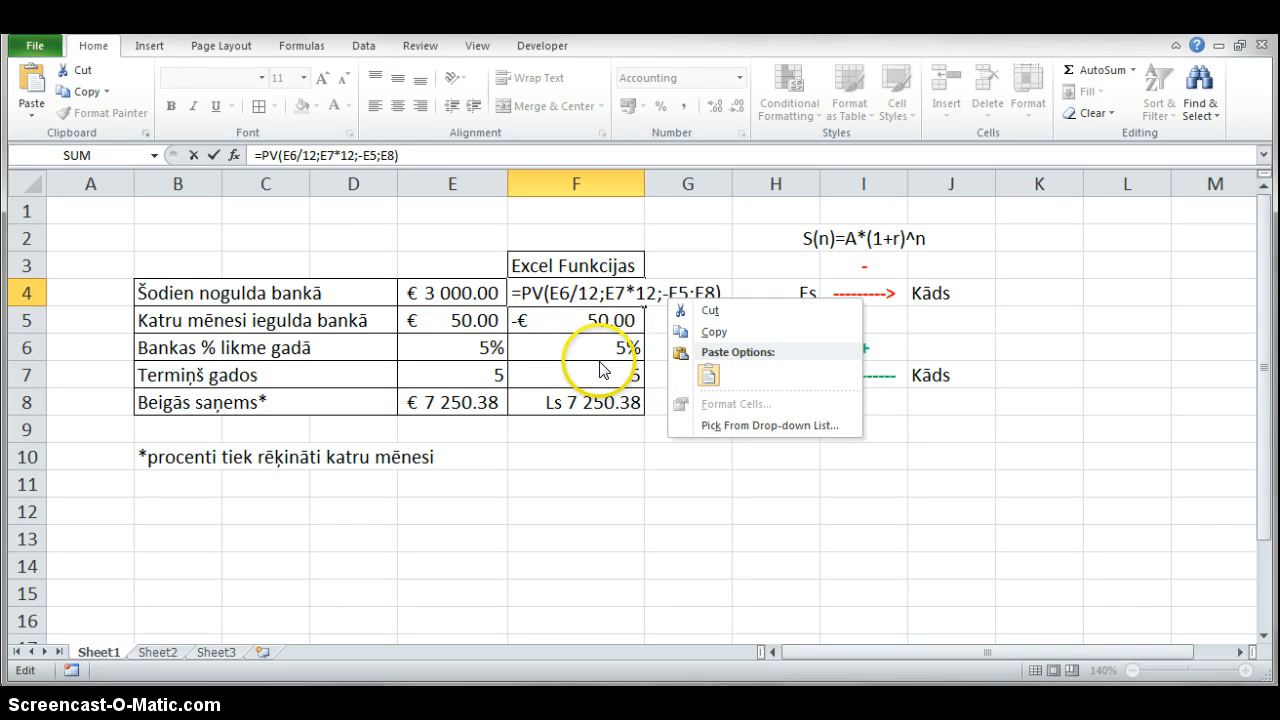
key("Escape")
key("Return")
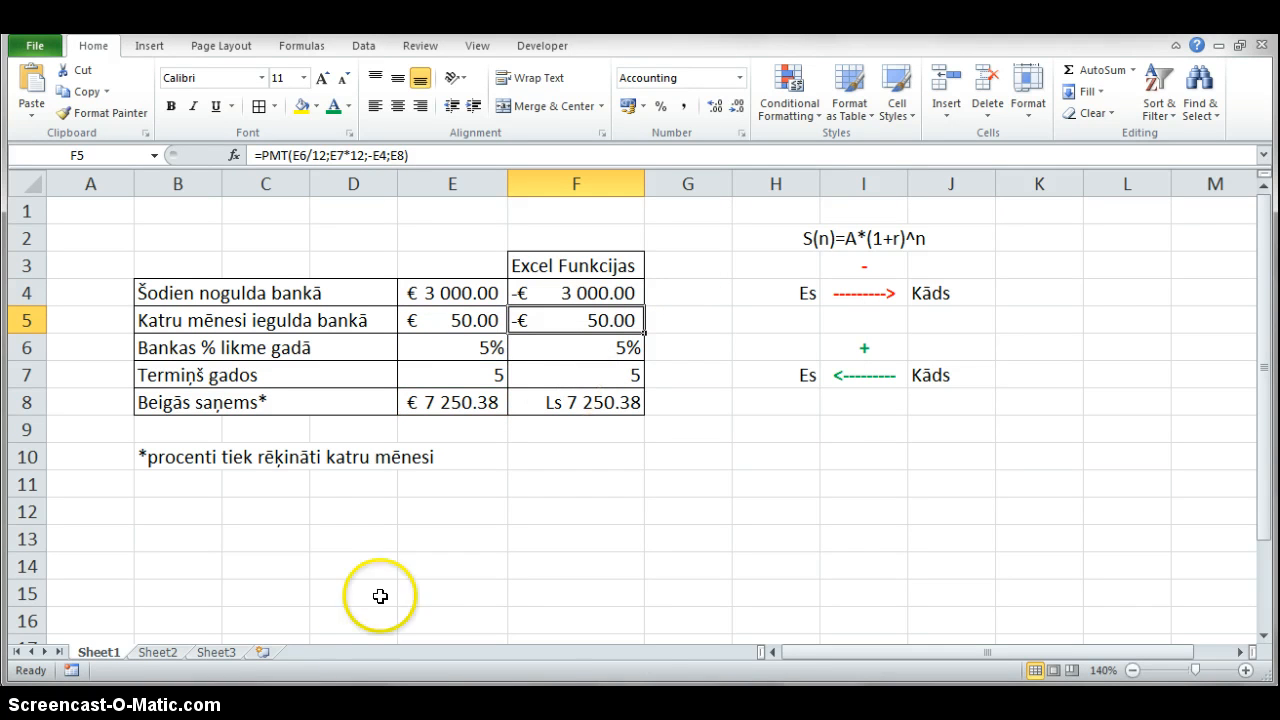